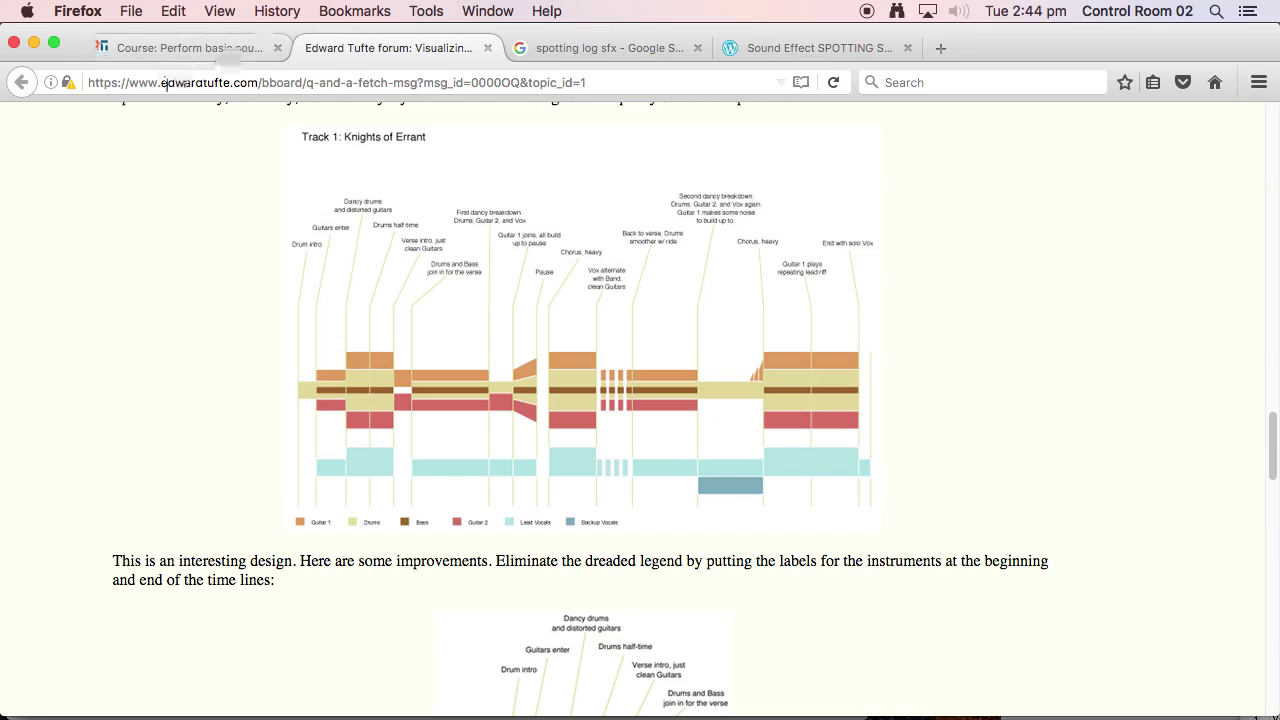
Examine the song-structure timeline charts, the handwritten track sheet and the hand-drawn sound-effect notation in the forum thread.
scroll(745, 212, "up", 1)
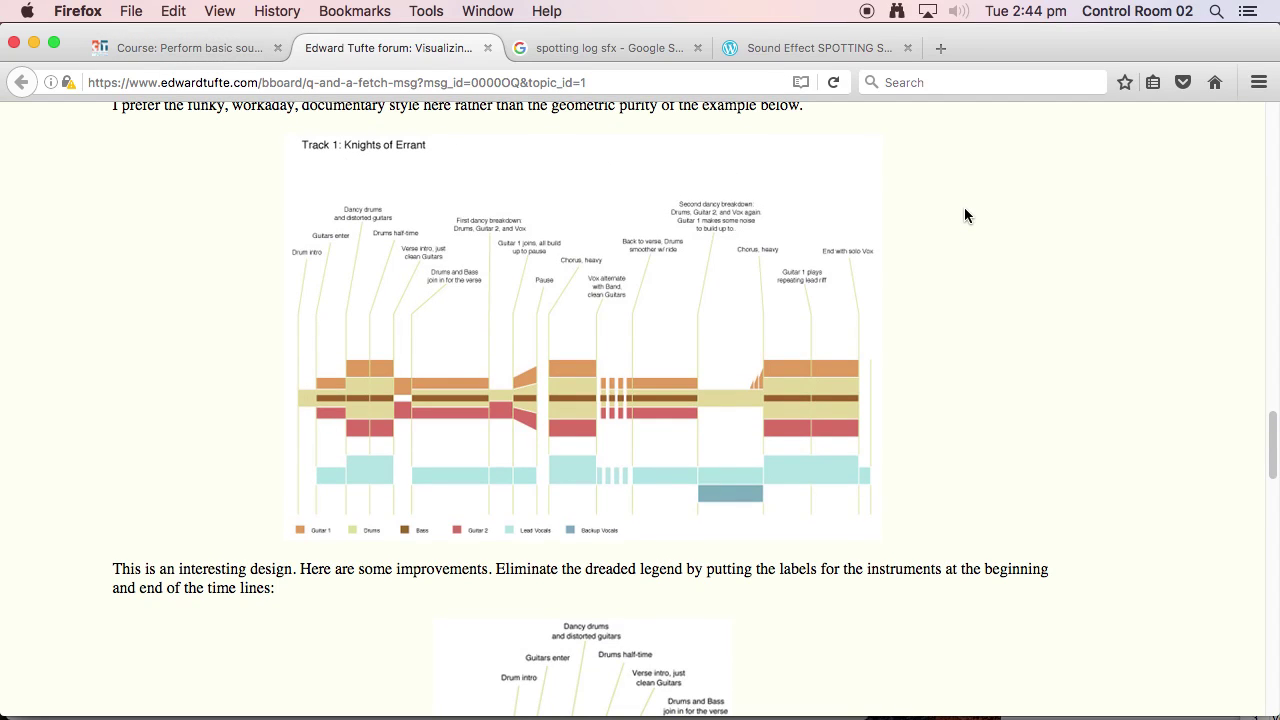
scroll(955, 200, "up", 1)
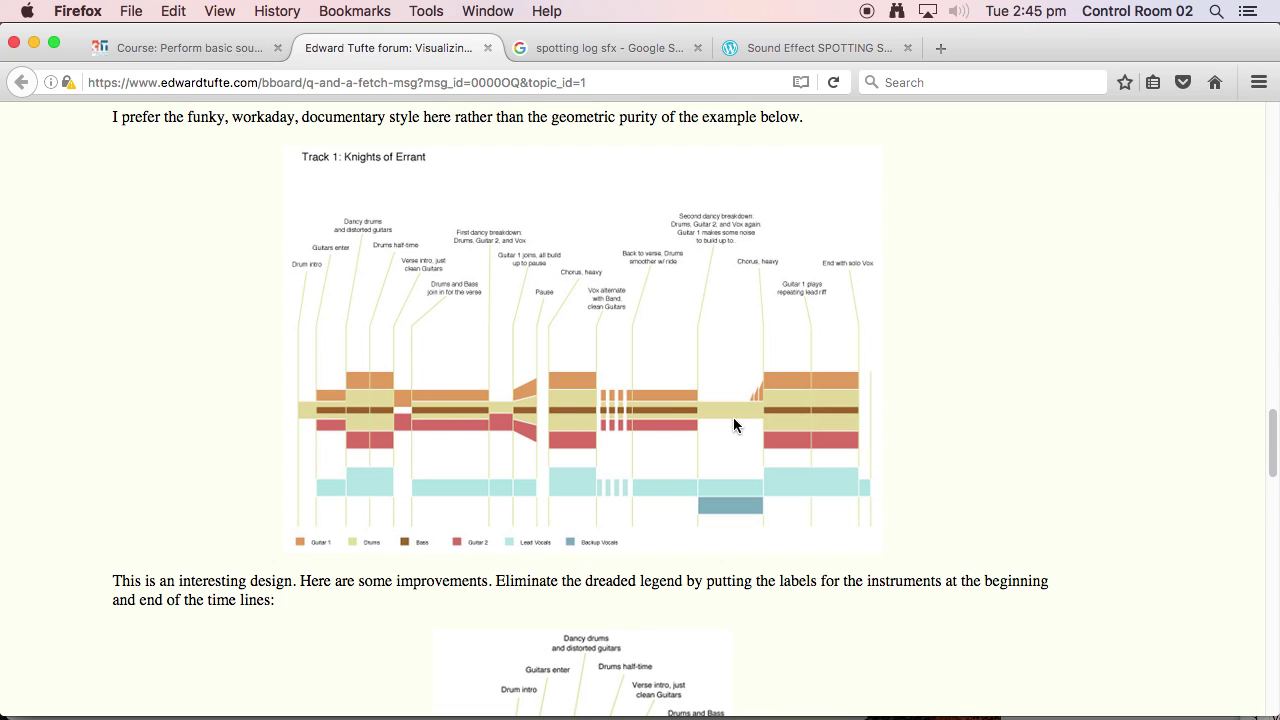
scroll(839, 370, "down", 8)
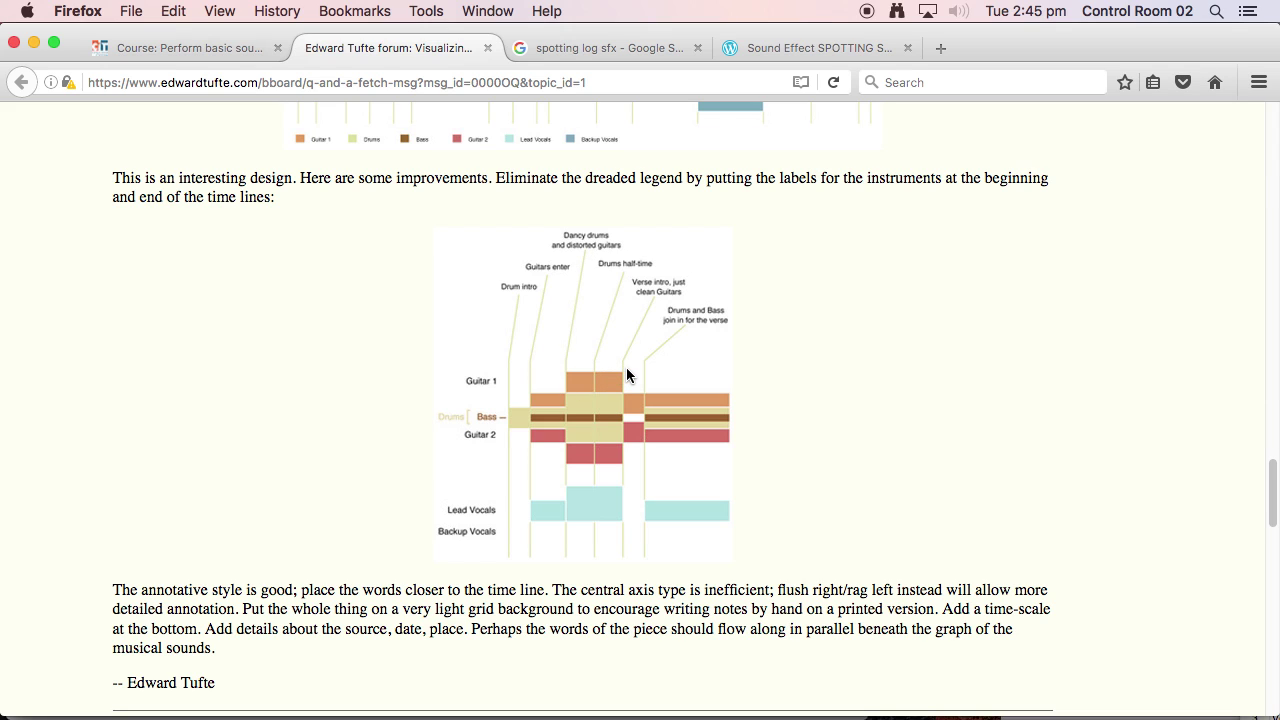
scroll(566, 386, "down", 10)
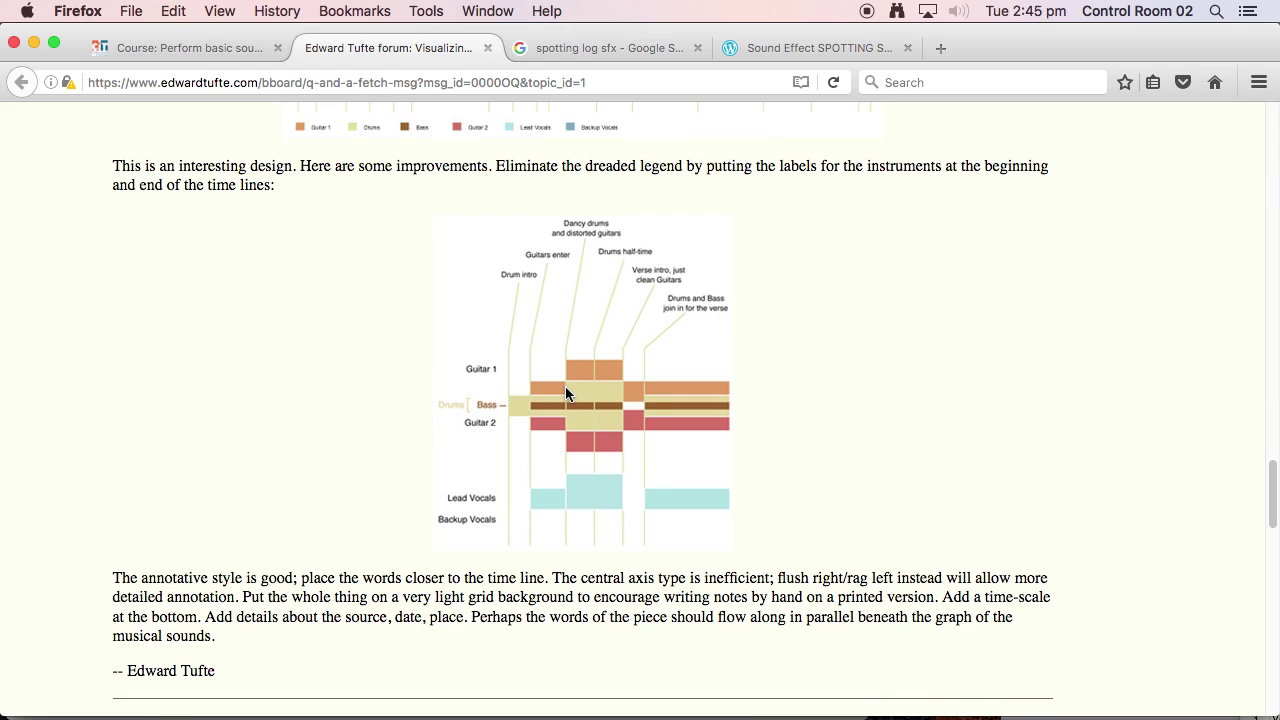
scroll(567, 386, "down", 4)
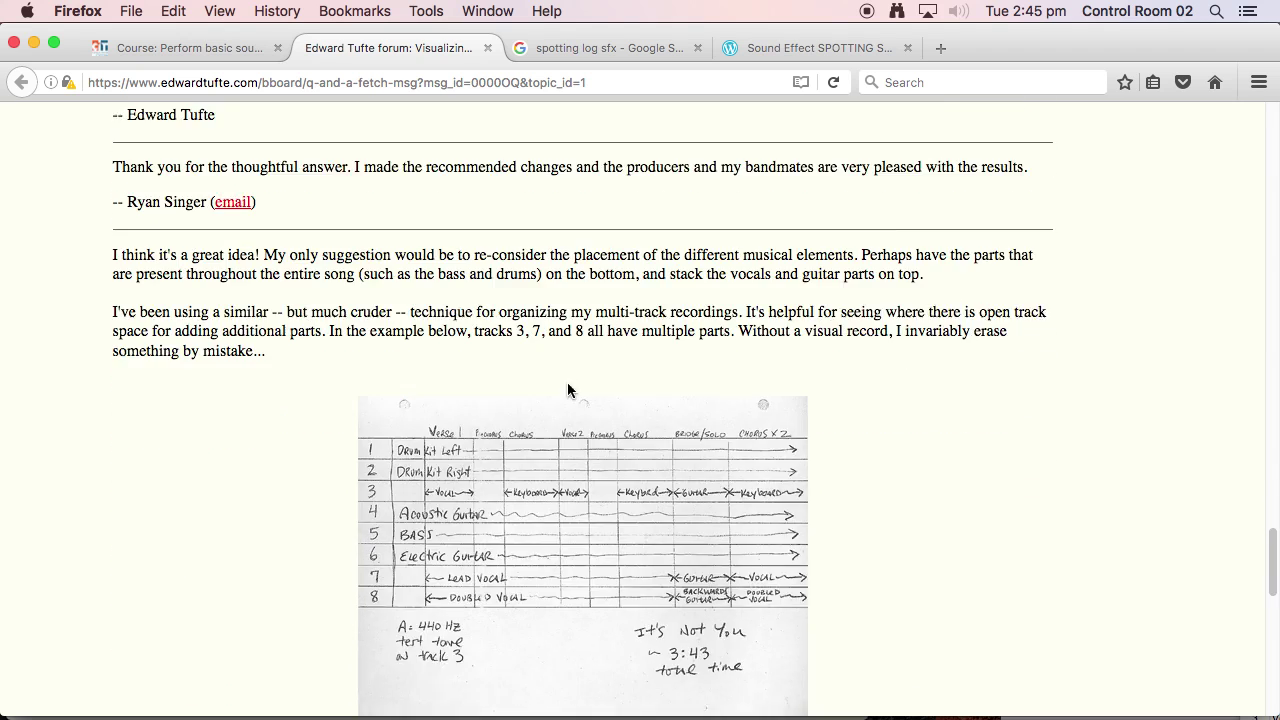
scroll(566, 388, "down", 3)
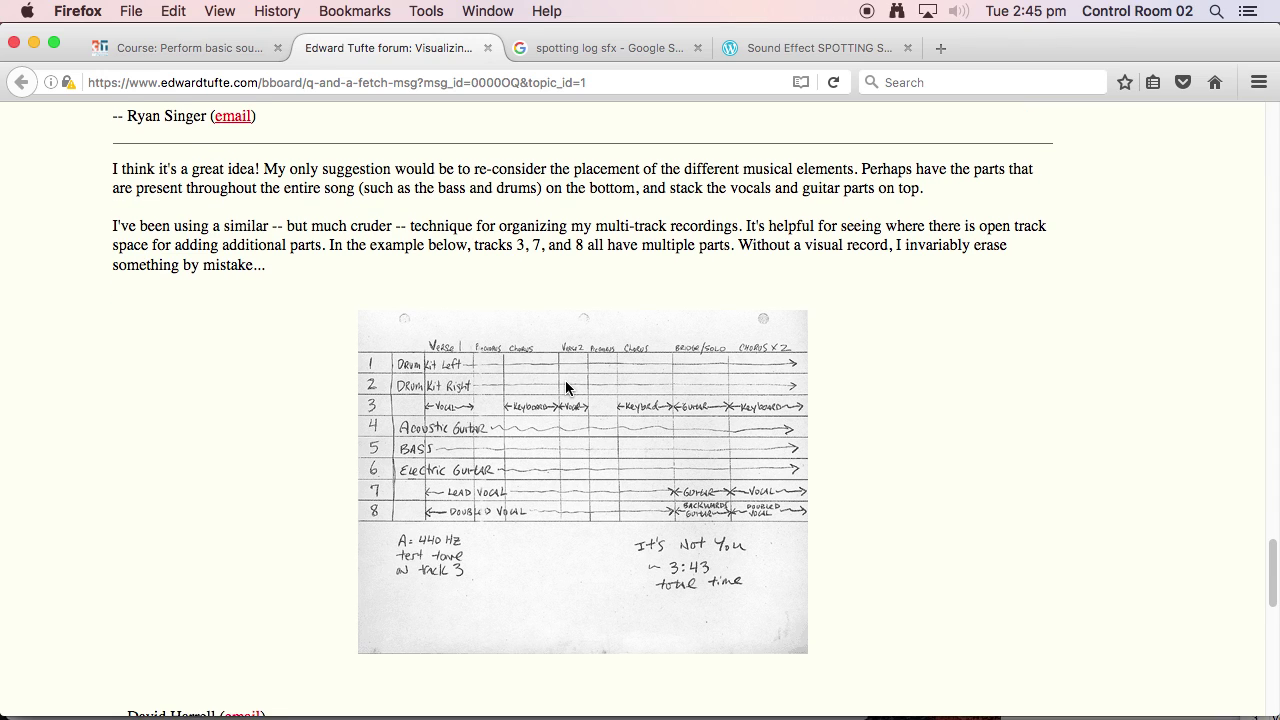
scroll(563, 388, "down", 1)
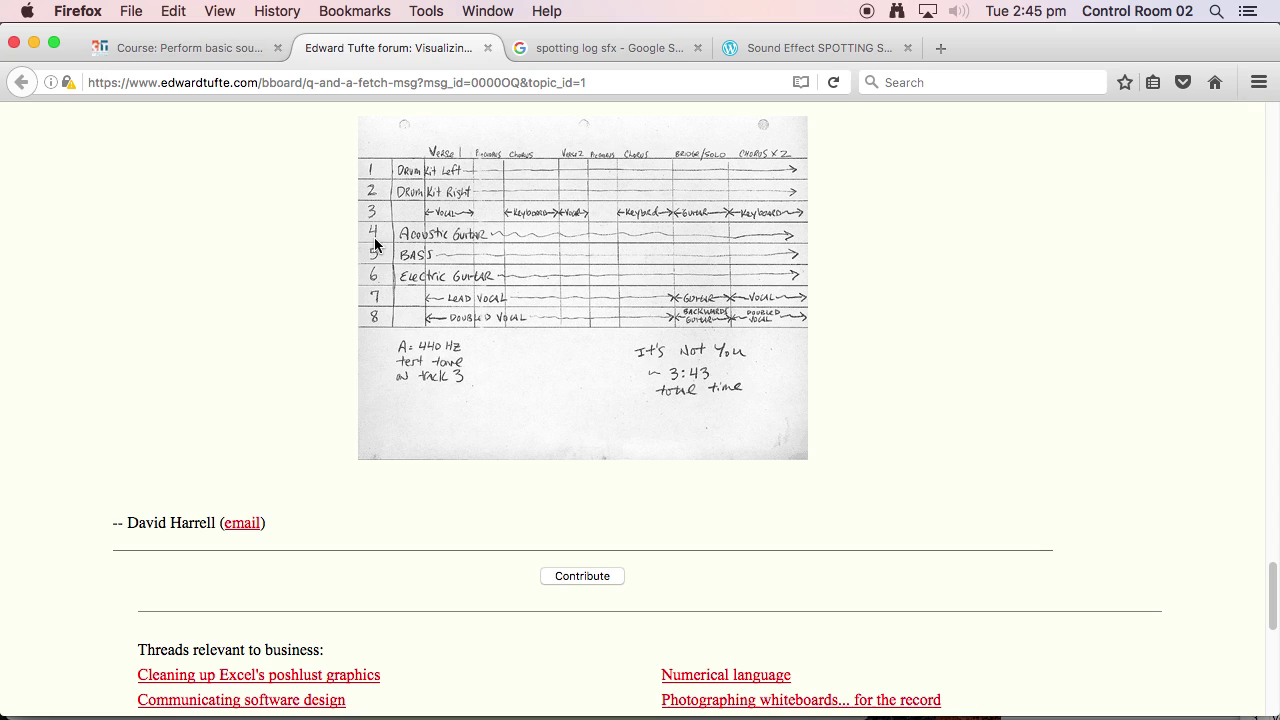
scroll(397, 340, "up", 3)
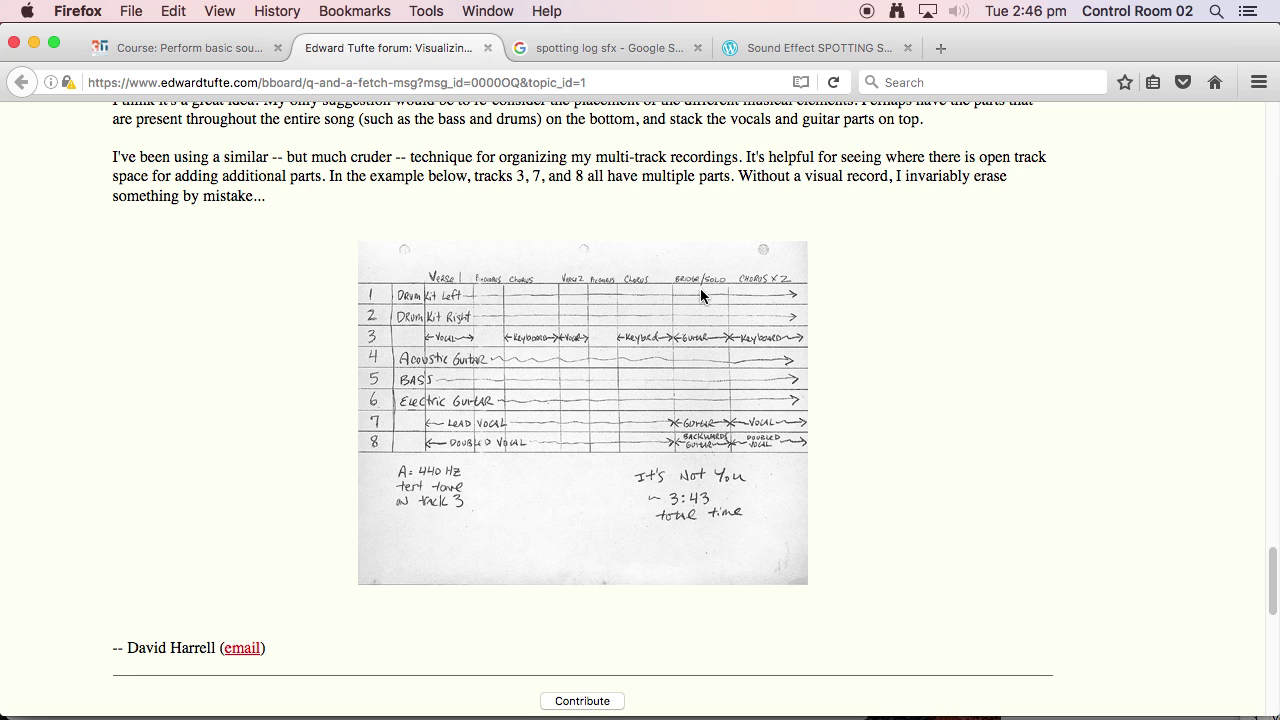
scroll(700, 360, "down", 1)
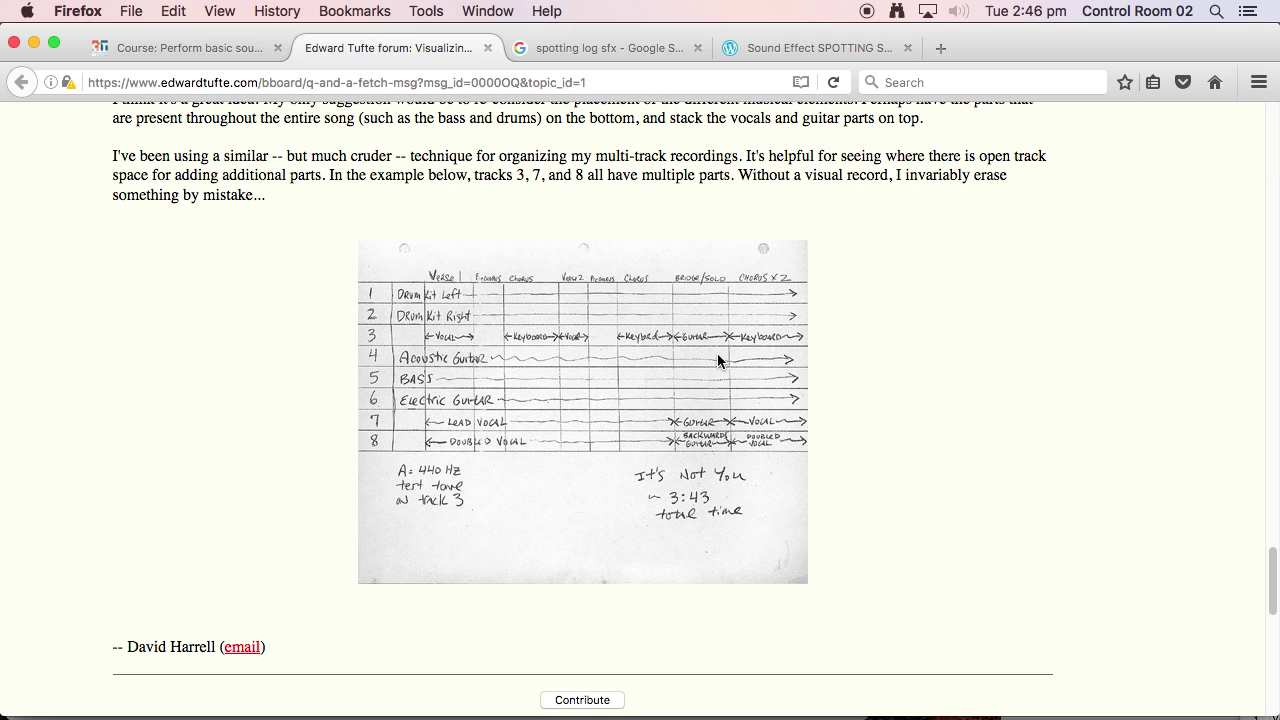
scroll(700, 400, "down", 3)
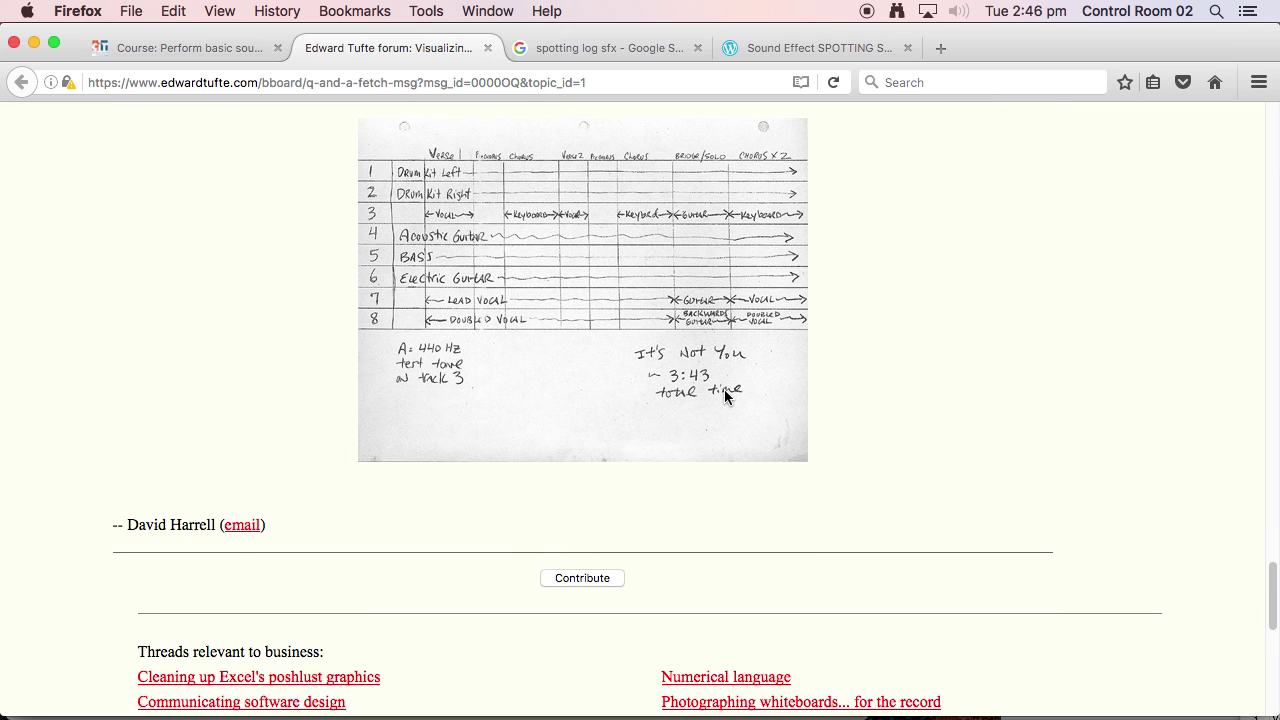
scroll(725, 392, "up", 10)
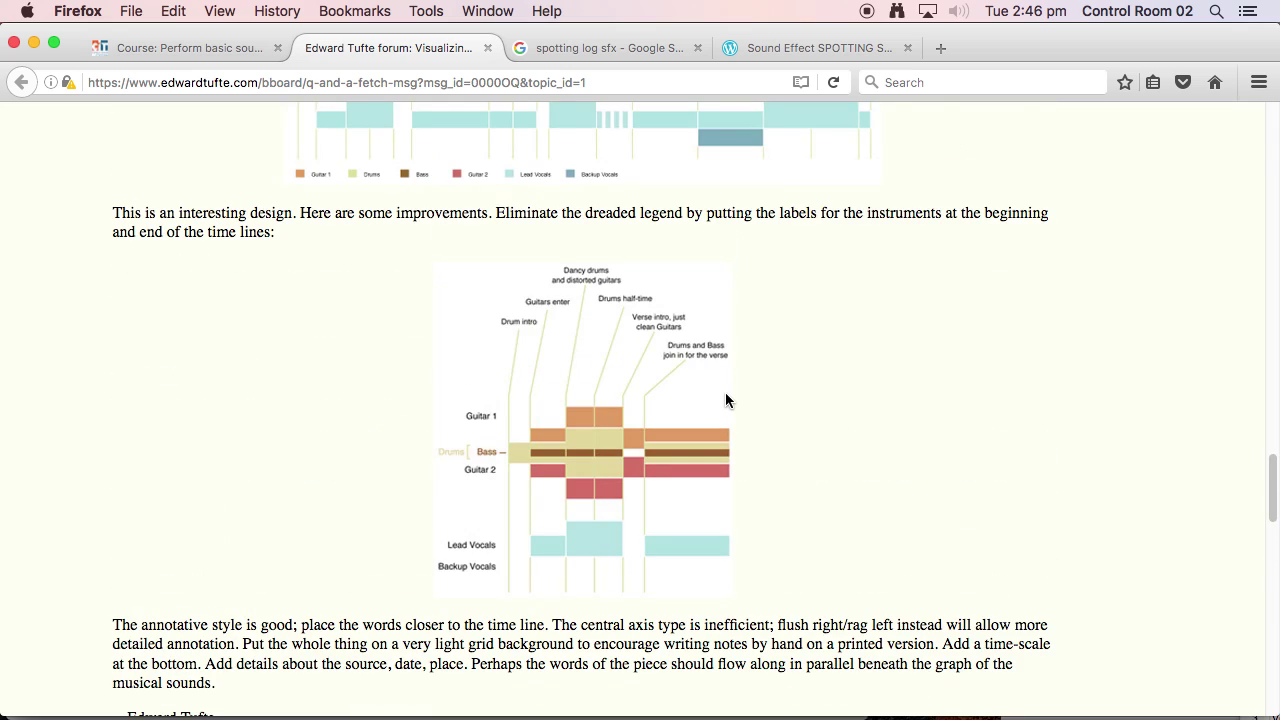
scroll(725, 400, "up", 8)
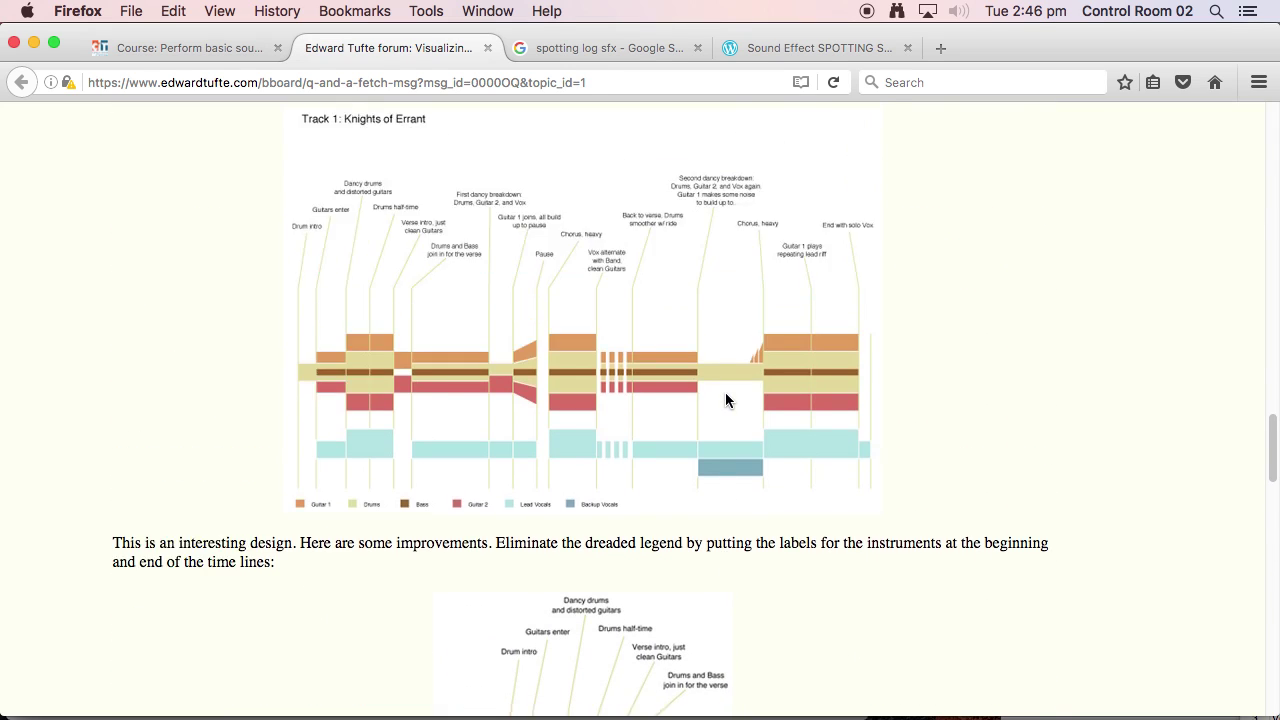
scroll(726, 400, "up", 10)
scroll(726, 400, "down", 15)
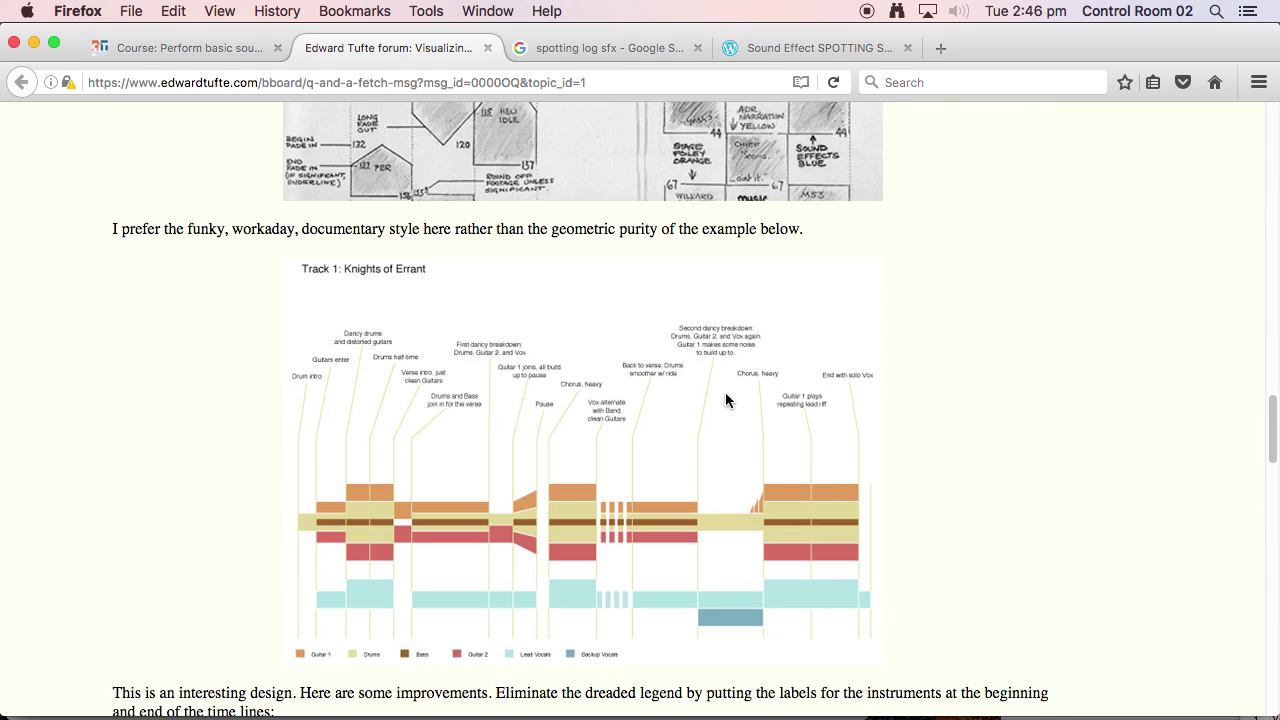
scroll(506, 400, "down", 12)
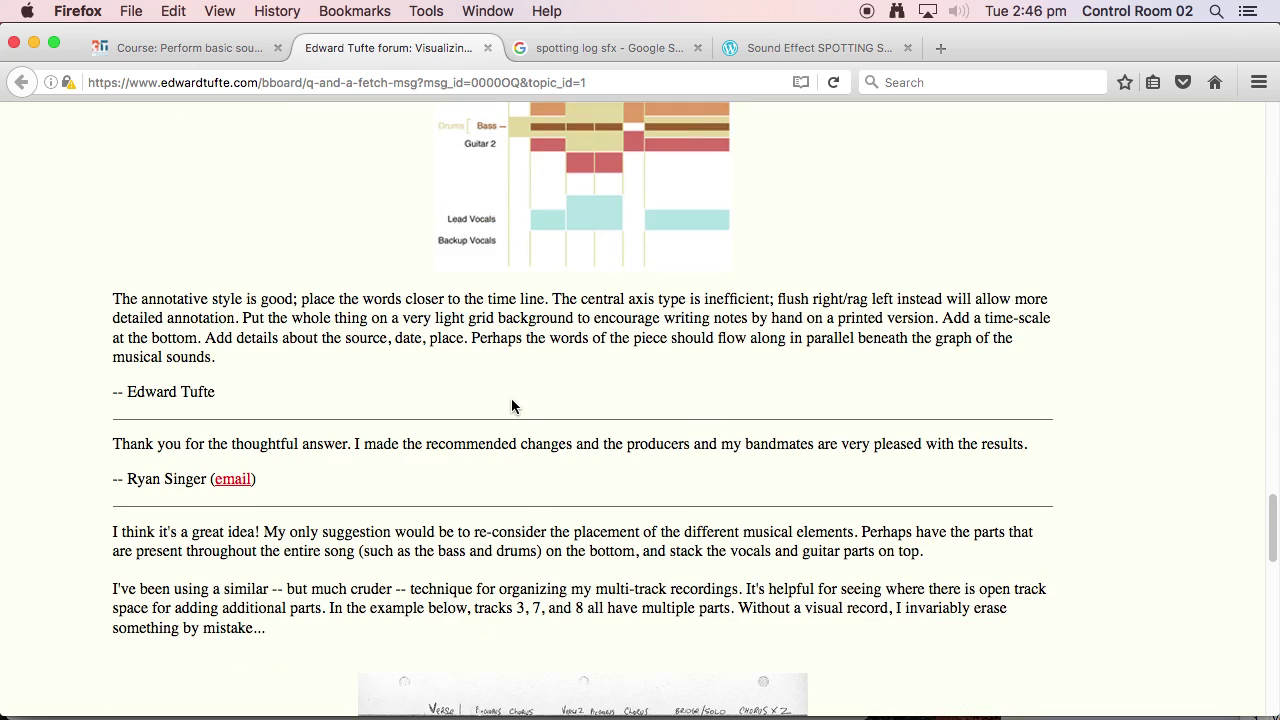
scroll(537, 318, "up", 15)
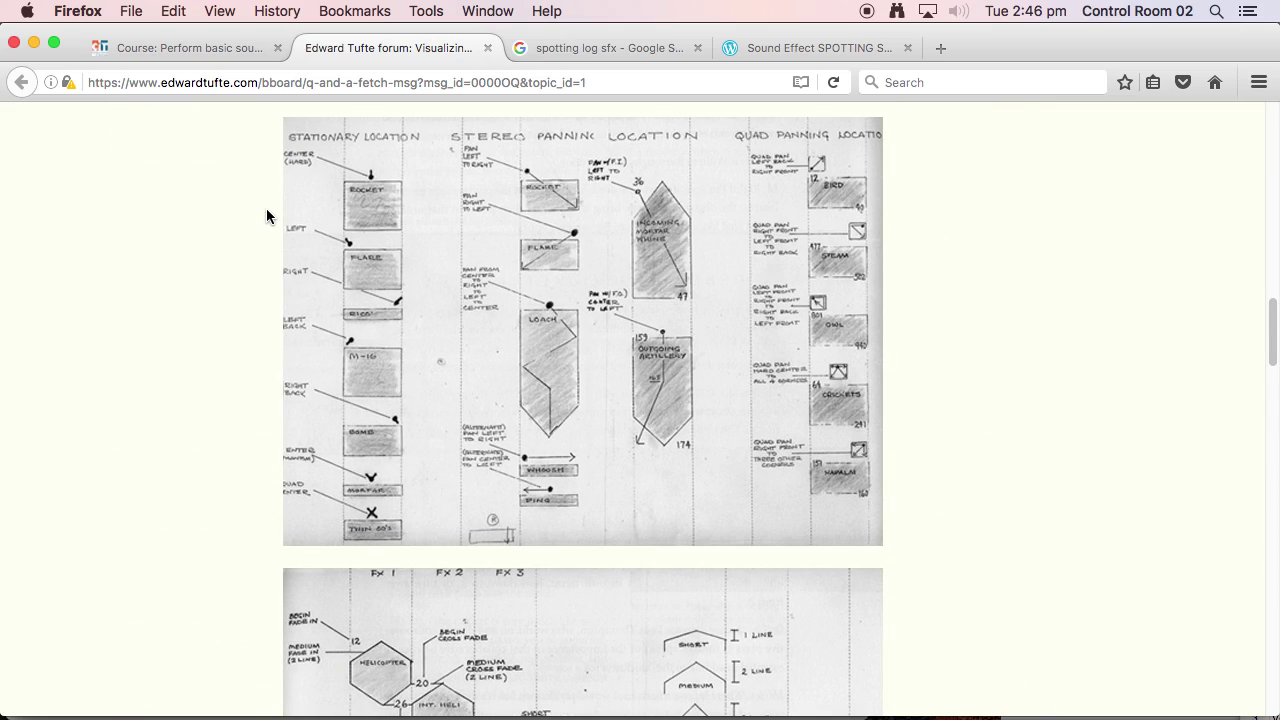
Switch to Pro Tools and jump to the Chorus 1 and Verse 1 markers.
key("super+Tab")
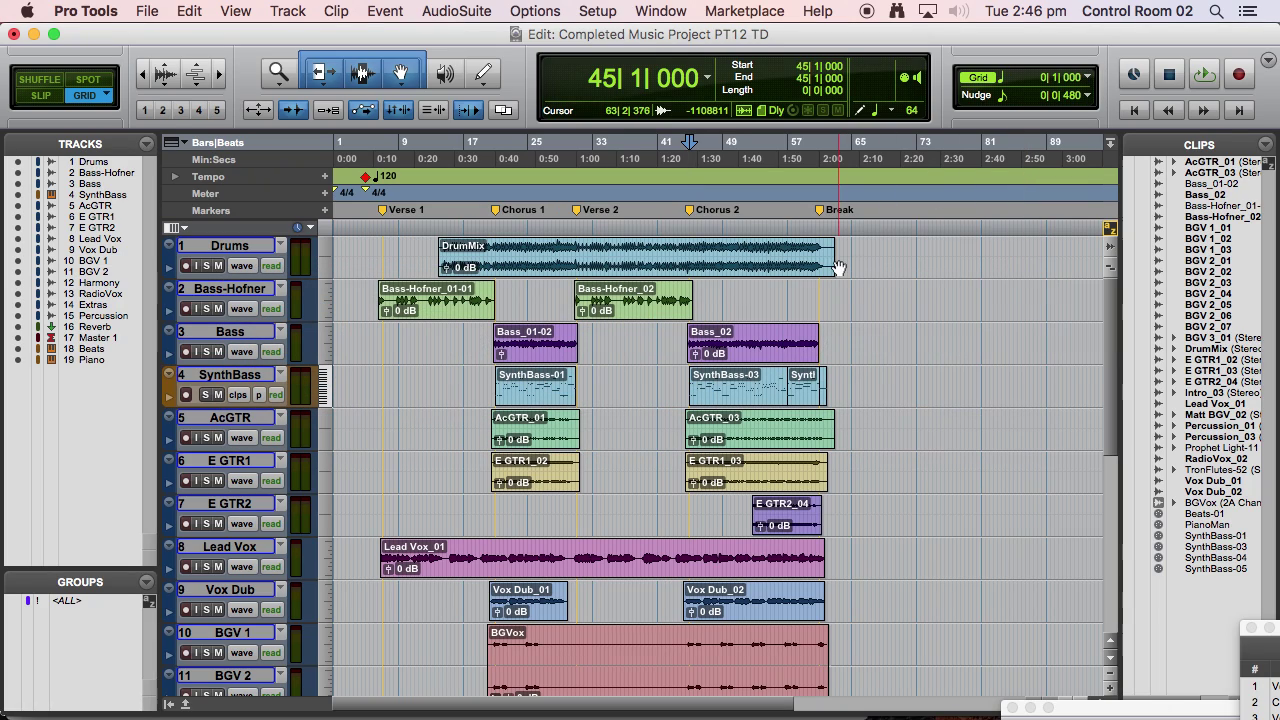
left_click(497, 210)
left_click(388, 211)
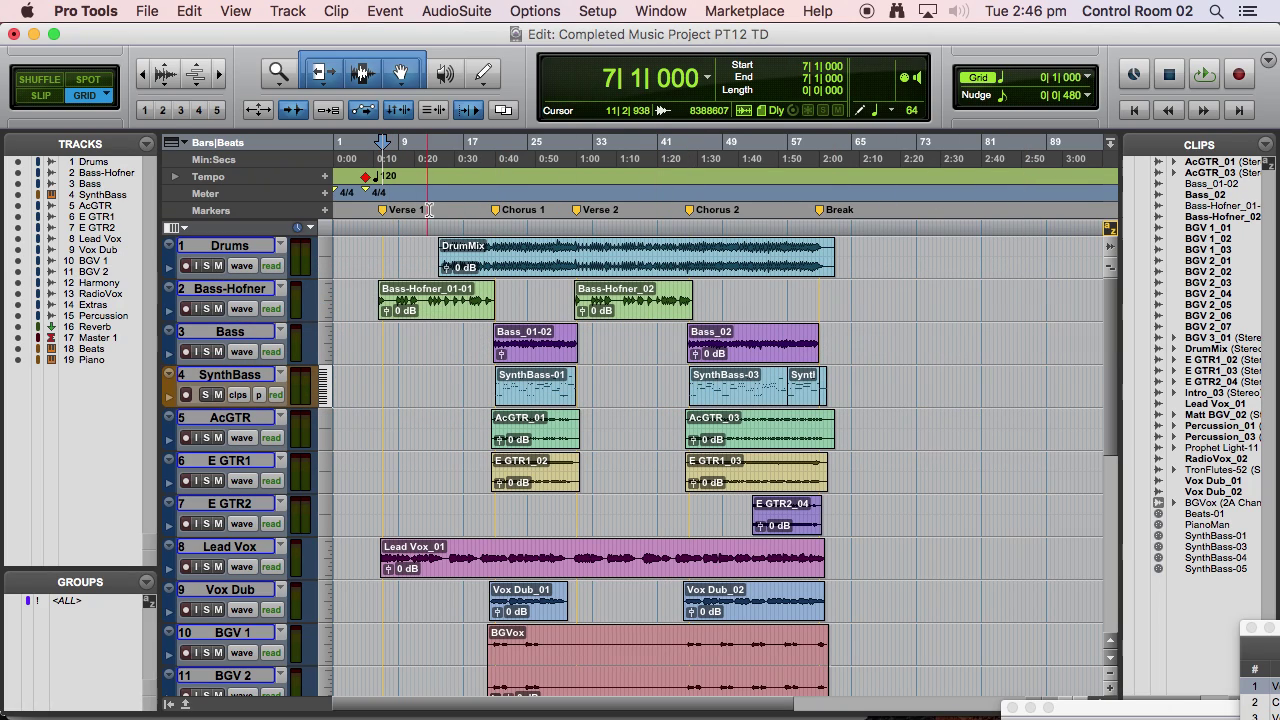
Place the edit cursor at the first audible hit in the DrumMix clip, at 14|3|624.
left_click(435, 235)
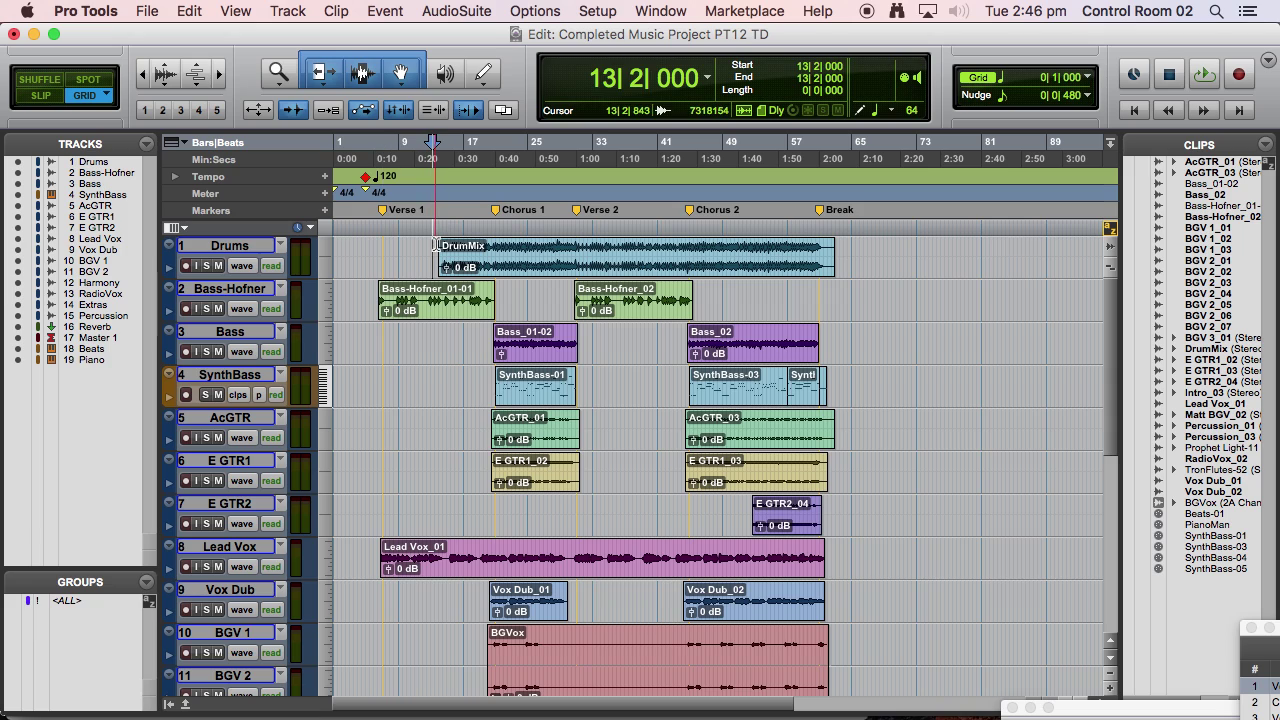
left_click(438, 244)
key("super+bracketright")
key("super+bracketright")
key("super+bracketright")
key("super+bracketright")
key("super+bracketright")
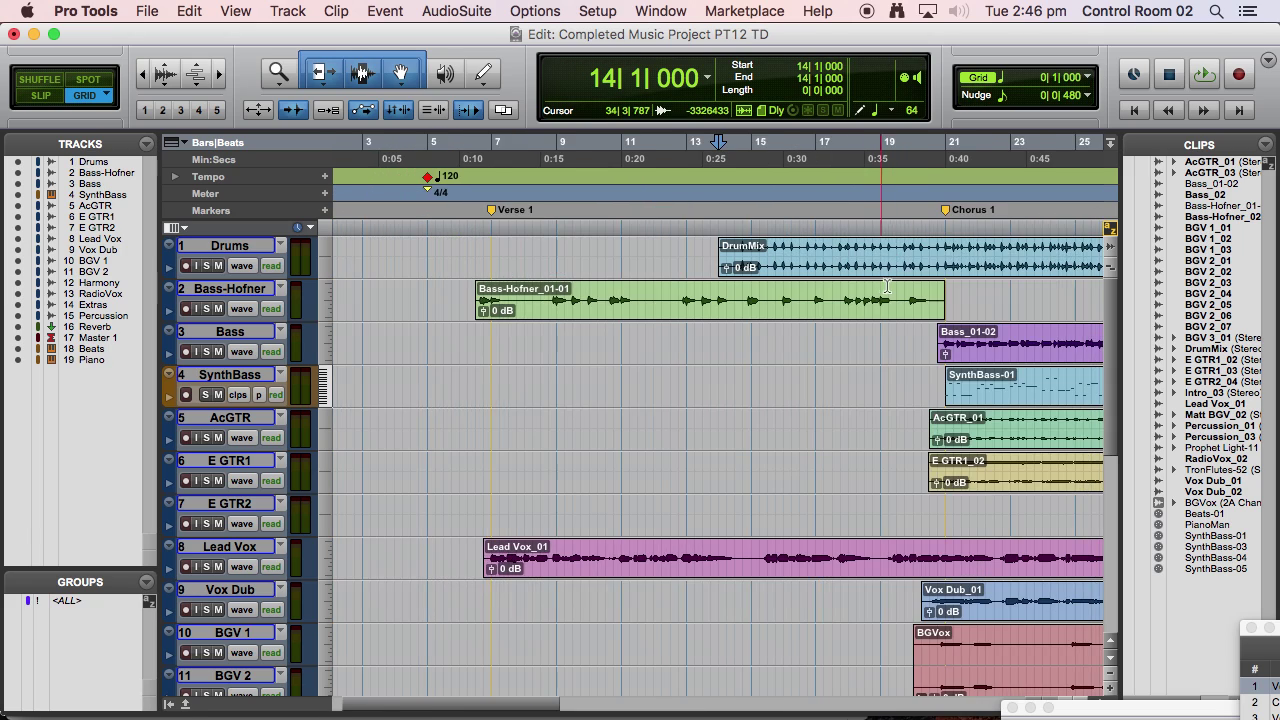
left_click(892, 253)
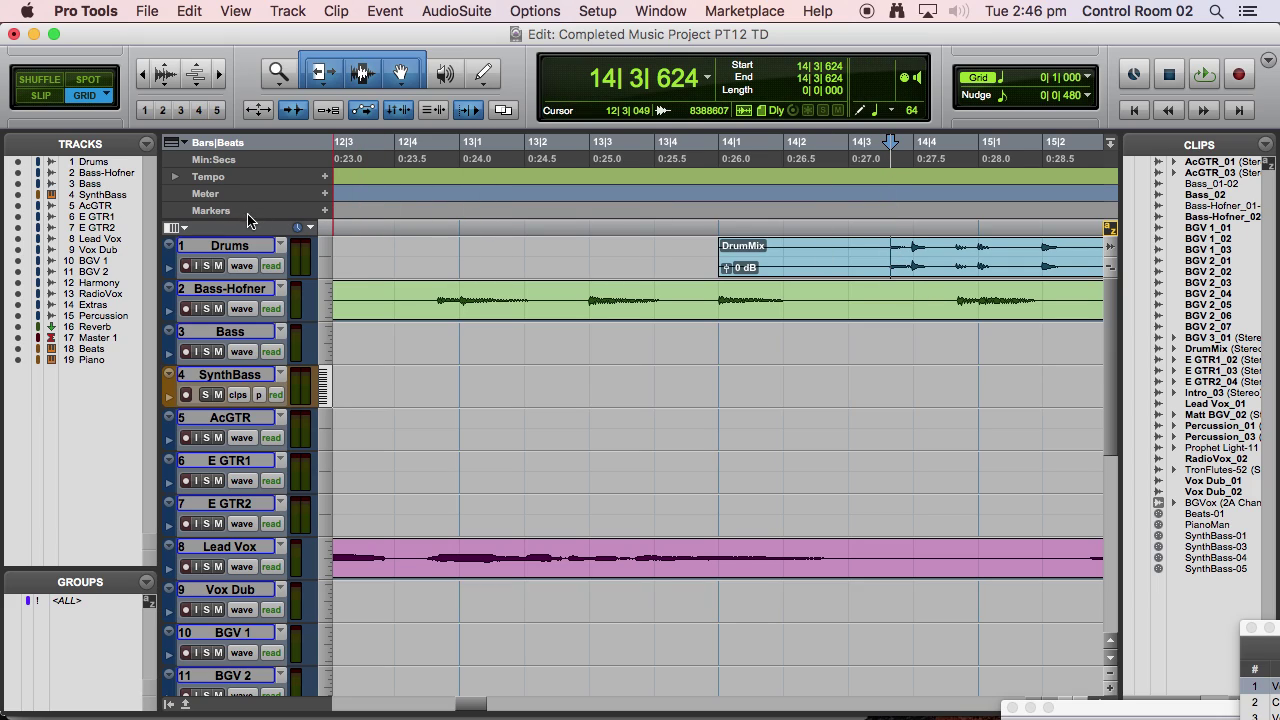
Add a marker named Drum Start at the cursor position.
left_click(326, 213)
type("Dru")
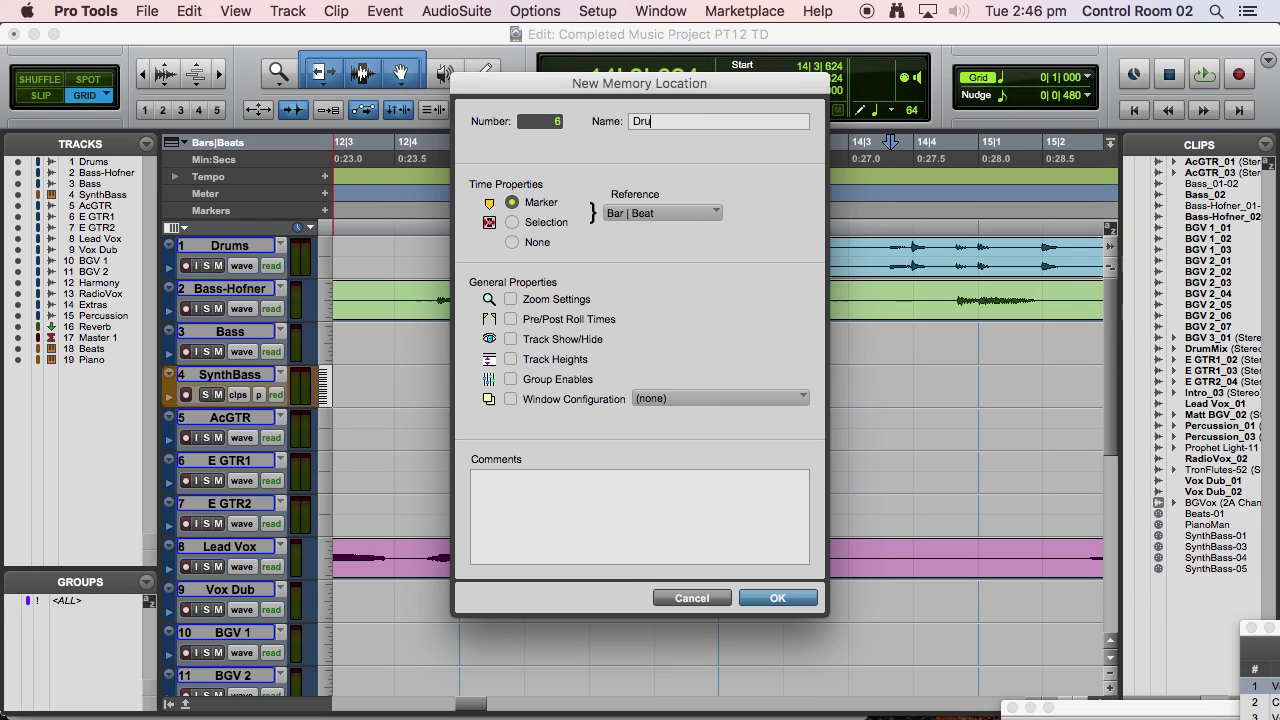
type("m Start")
key("Return")
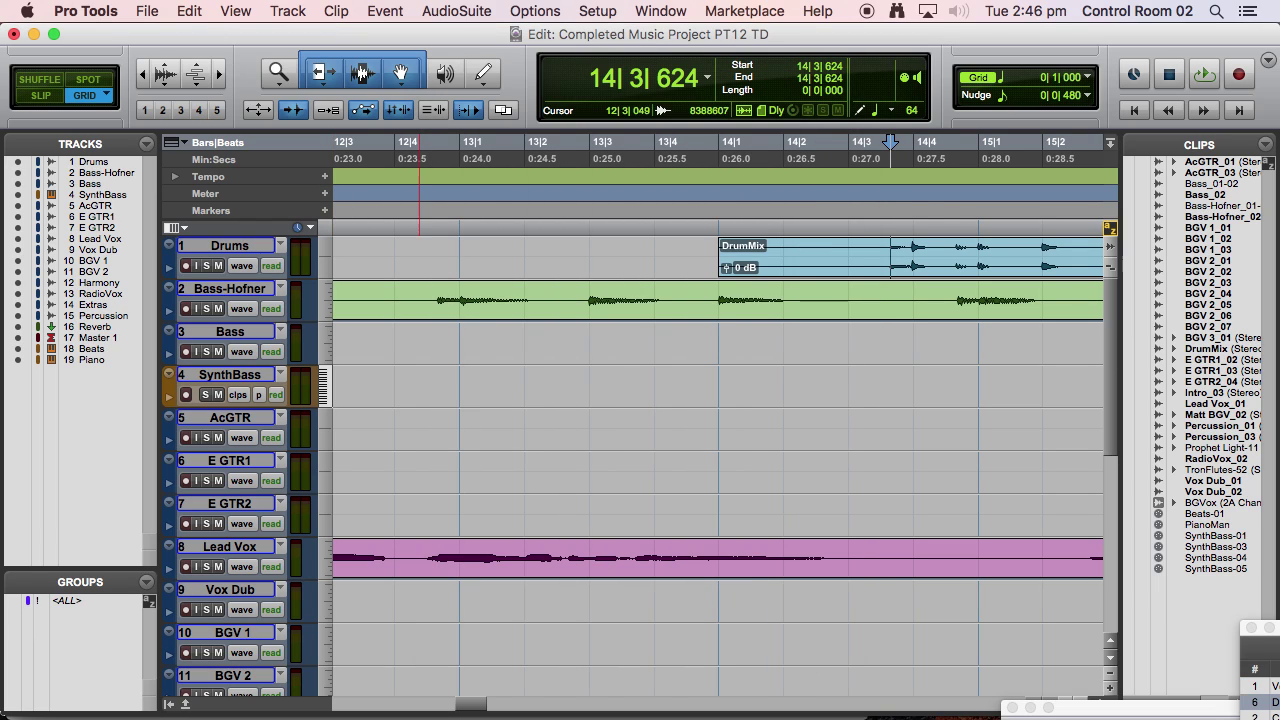
key("super+bracketleft")
key("super+bracketleft")
key("super+bracketleft")
key("super+bracketleft")
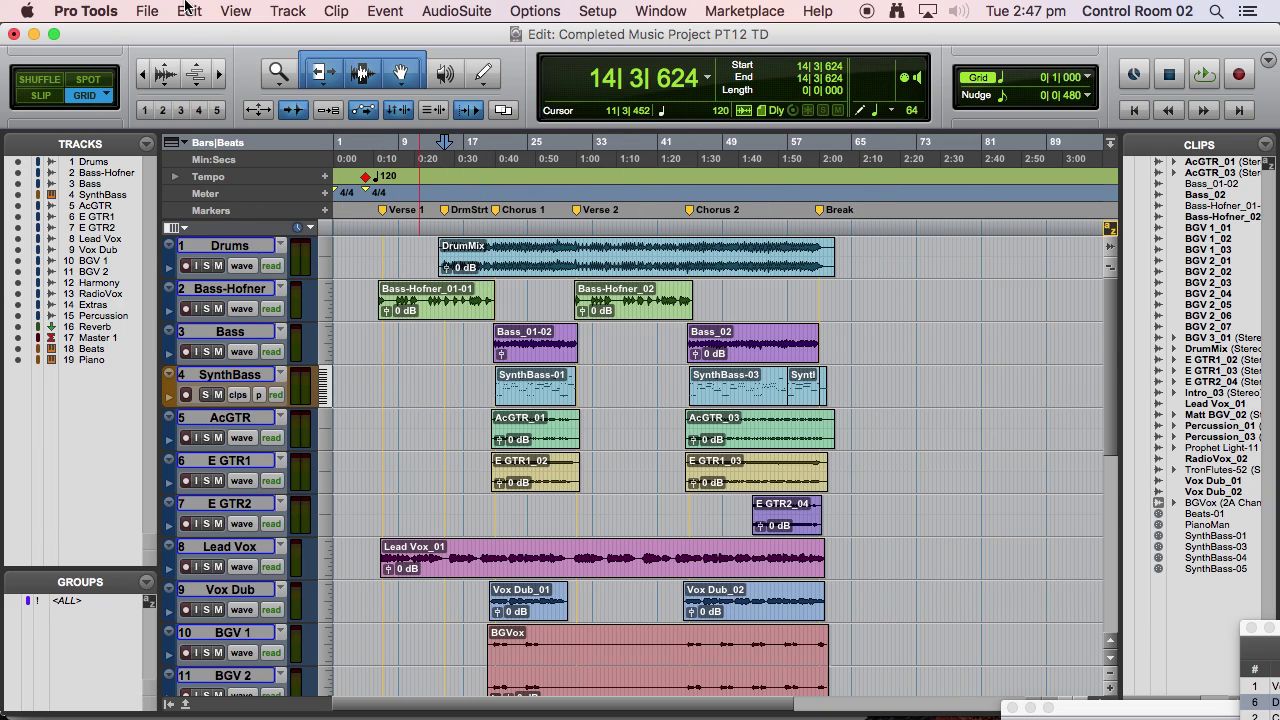
Start exporting the session info as text, excluding the file list, clip list, plug-in list and track EDLs so only markers are included.
left_click(147, 8)
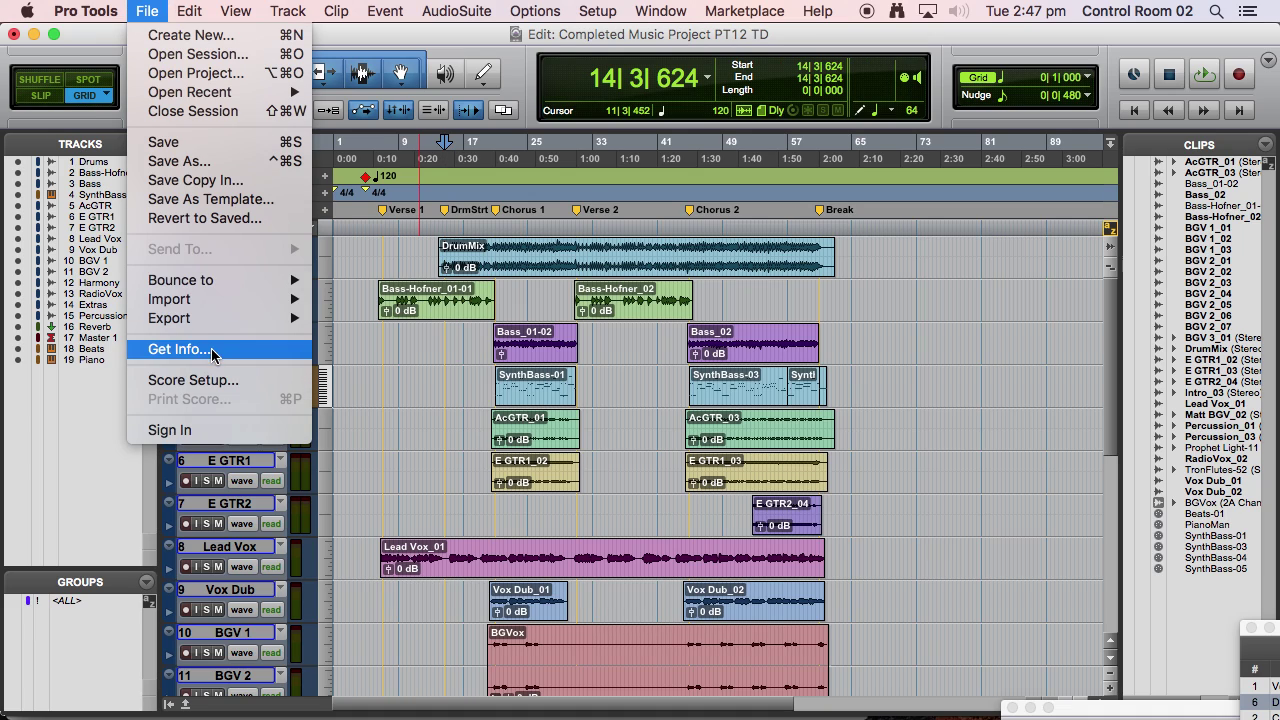
mouse_move(212, 326)
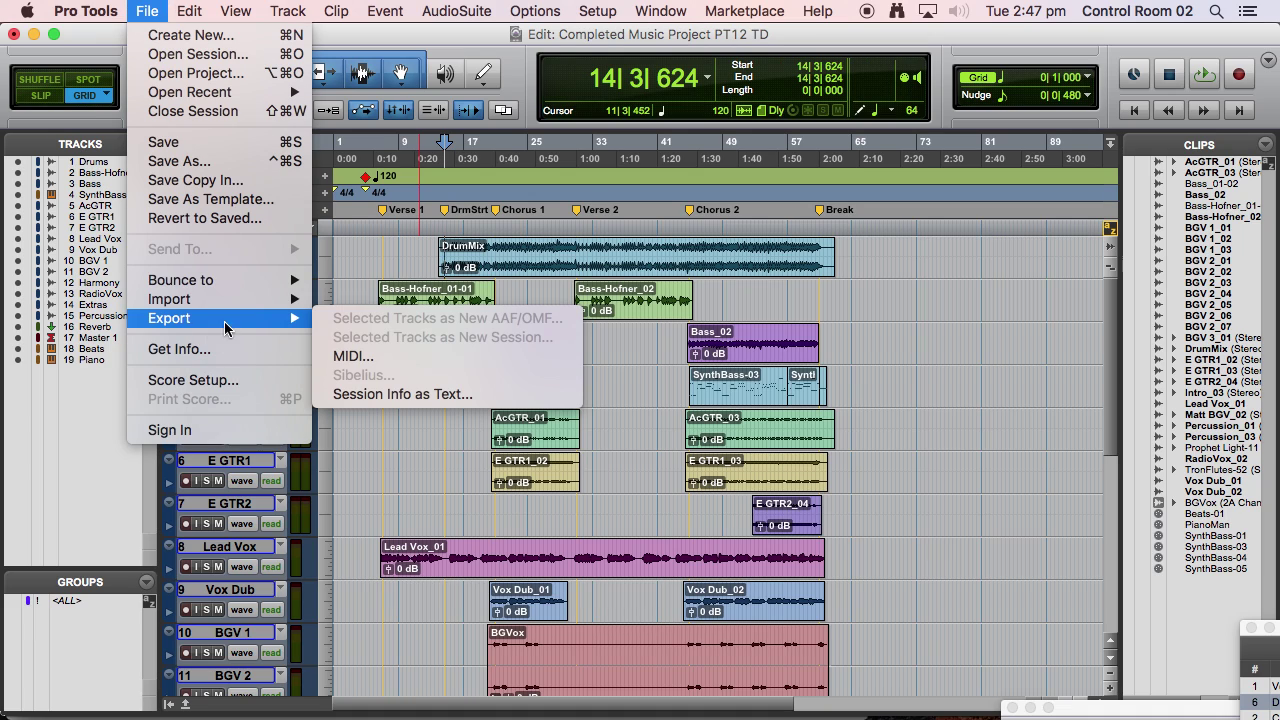
left_click(476, 396)
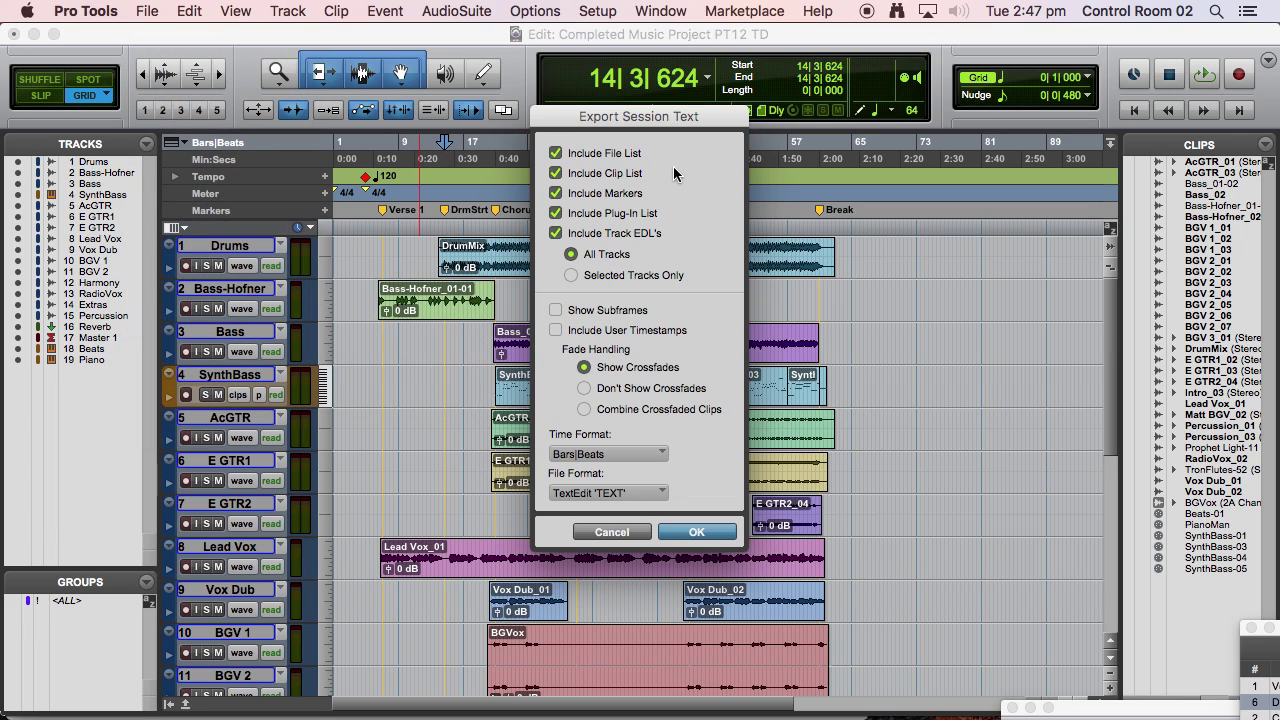
left_click(601, 174)
left_click(597, 153)
left_click(597, 213)
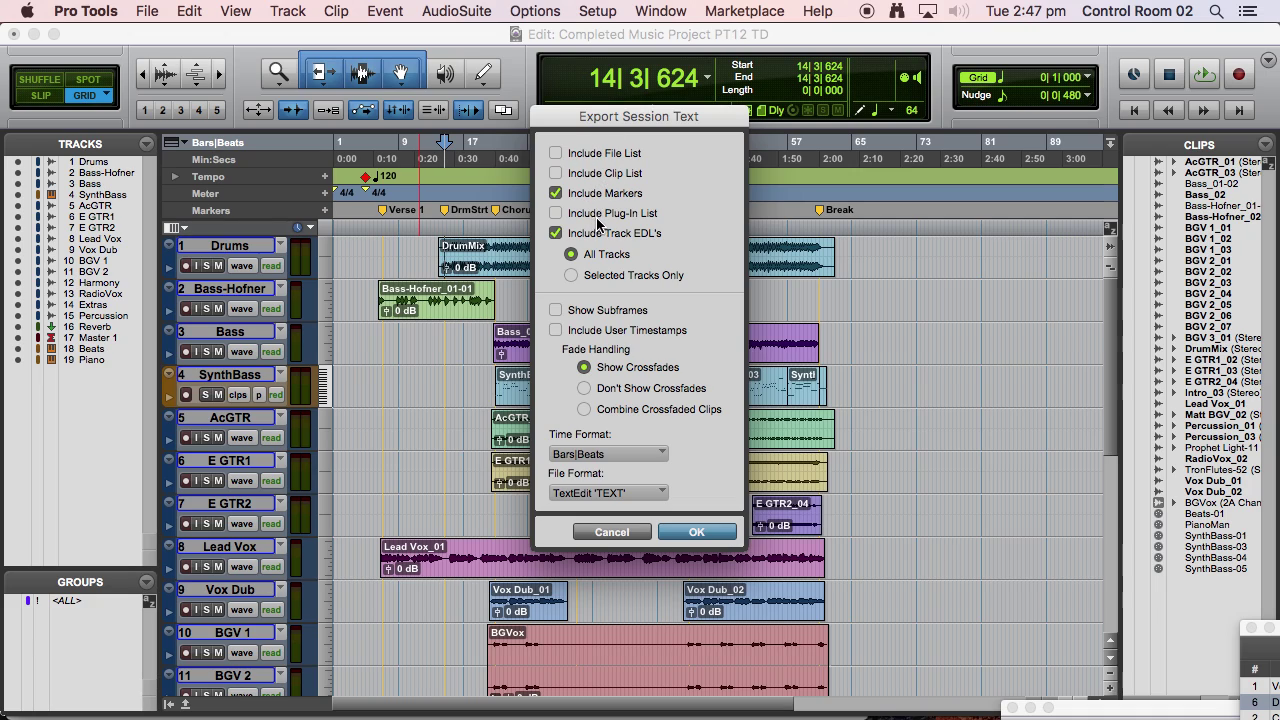
left_click(612, 234)
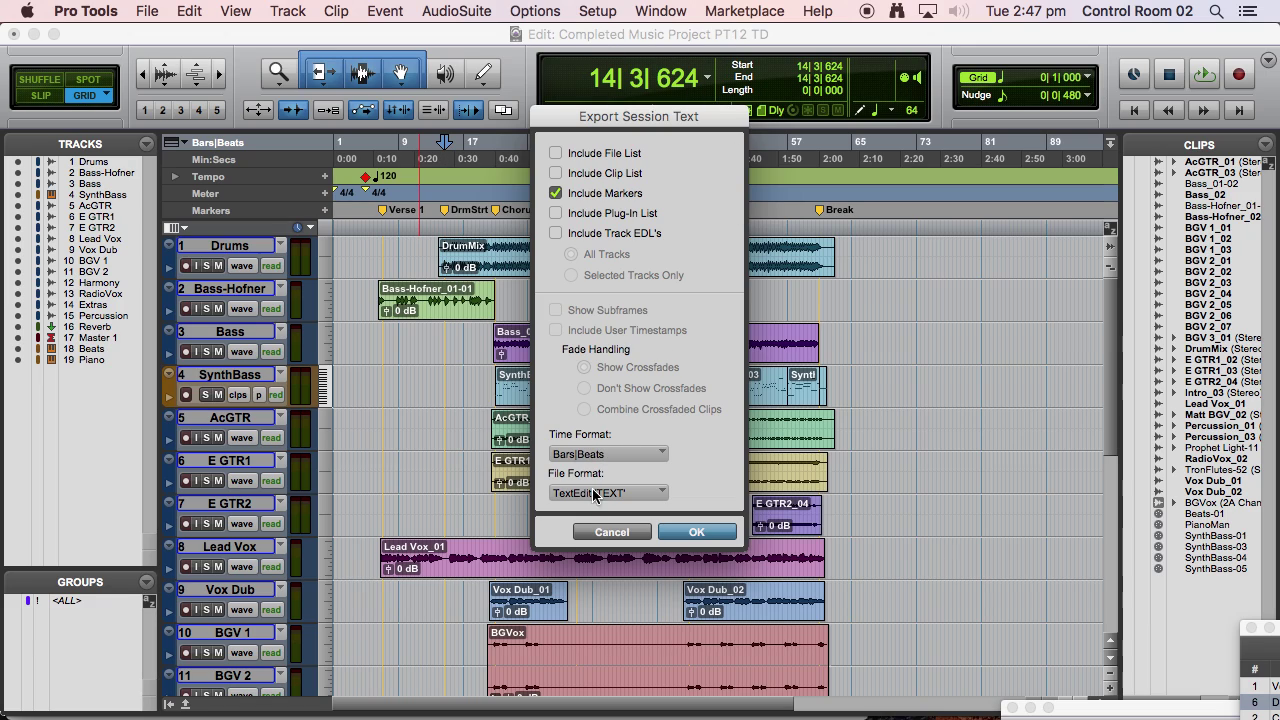
Try Timecode as the export's time format and return it to Bars|Beats.
left_click(578, 458)
left_click(623, 459)
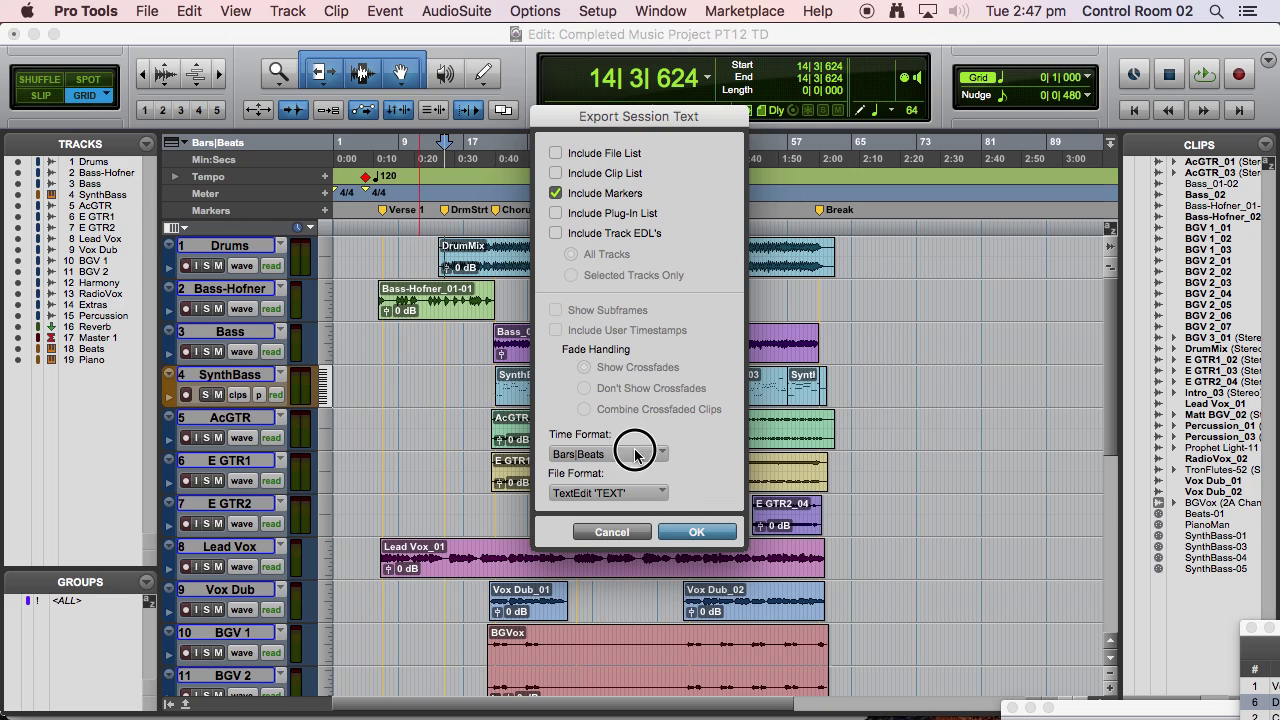
left_click(628, 453)
left_click(632, 497)
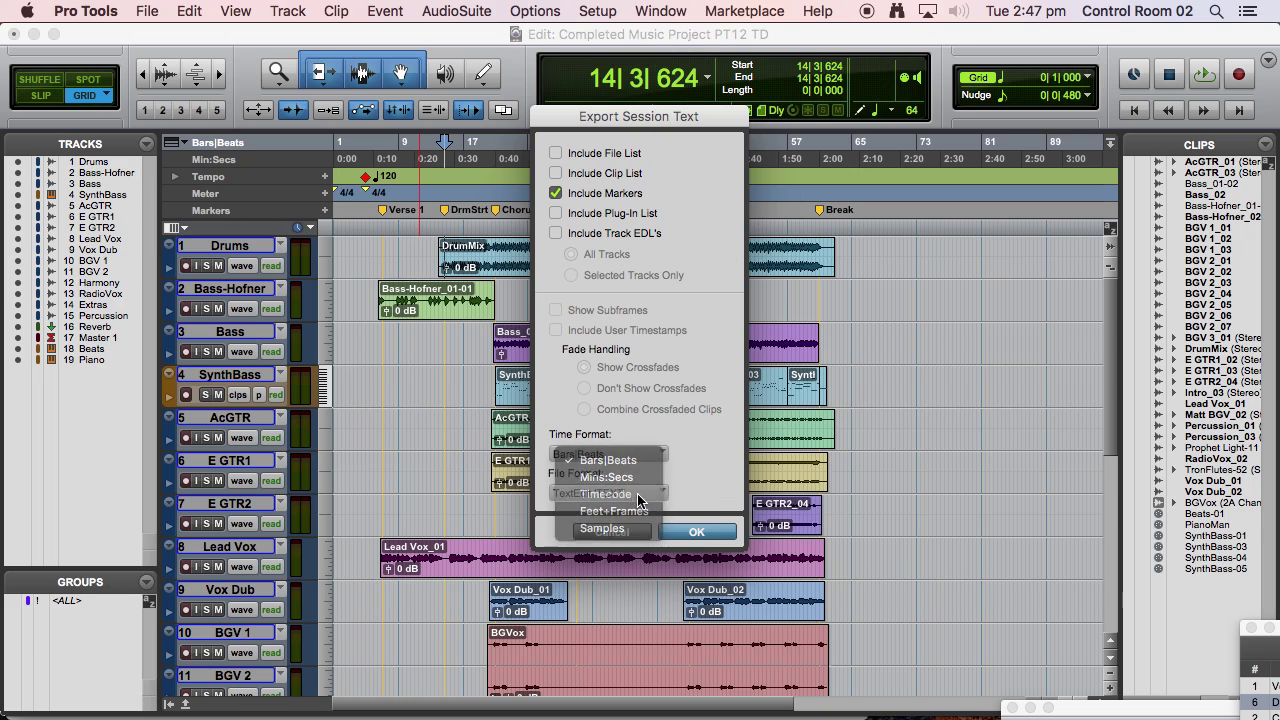
left_click(640, 457)
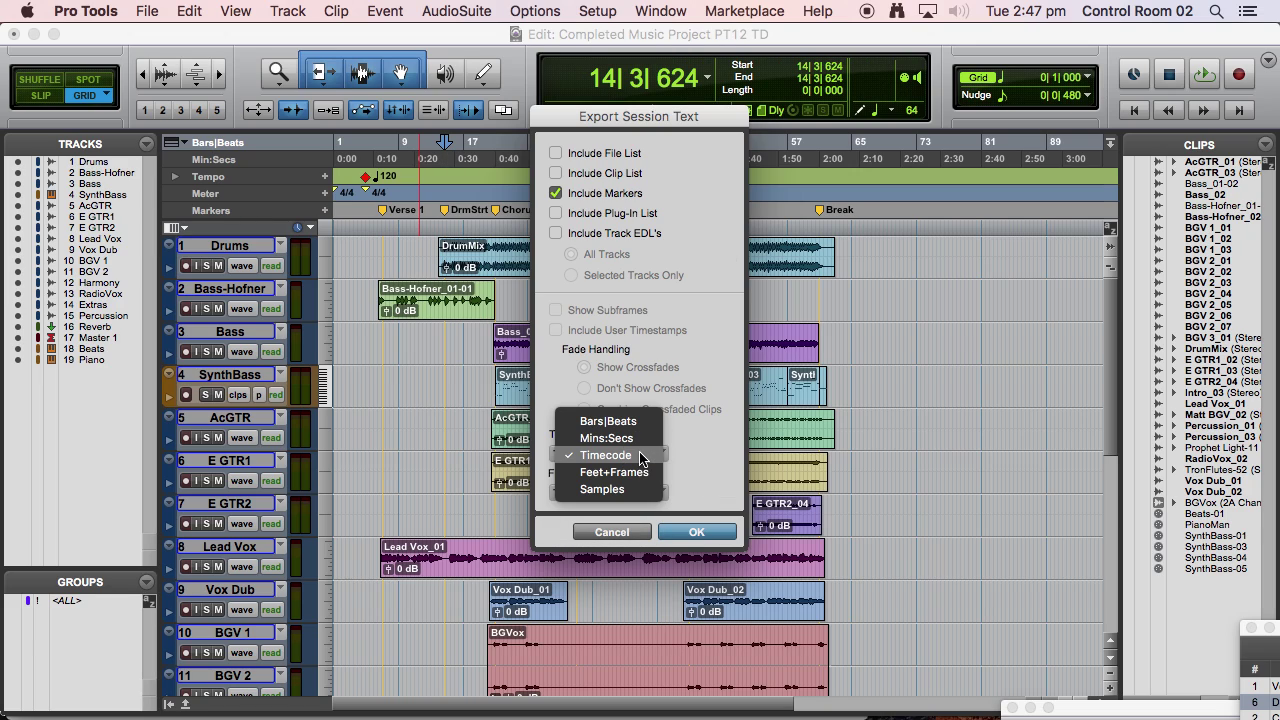
left_click(612, 438)
left_click(620, 455)
left_click(612, 438)
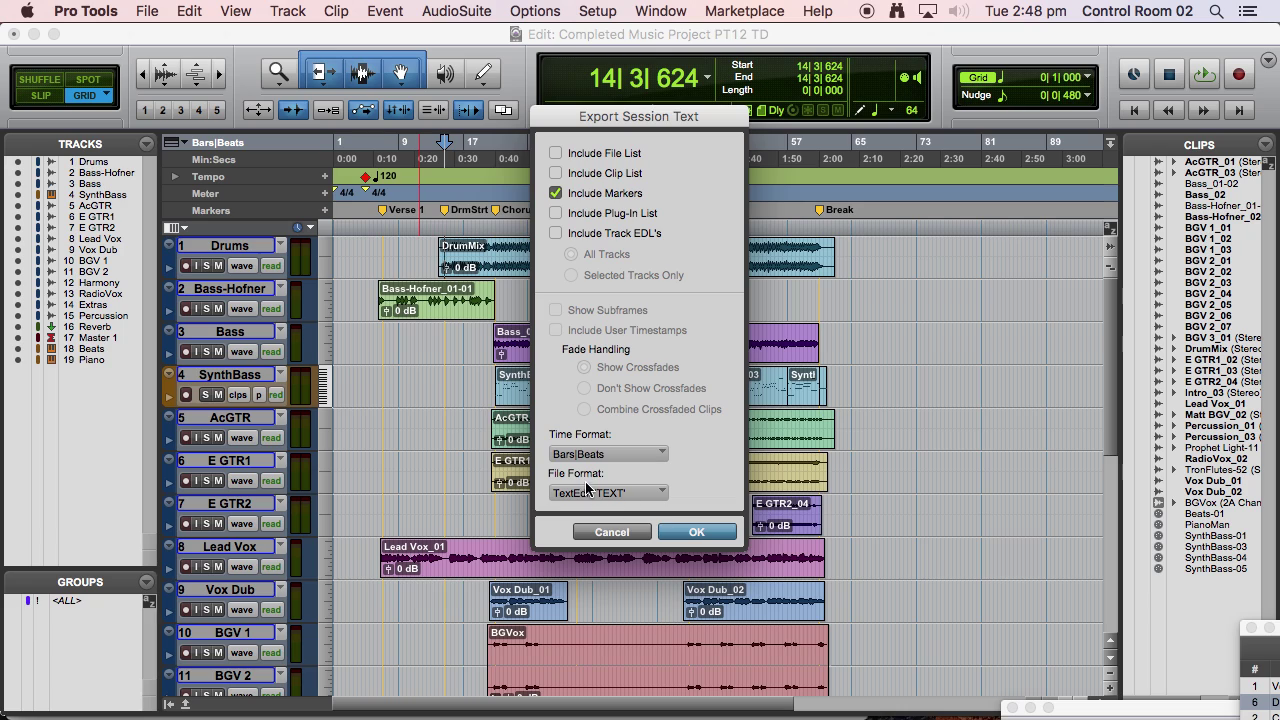
Keep TextEdit 'TEXT' as the export's file format and accept the session text export options.
left_click(654, 489)
left_click(655, 491)
left_click(657, 492)
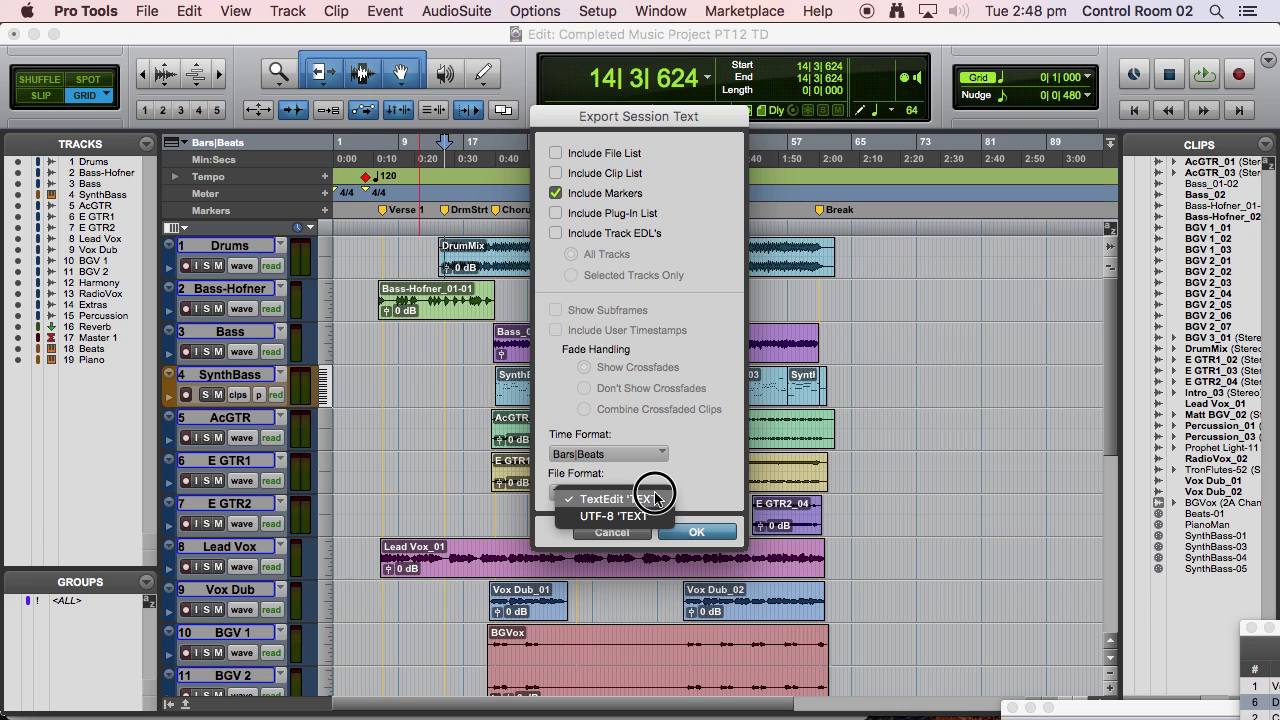
left_click(674, 497)
left_click(705, 532)
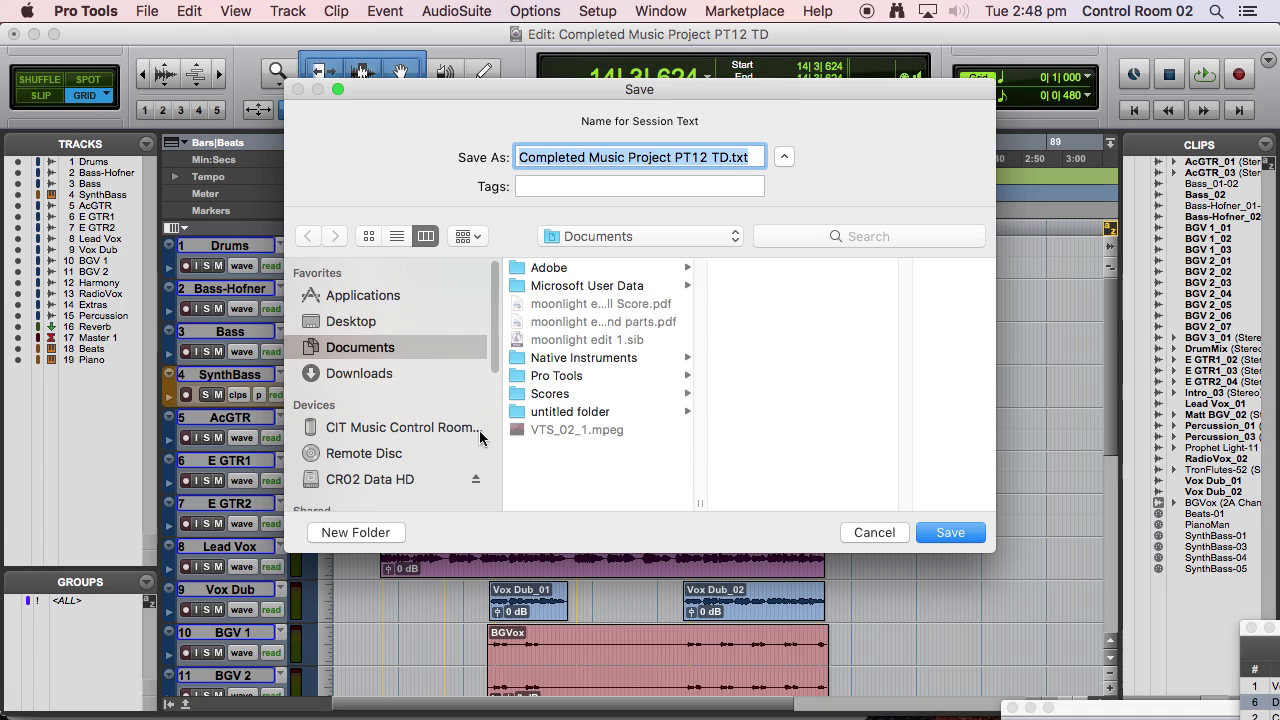
Save the exported text to the Desktop as Completed Music Project PT12 TD Markers List.txt.
left_click(340, 322)
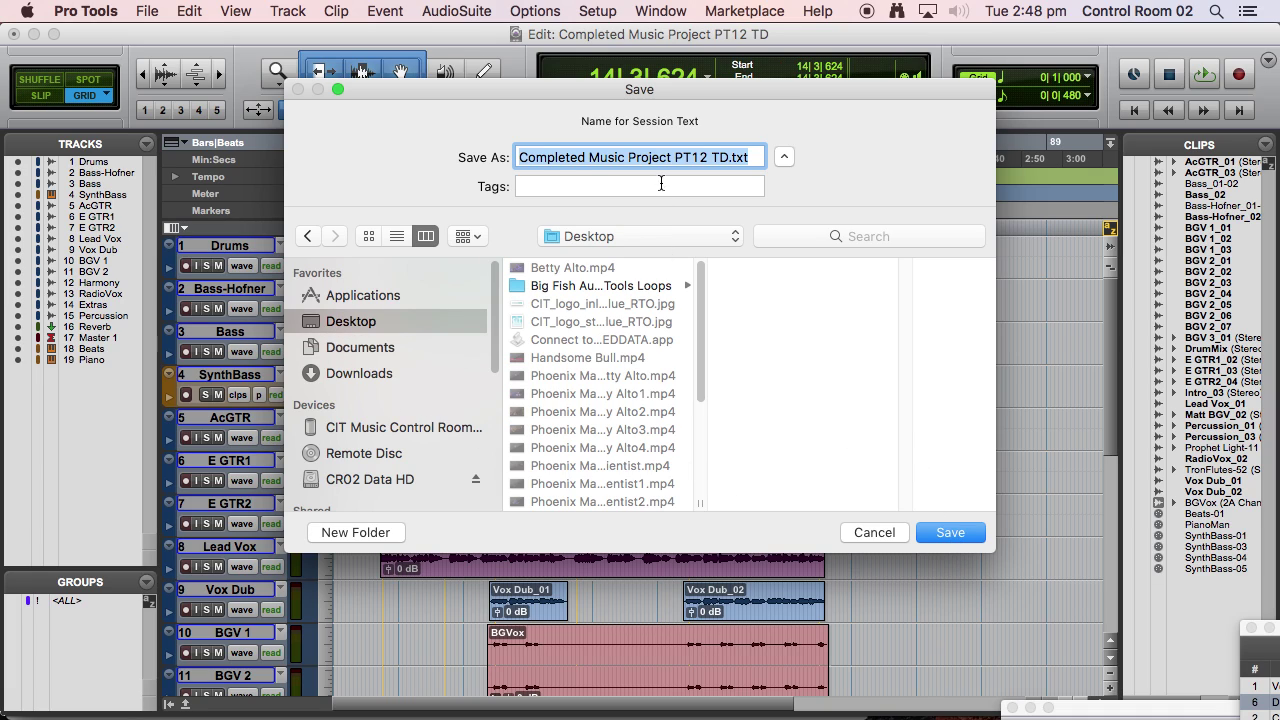
left_click(733, 157)
type("M")
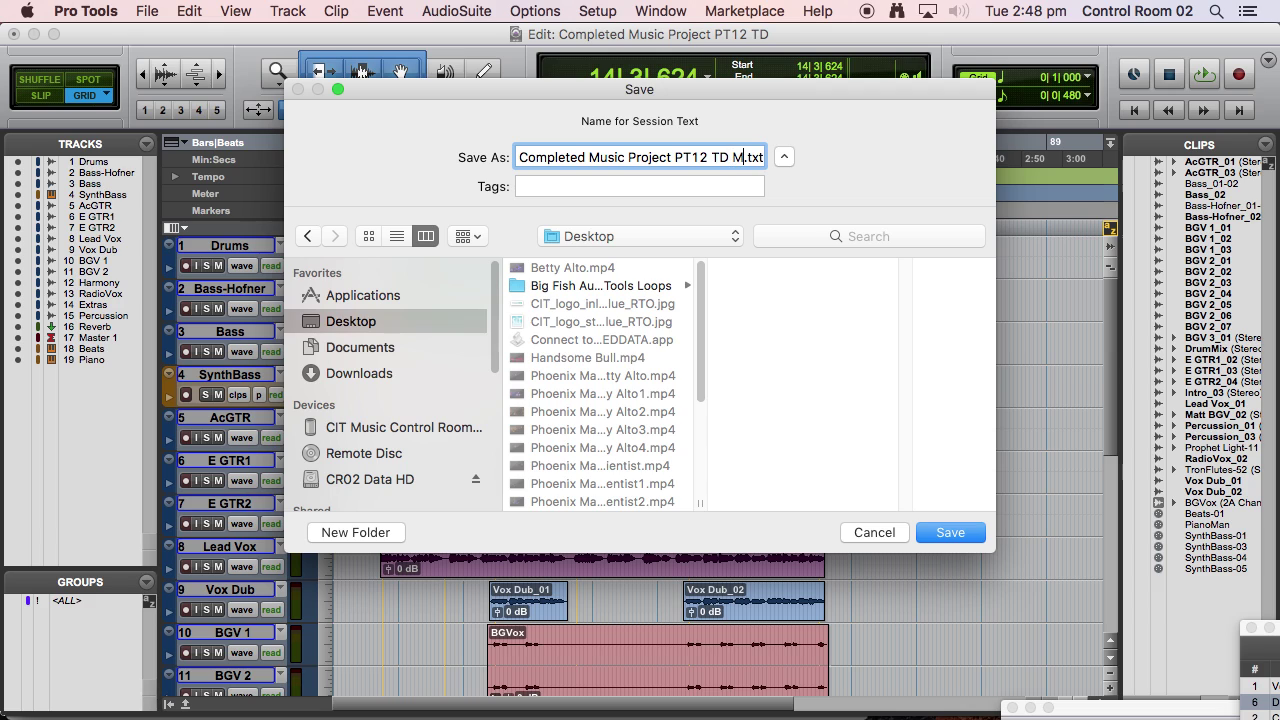
type("arkers L")
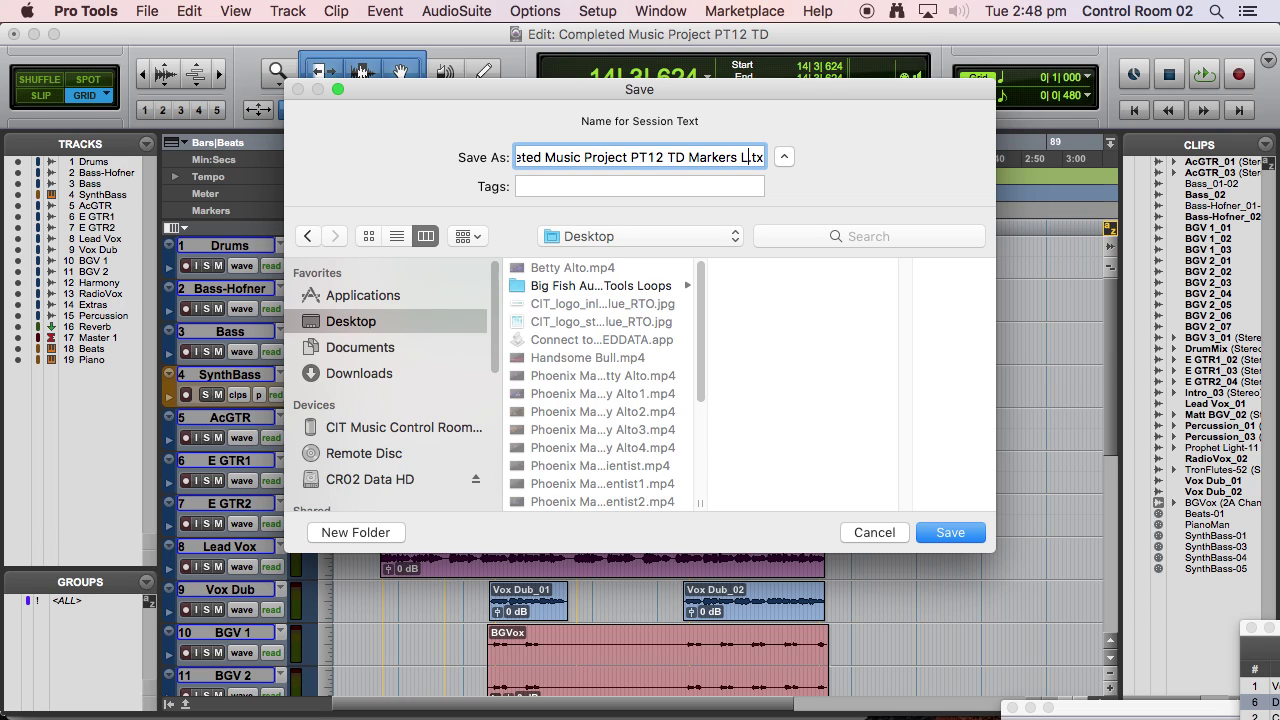
type("ist")
key("Return")
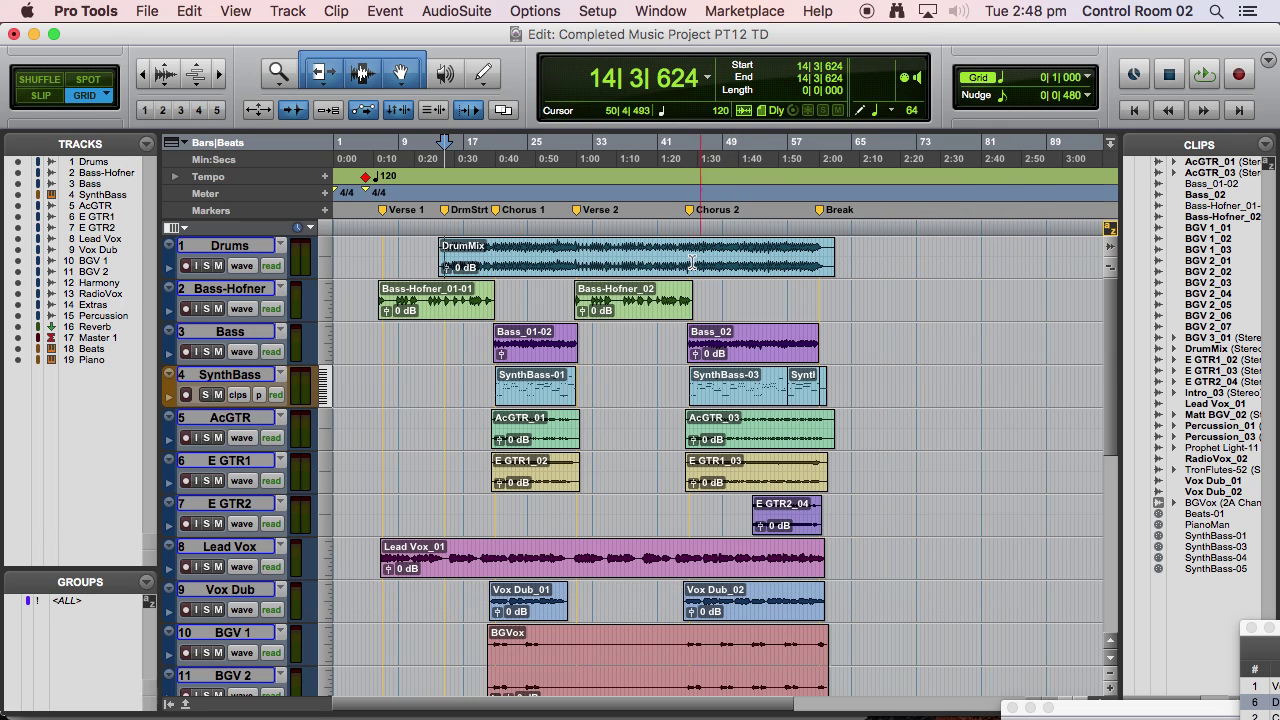
Switch to Finder, open Completed Music Project PT12 TD Markers List.txt from the Desktop, and enlarge its window so each marker fits on one line.
key("super+Tab")
key("super+Tab")
key("super+Tab")
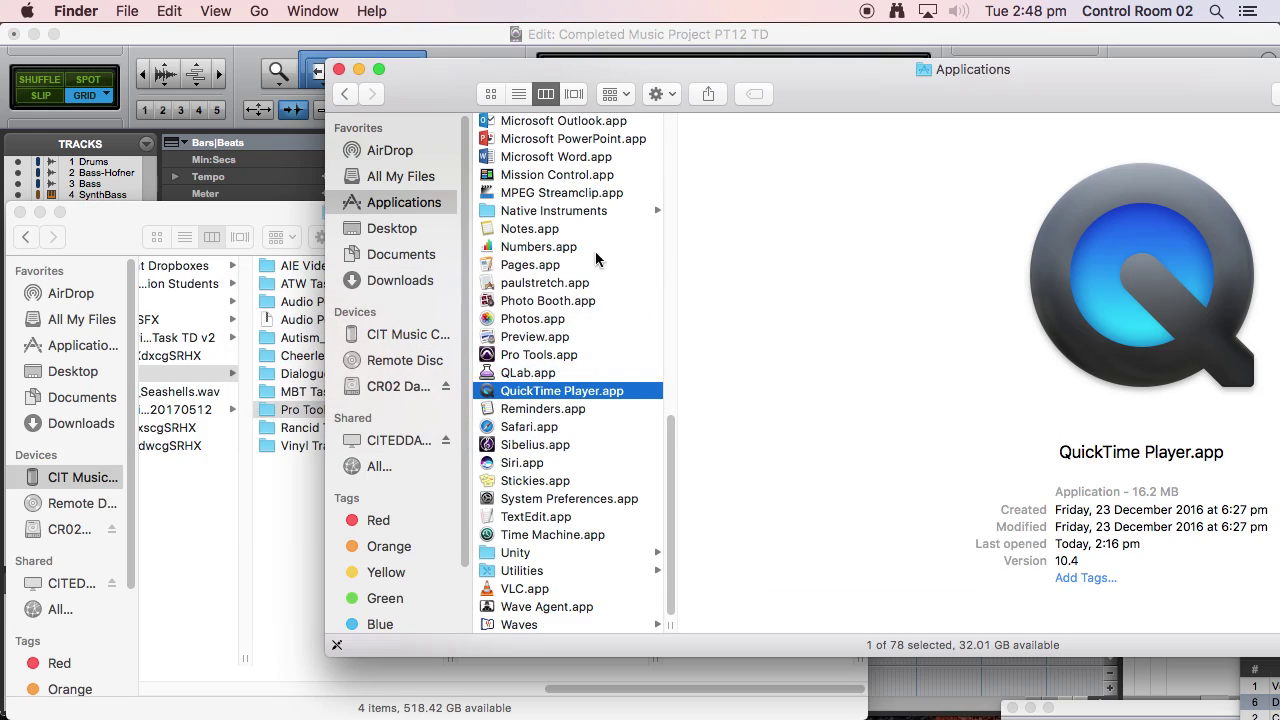
left_click(454, 224)
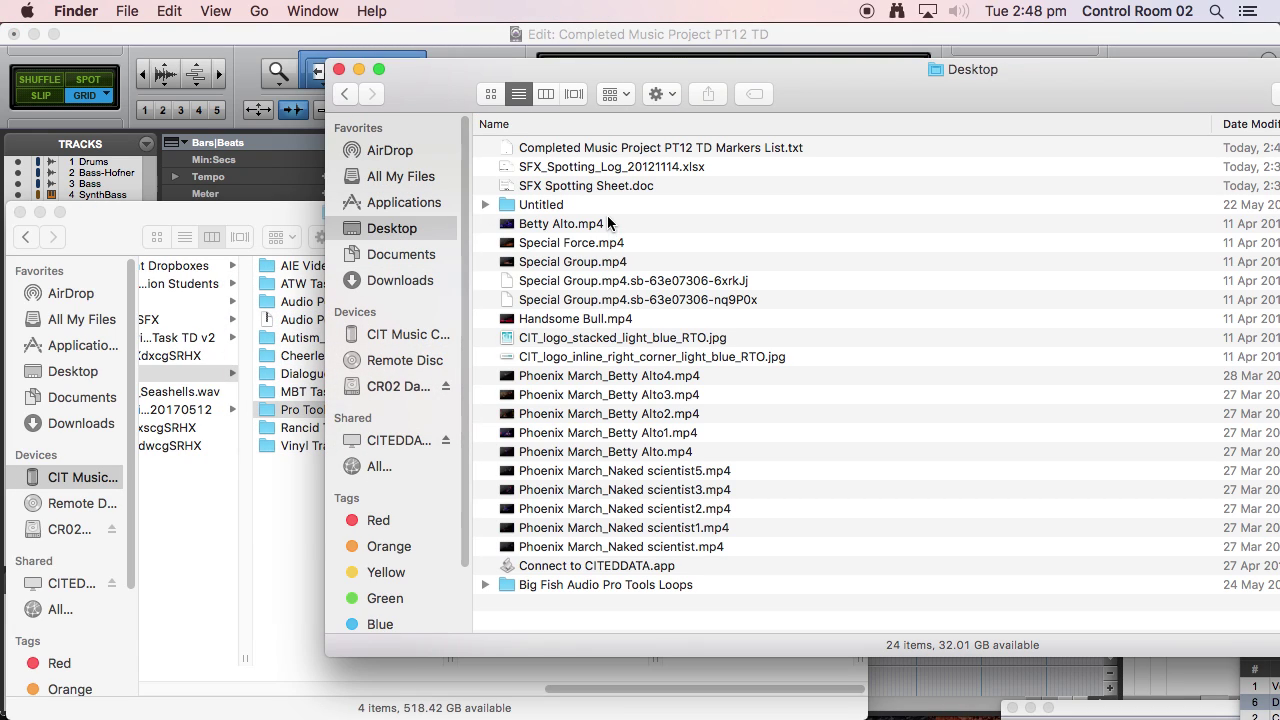
left_click(503, 148)
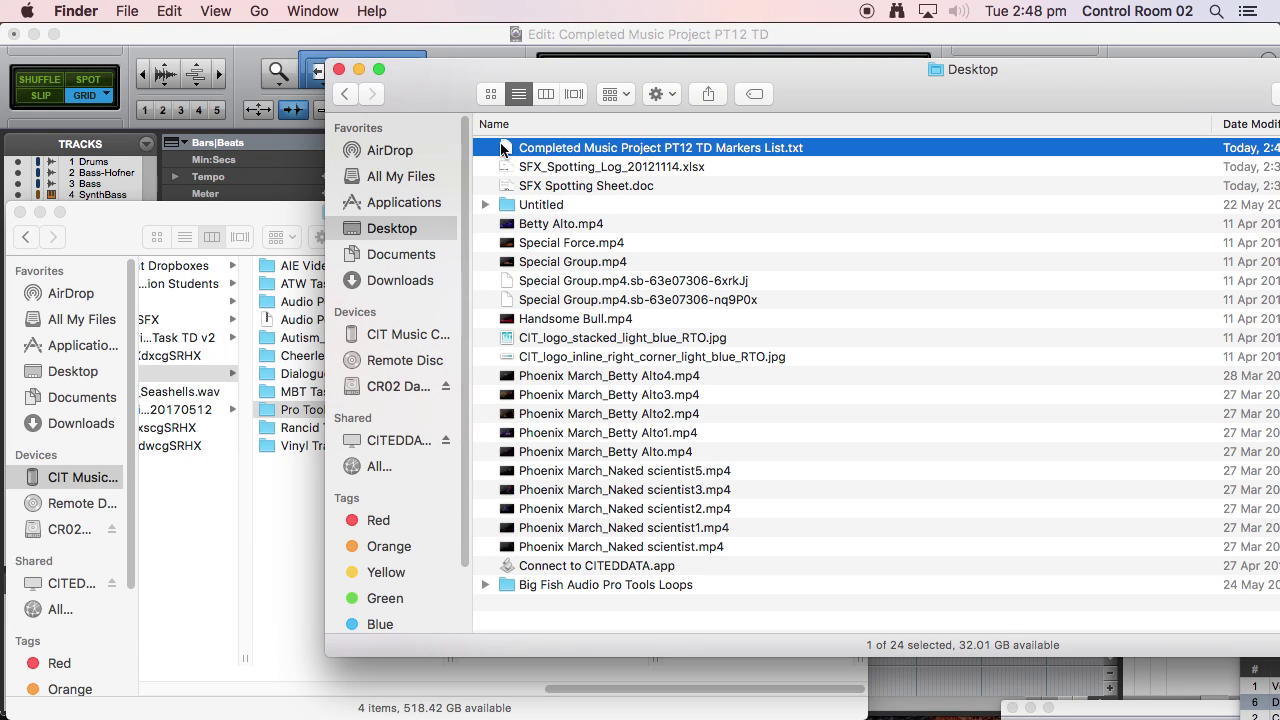
double_click(503, 148)
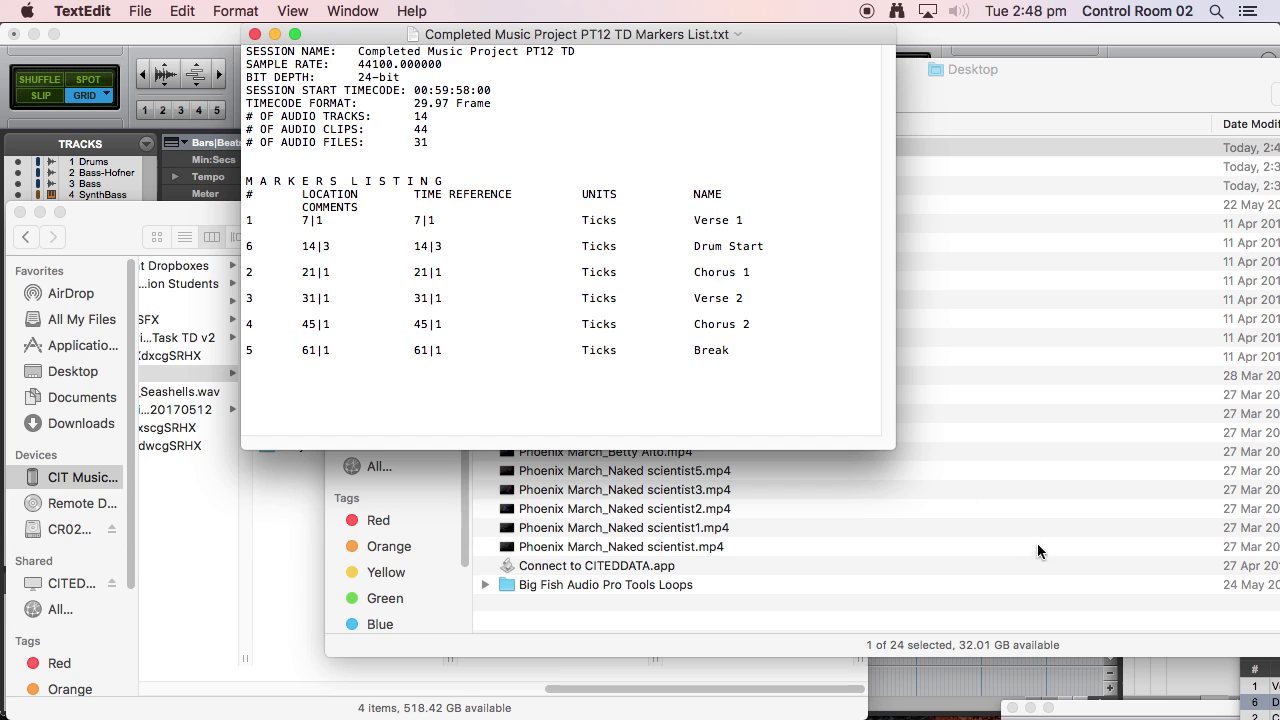
left_click_drag(888, 438, 1143, 706)
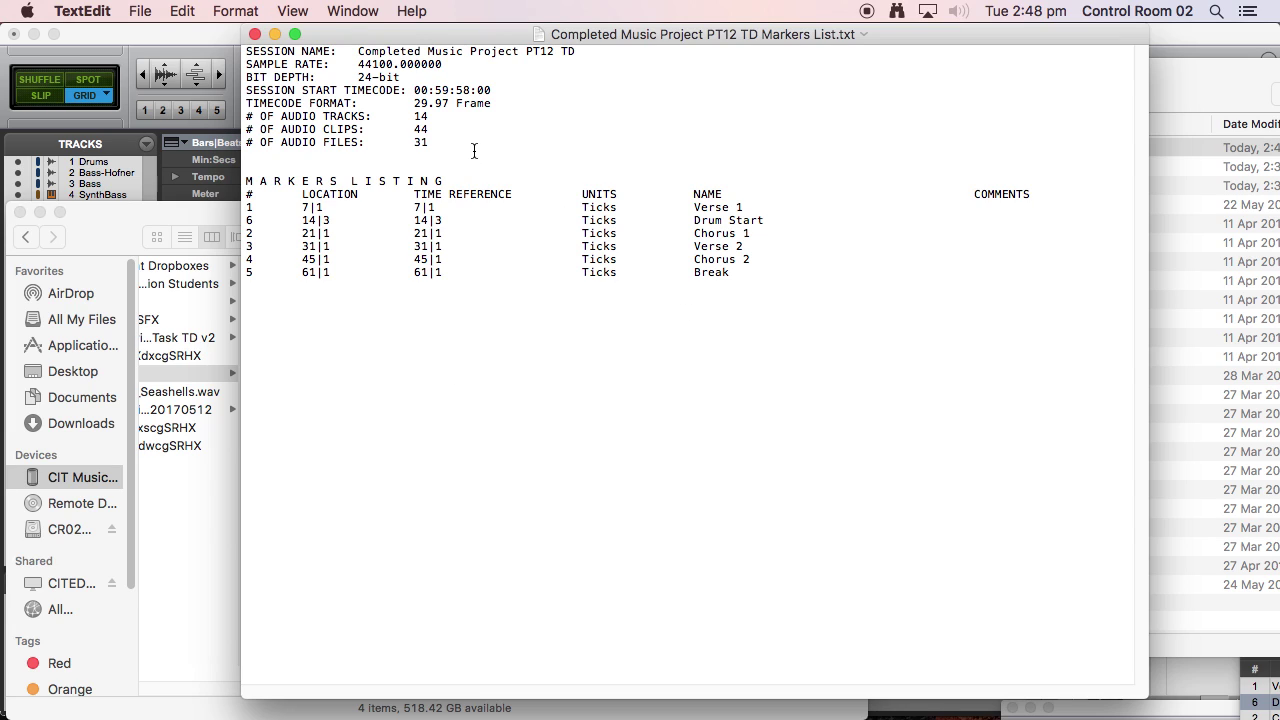
Examine the session header lines and the markers listing's location, units, name and comments columns in the exported text.
left_click_drag(474, 150, 237, 49)
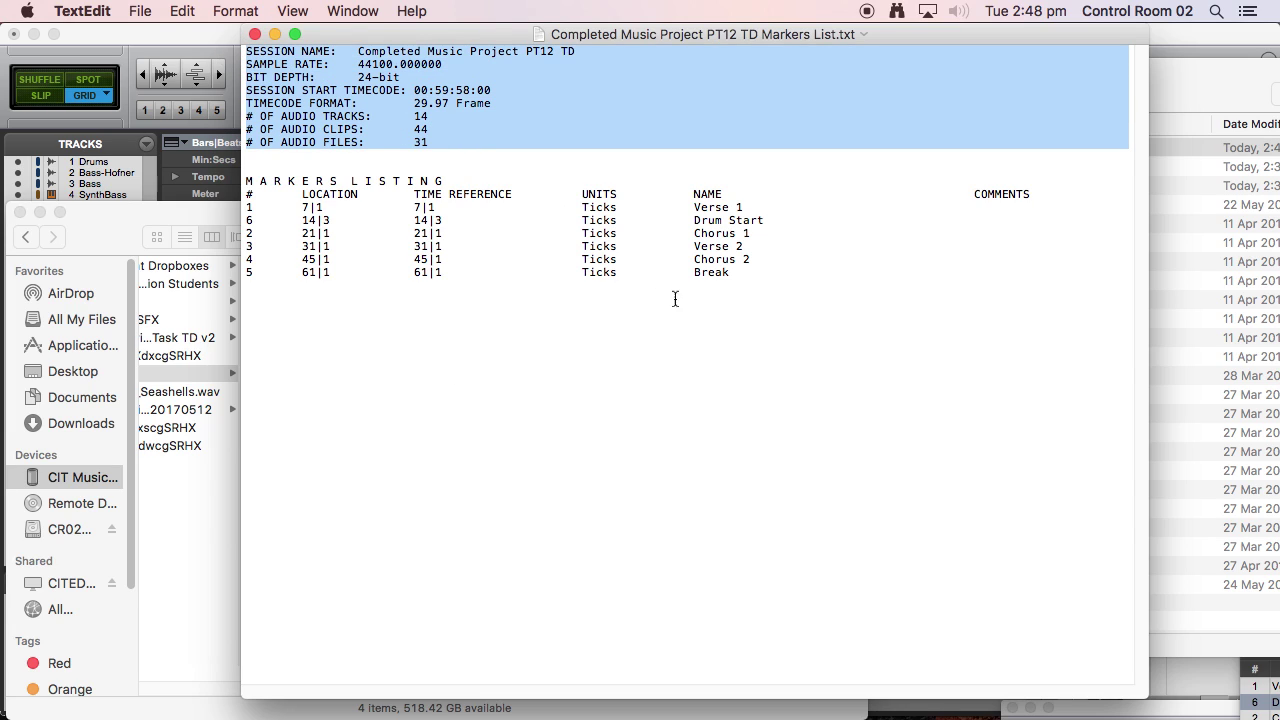
left_click(565, 109)
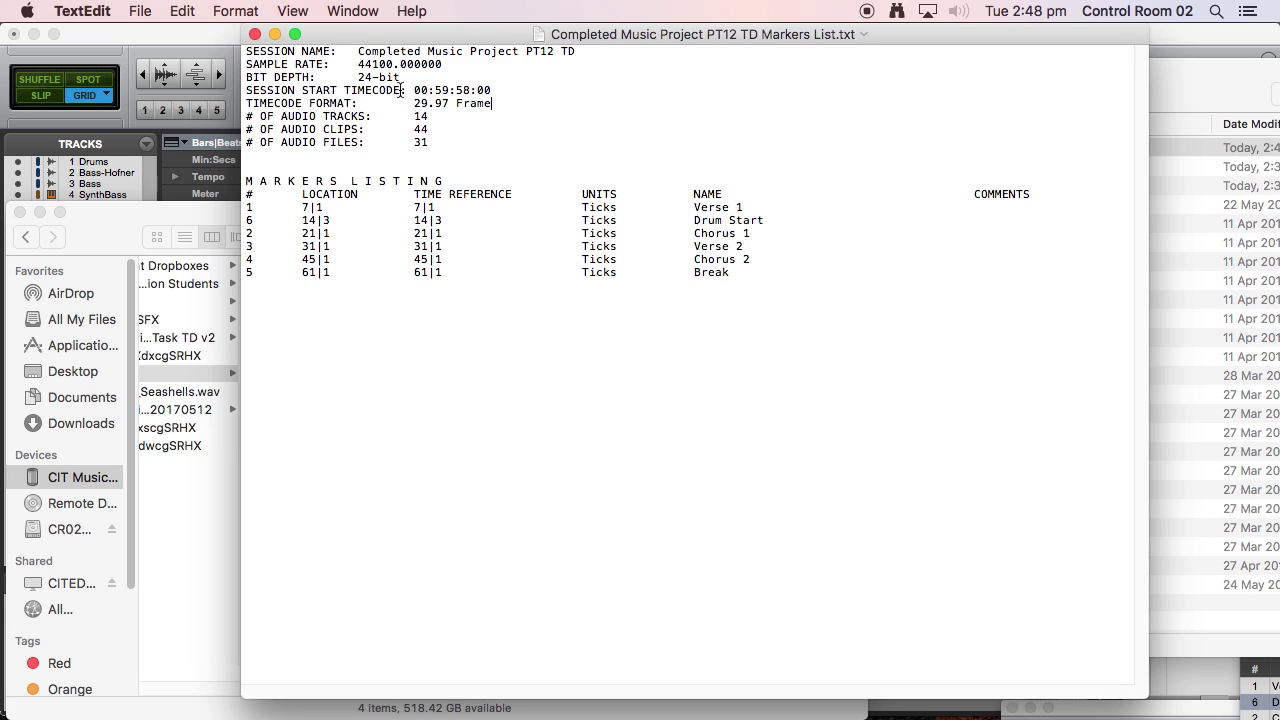
left_click_drag(402, 90, 503, 103)
left_click(491, 133)
left_click_drag(488, 178, 214, 177)
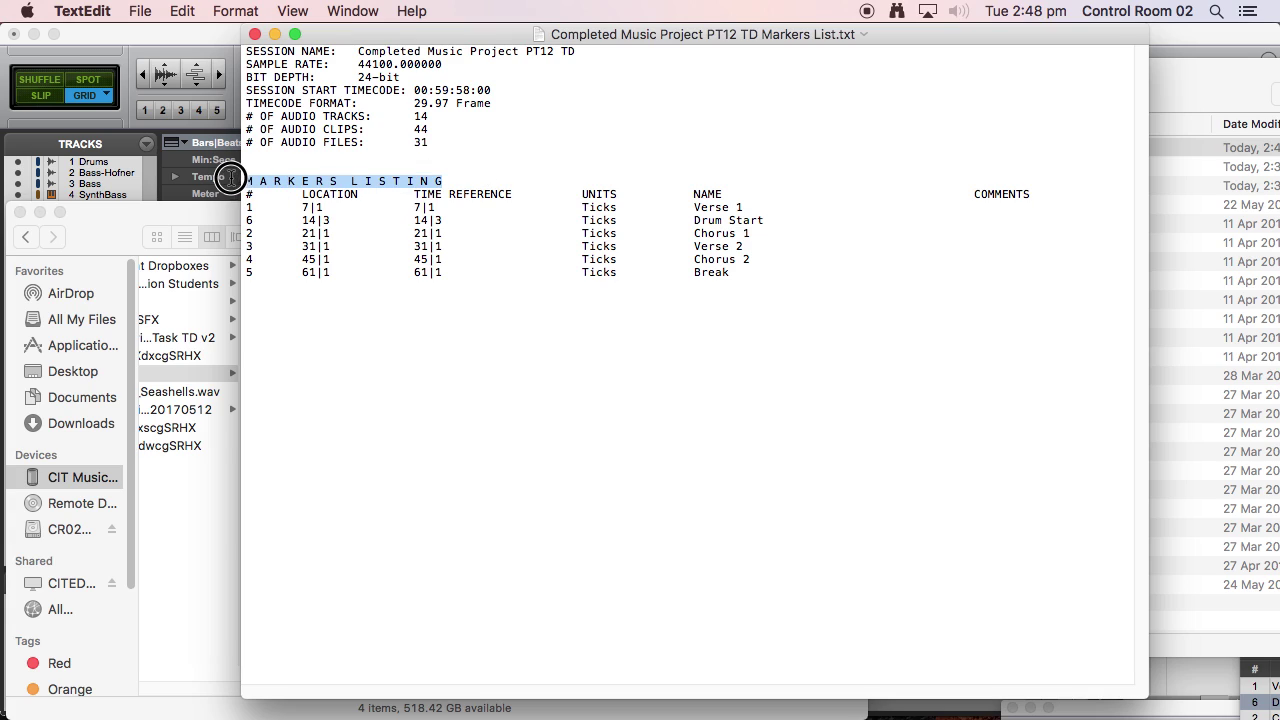
left_click_drag(338, 207, 302, 205)
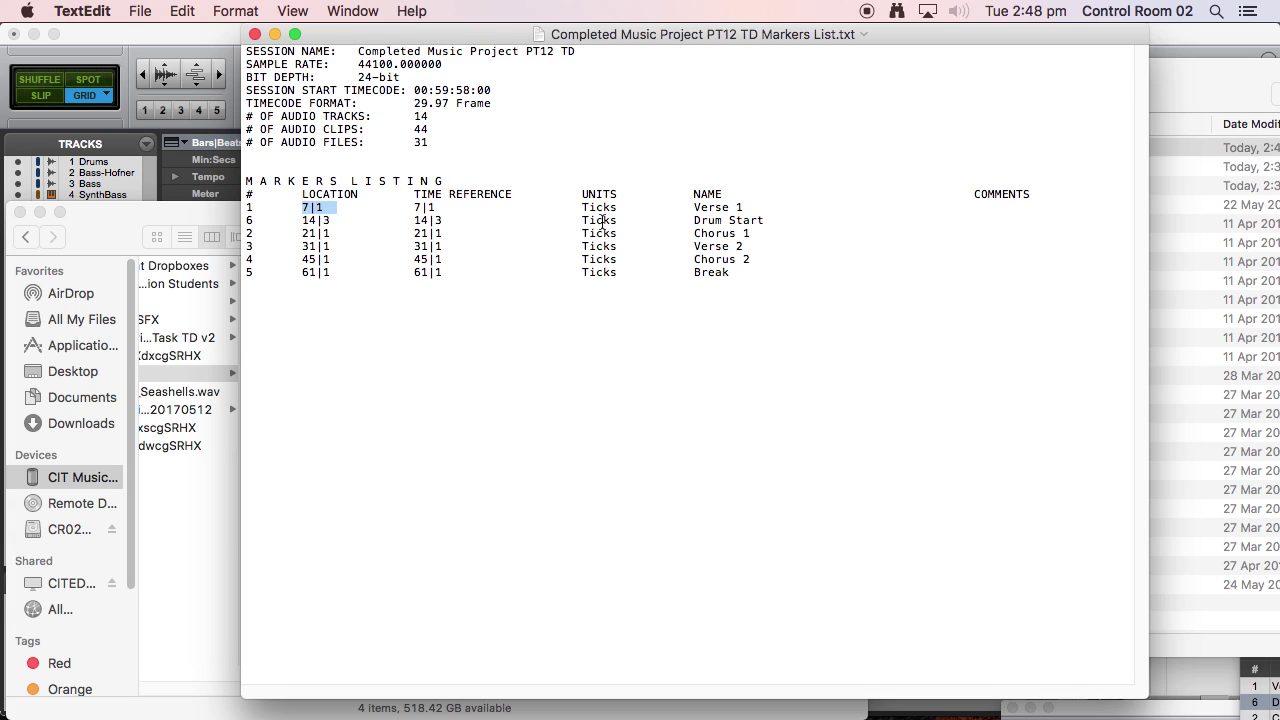
left_click(586, 212)
left_click_drag(777, 203, 692, 205)
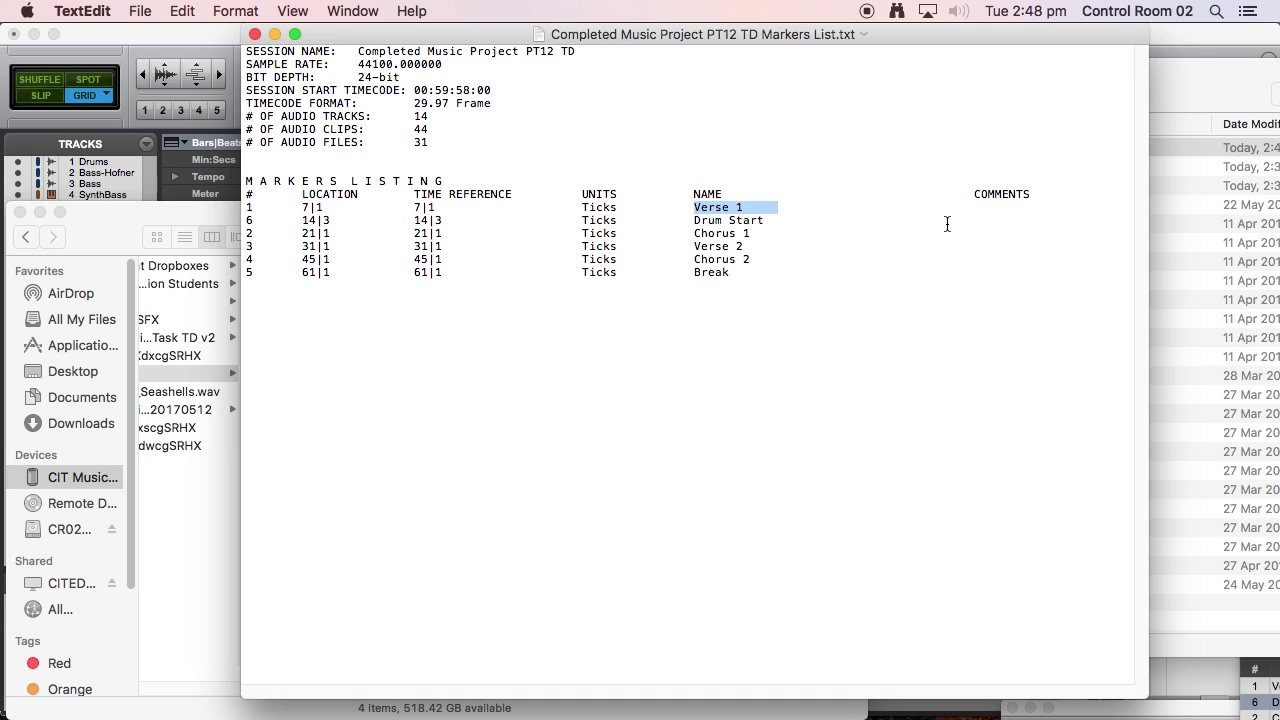
mouse_move(1023, 217)
left_mouse_down()
mouse_move(1011, 206)
mouse_move(1040, 208)
left_mouse_up()
left_click(997, 201)
left_click(1022, 215)
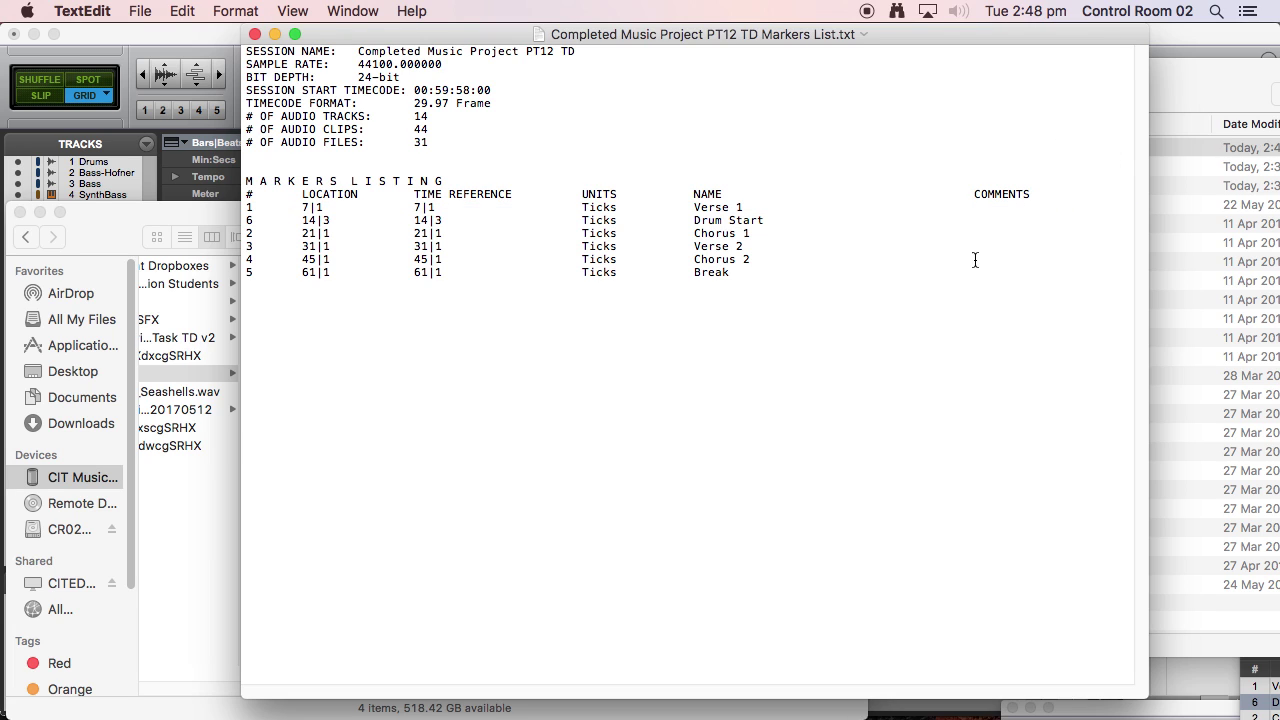
Switch to Pro Tools to inspect the Drum Start marker's comments field without editing it, and return to the exported list in TextEdit.
key("super+Tab")
key("super+Tab")
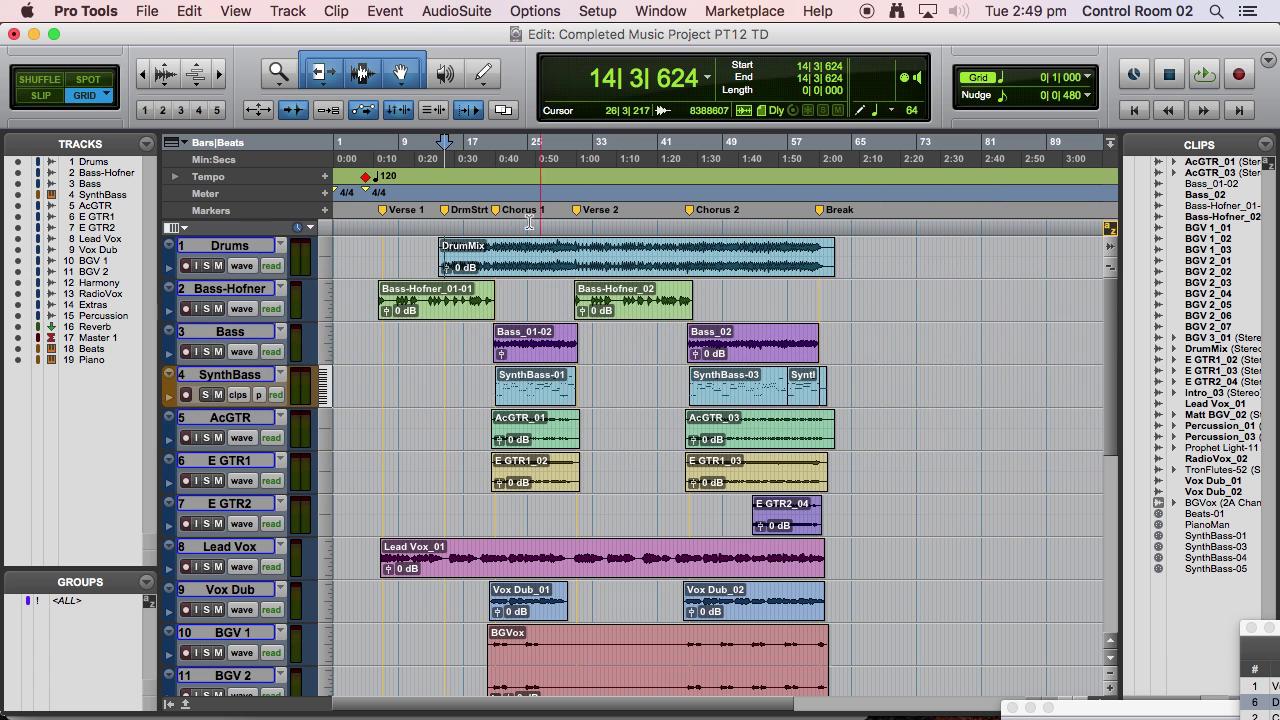
left_click(445, 208)
double_click(445, 208)
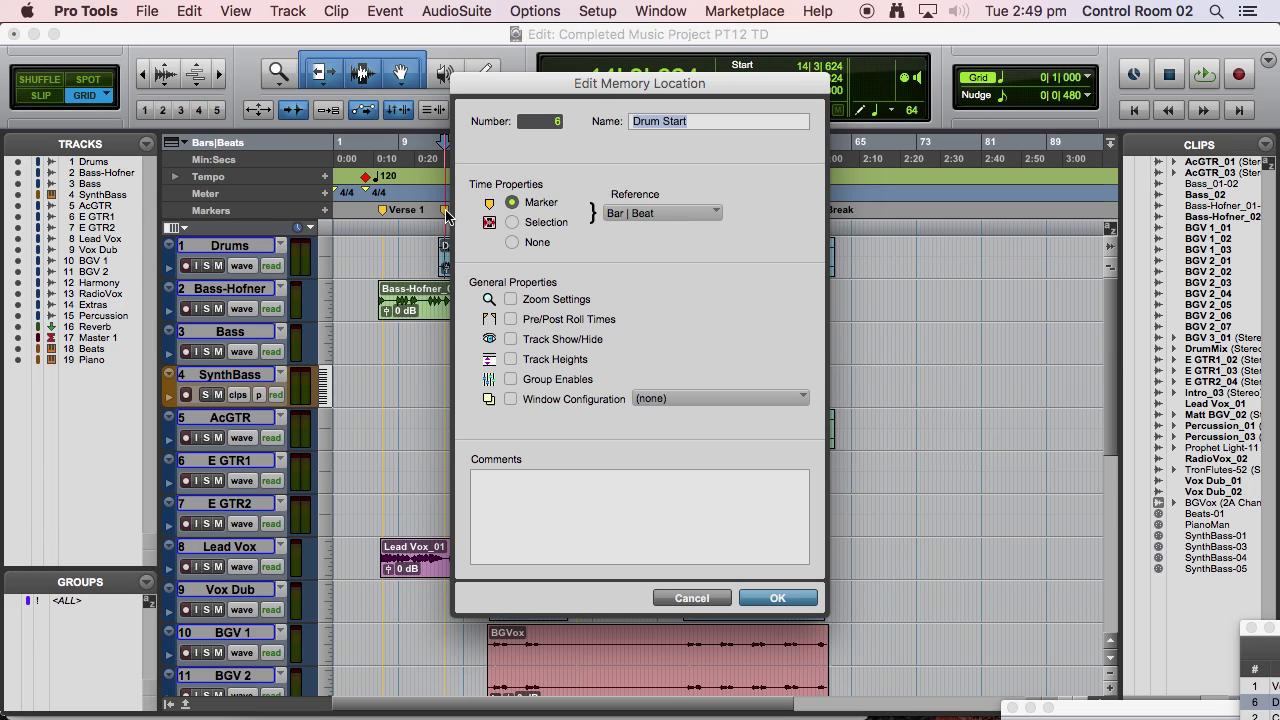
left_click(551, 489)
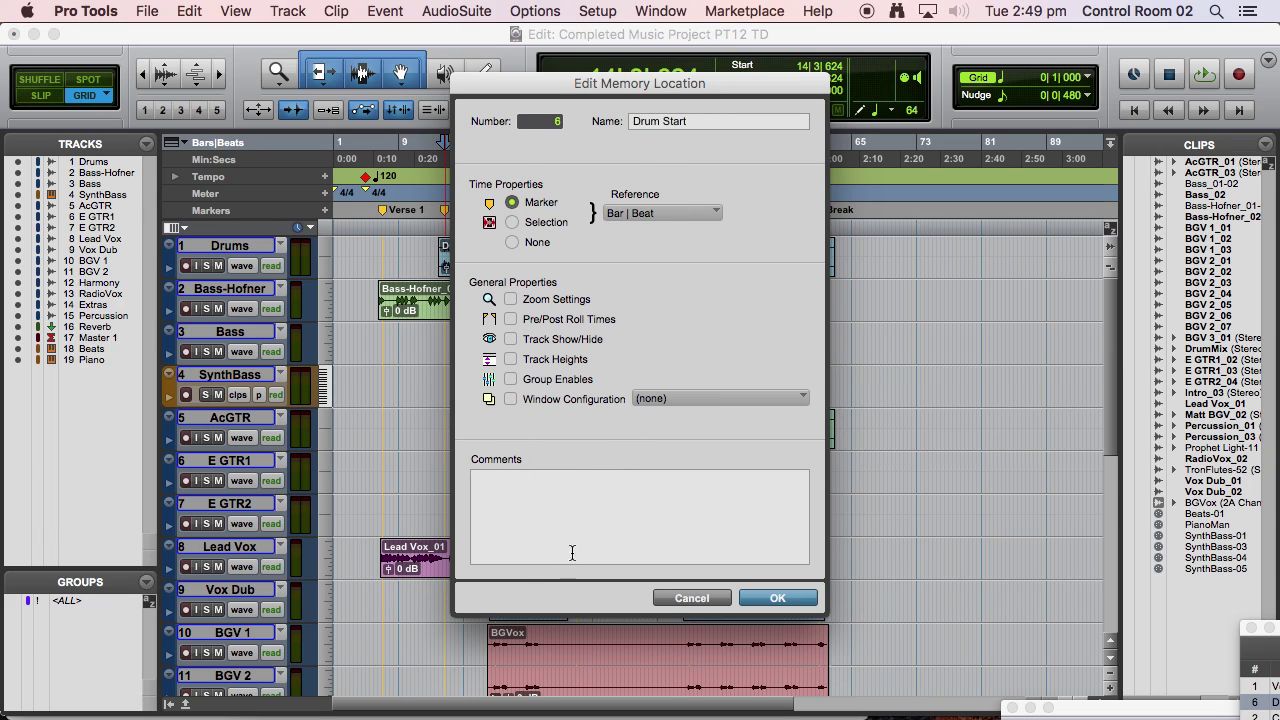
left_click(698, 598)
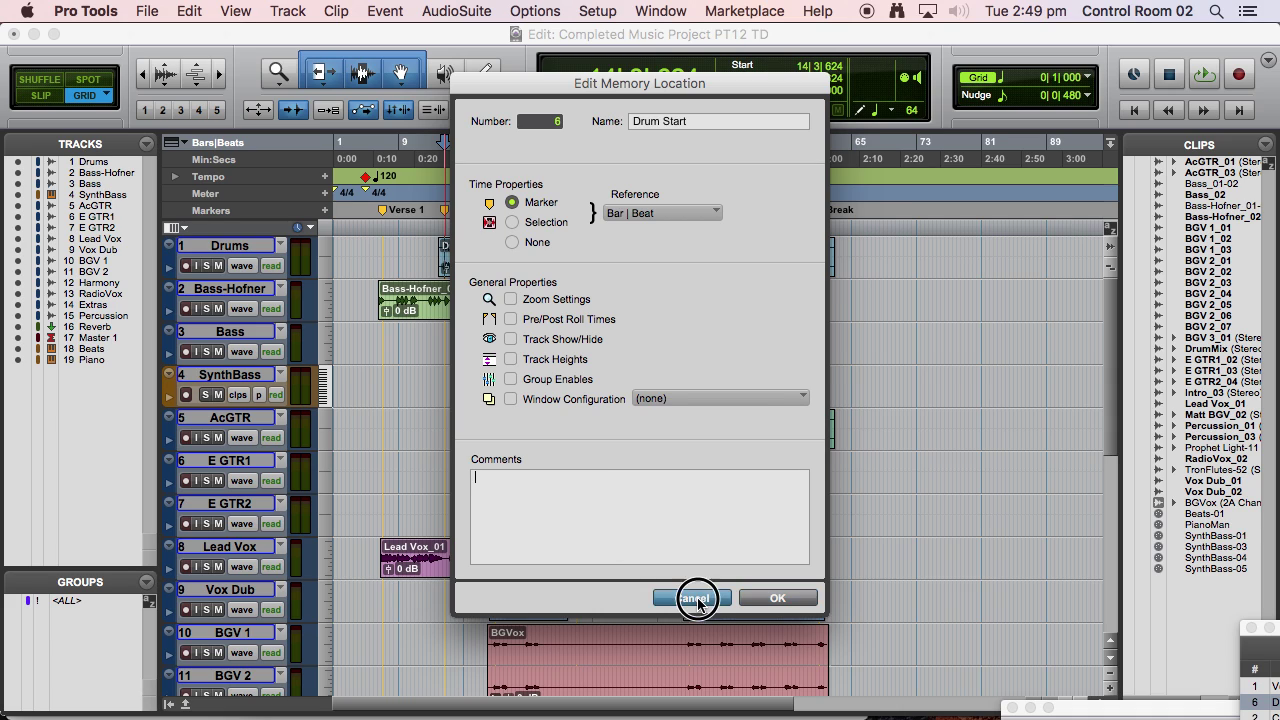
key("super+Tab")
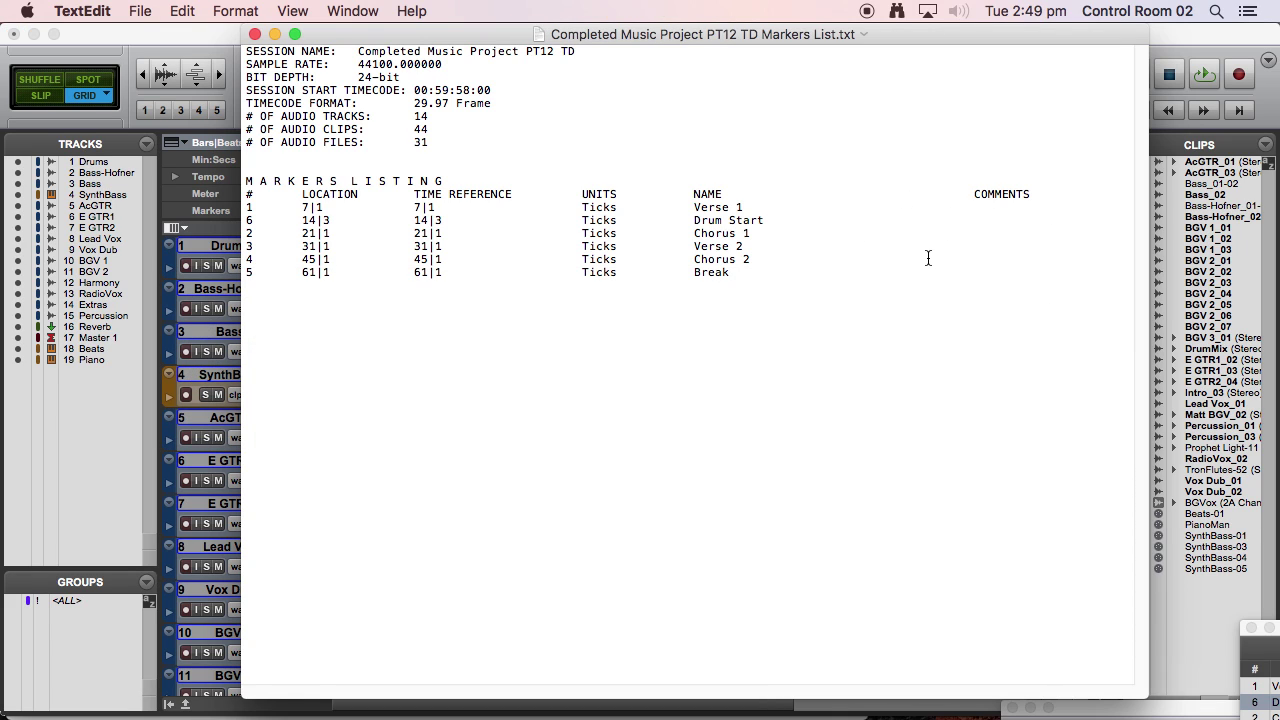
Switch to Pro Tools and add the comment "Slow fade in for this." to the Drum Start marker.
key("super+Tab")
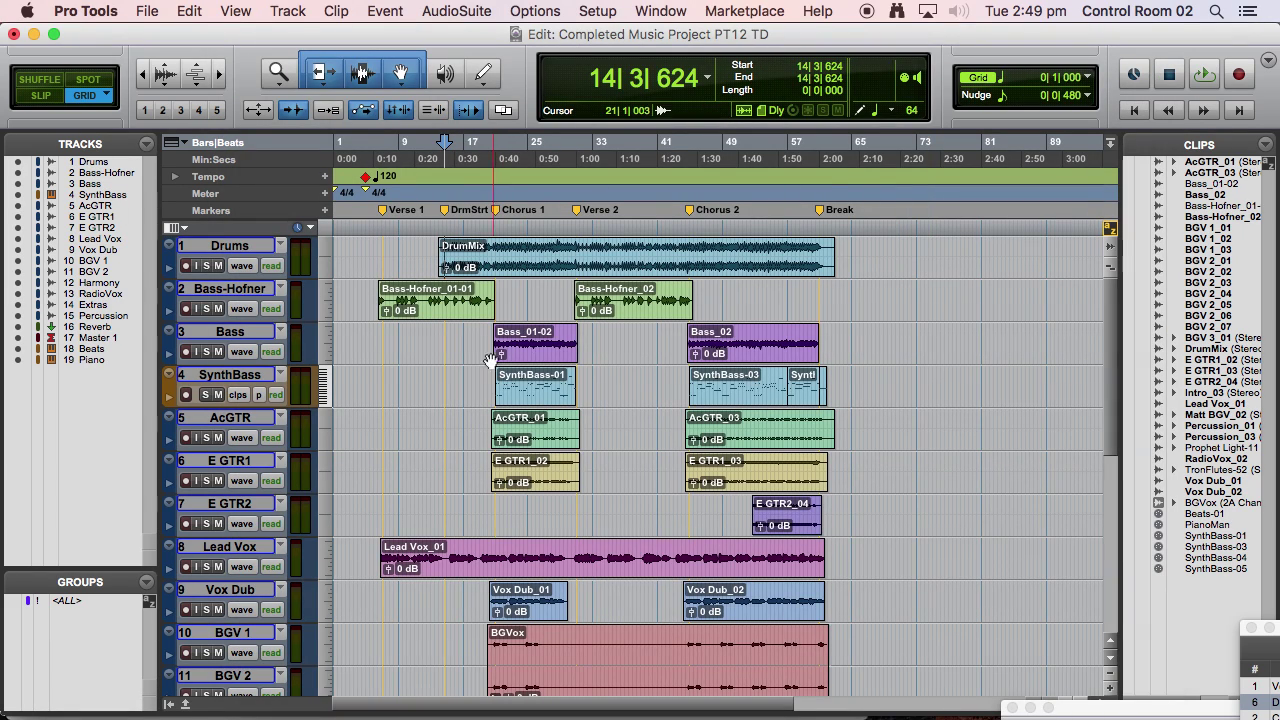
left_click(446, 212)
double_click(447, 214)
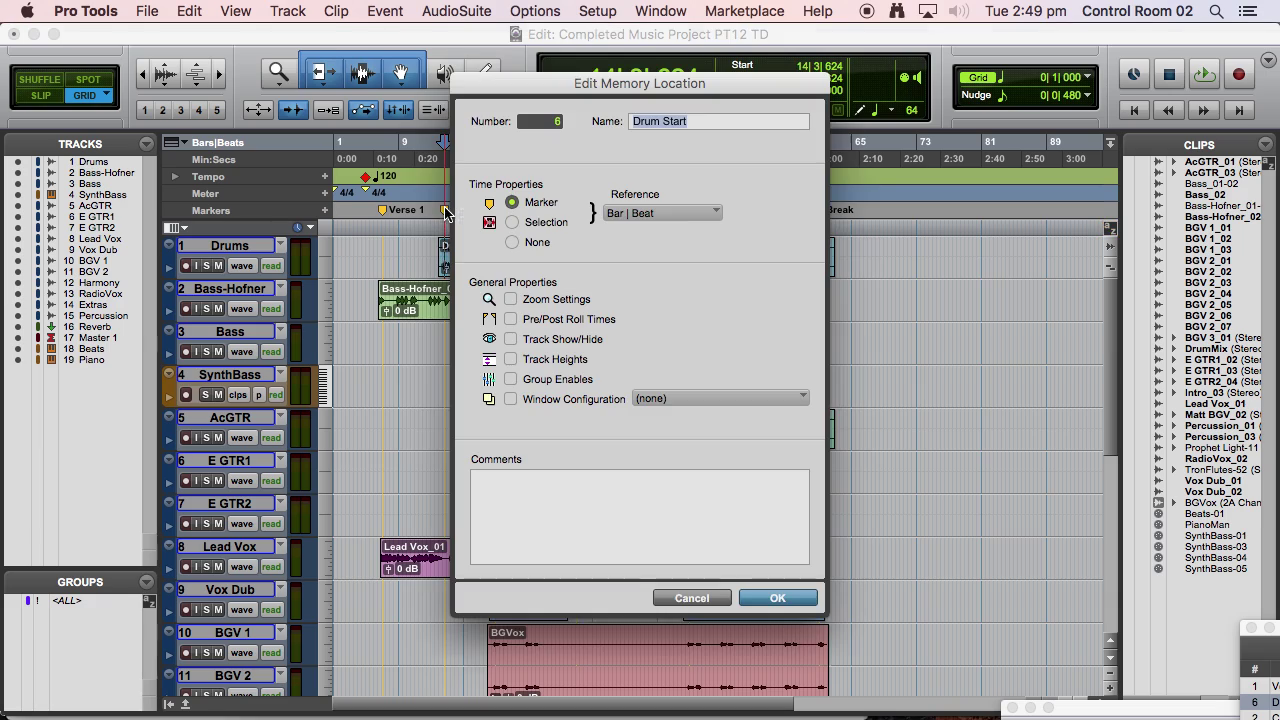
left_click(606, 528)
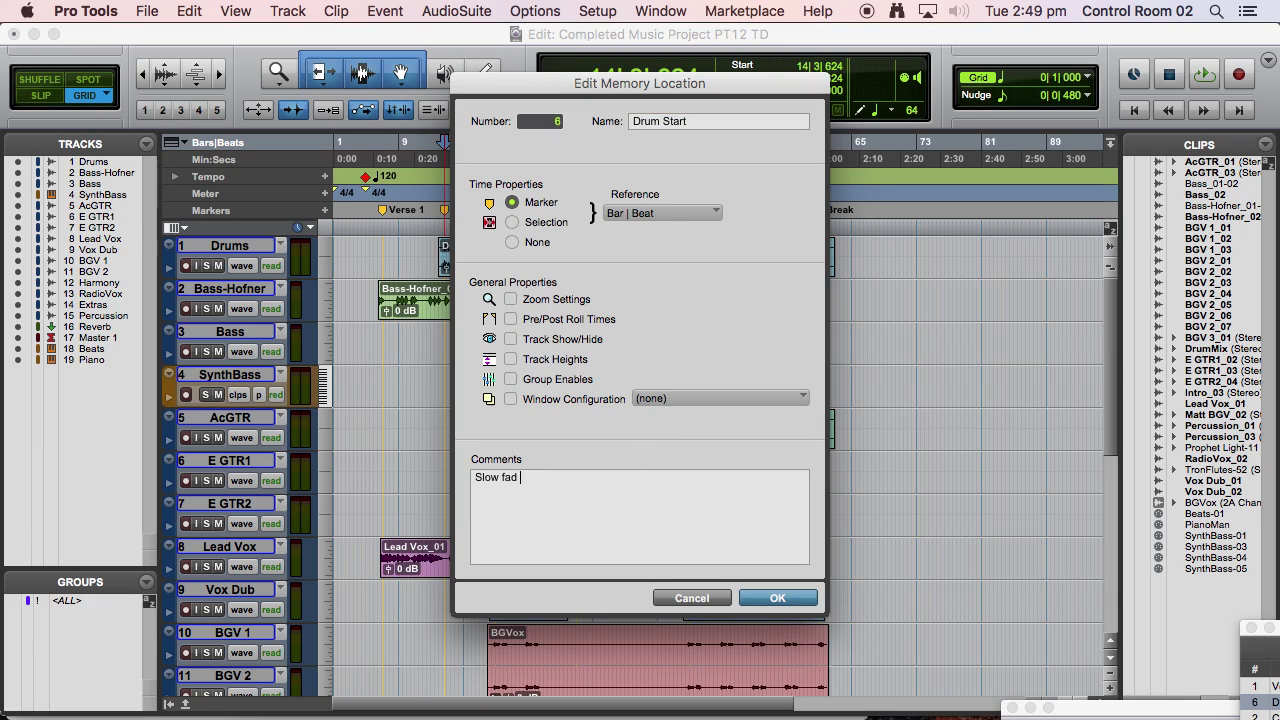
type("Slow fade in f")
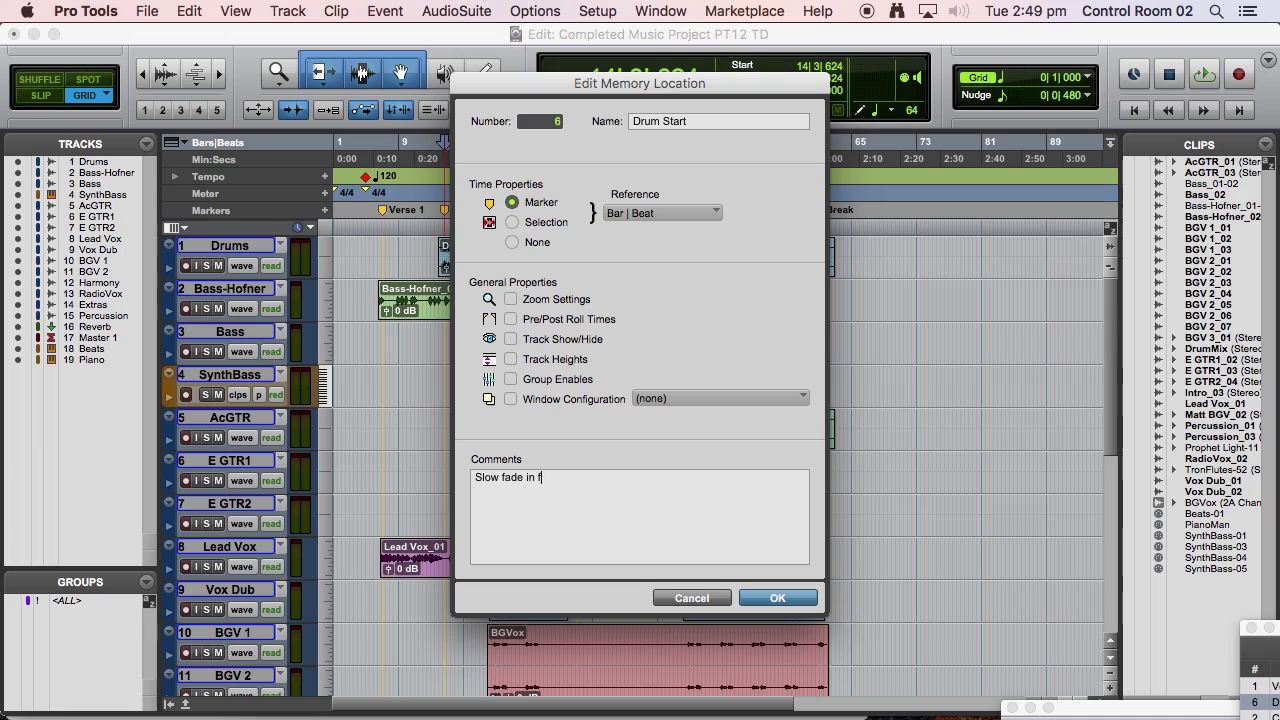
type("or this.")
left_click(775, 598)
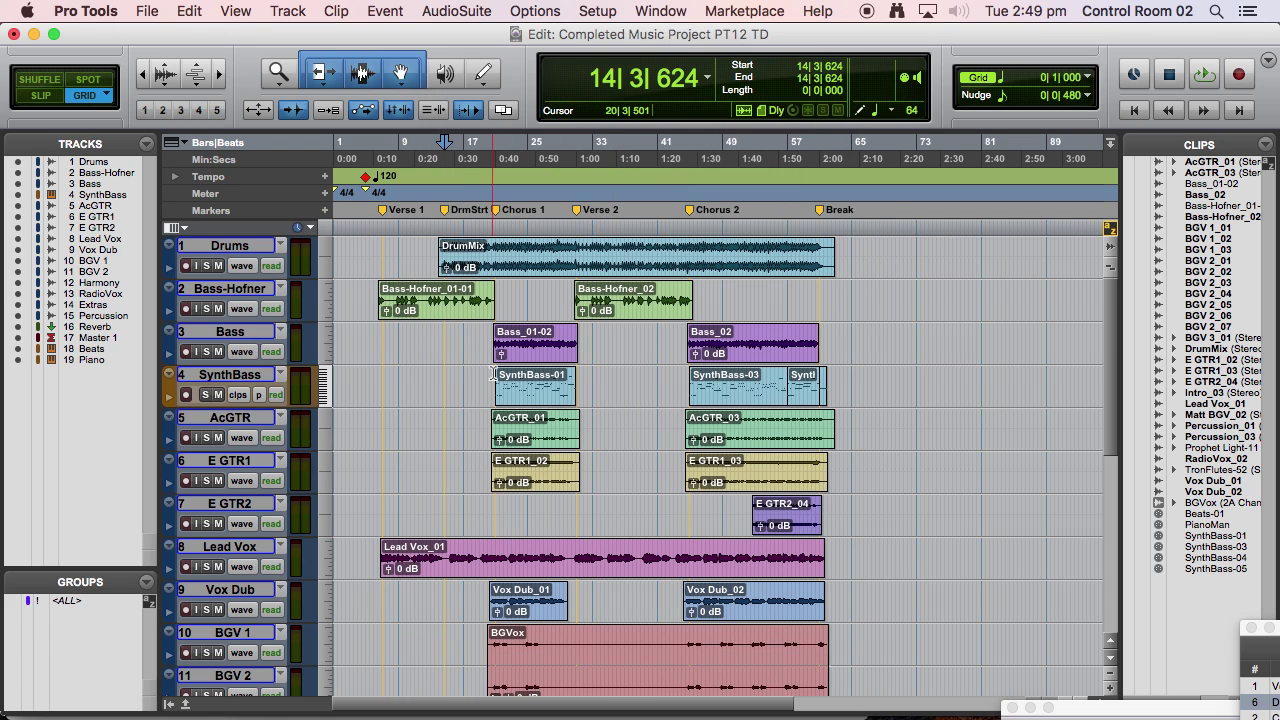
Enlarge the track heights and fade in the start of the DrumMix clip over 13|2|000 to 21|1|000, using Standard shape and Equal Gain slope.
key("super+bracketright")
key("super+bracketright")
key("super+bracketright")
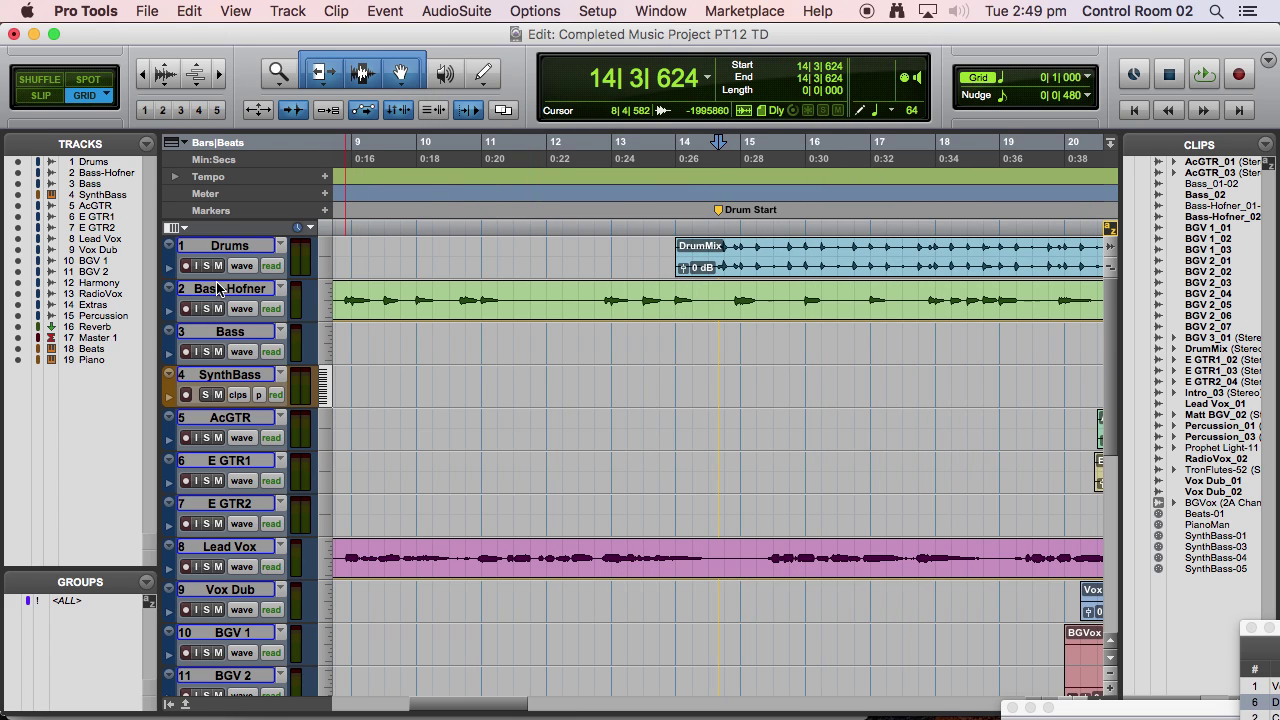
key("ctrl+alt+Up")
key("ctrl+alt+Up")
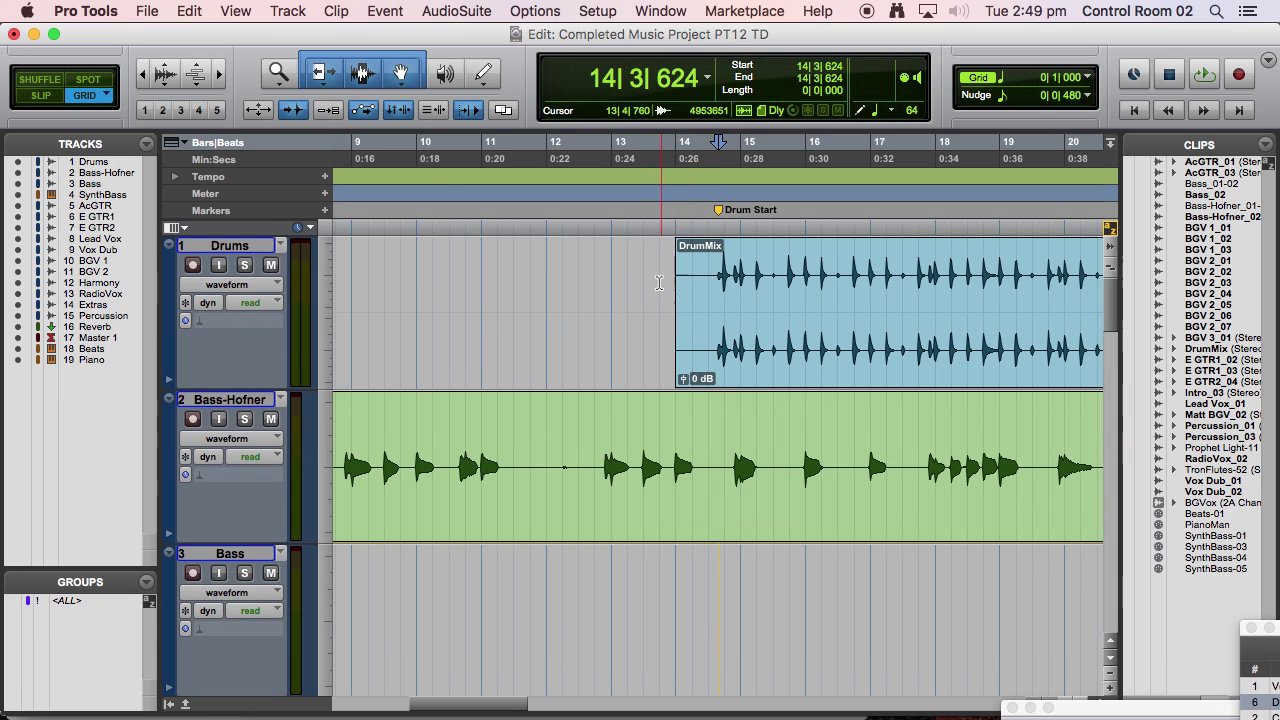
left_click_drag(686, 262, 873, 285)
key("ctrl+bracketleft")
key("ctrl+bracketleft")
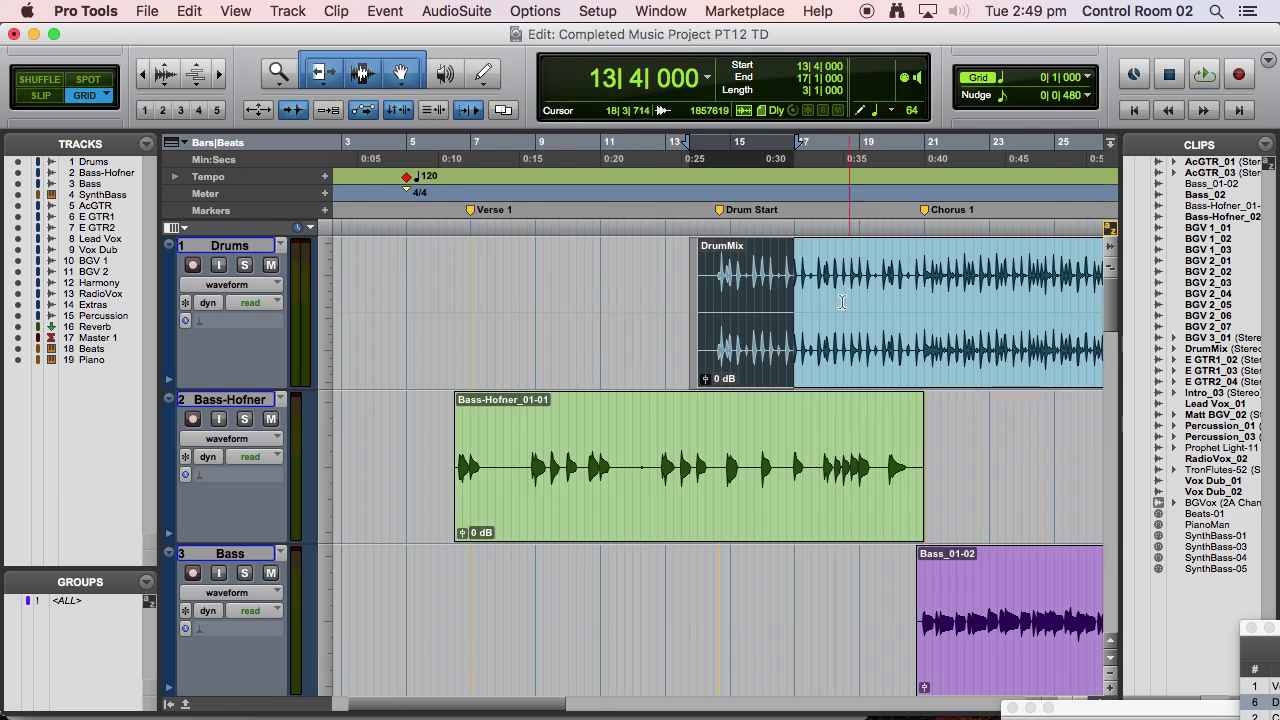
left_click_drag(533, 279, 657, 272)
key("super+f")
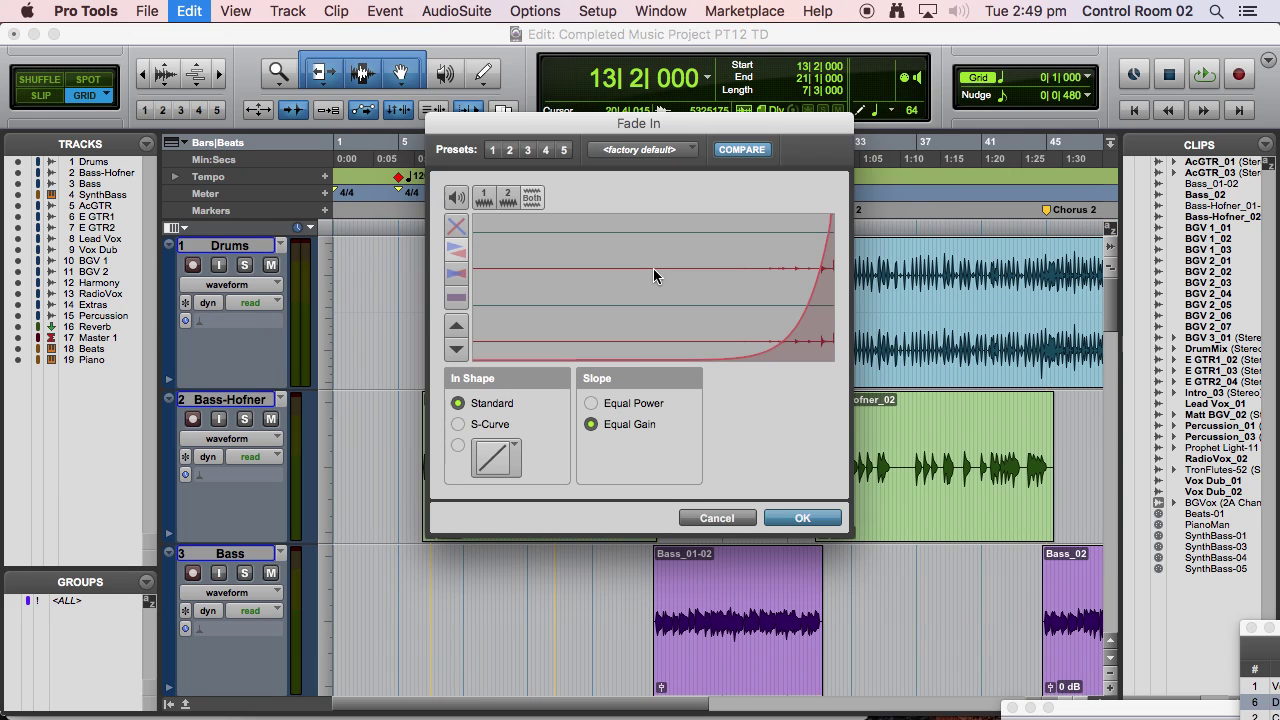
left_click(633, 405)
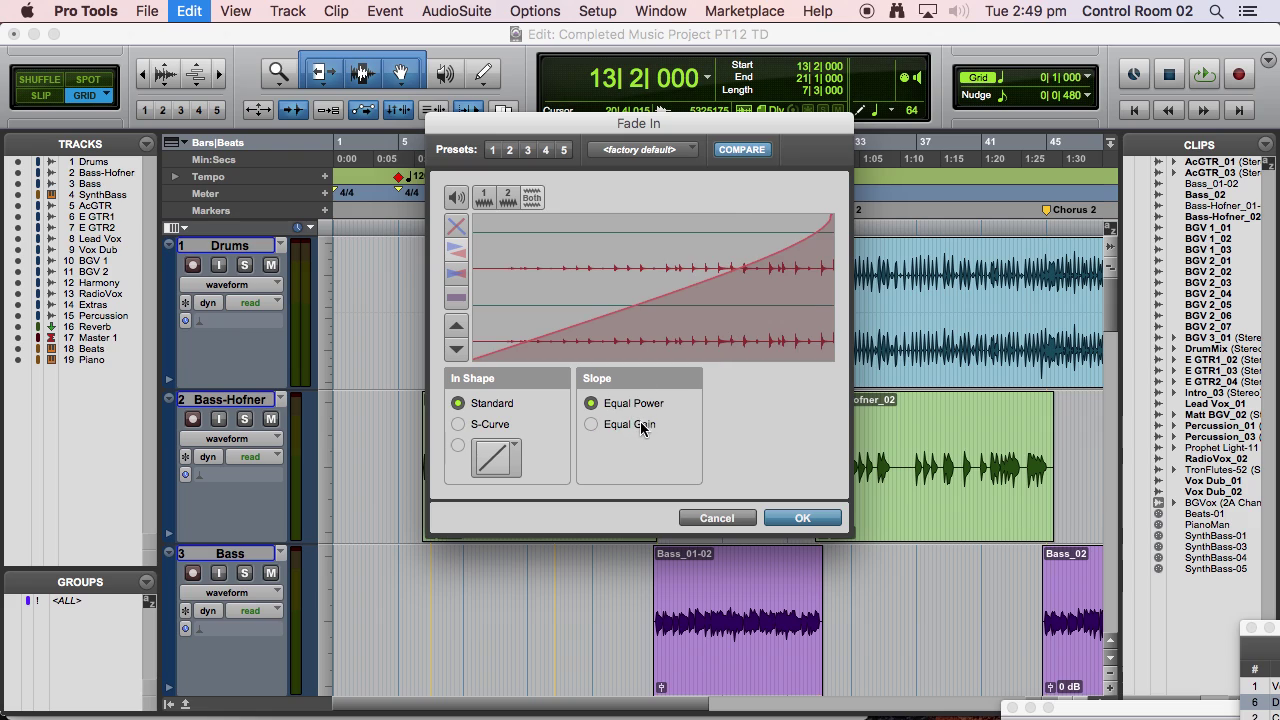
left_click(636, 427)
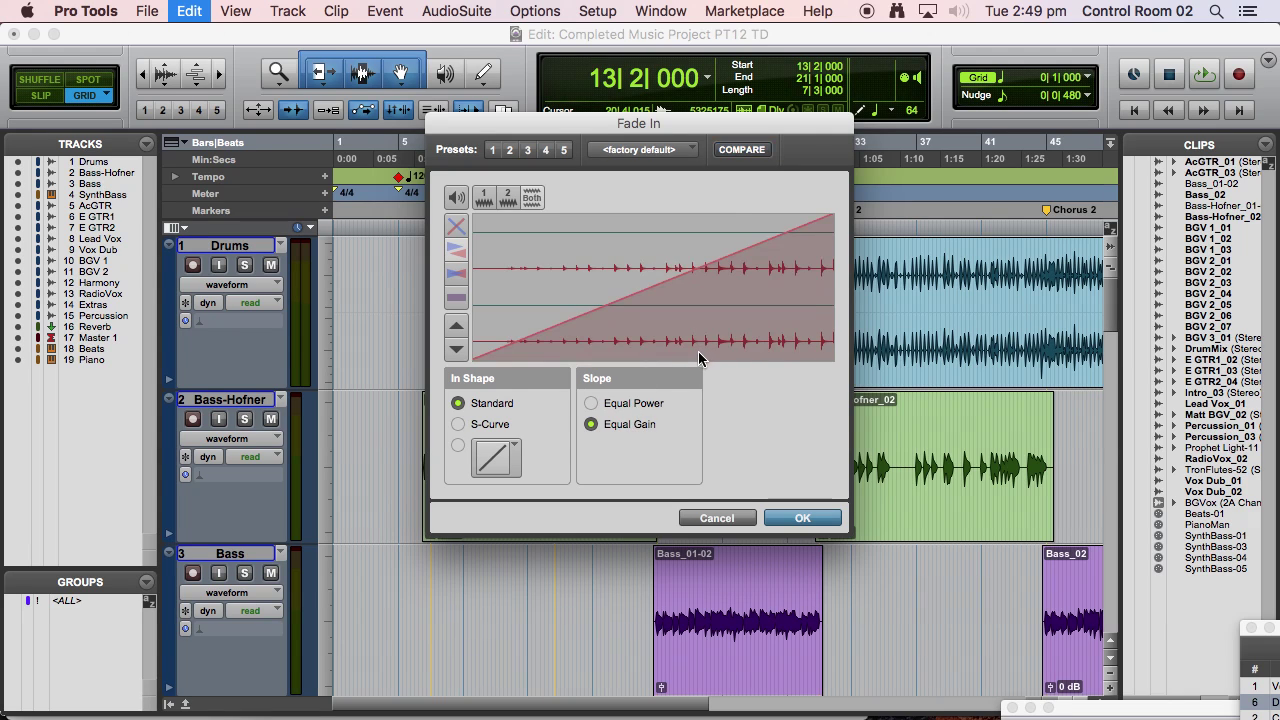
left_click(802, 518)
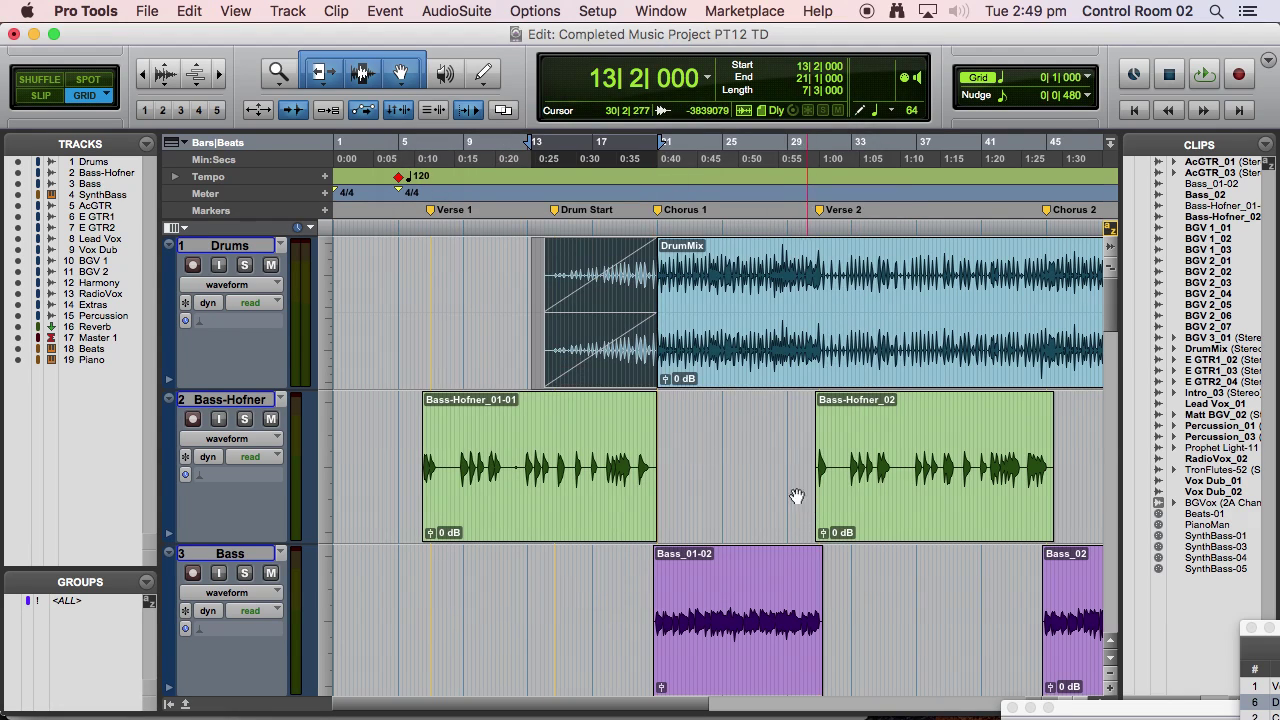
Clear the selection over the drum fade and place the edit cursor at 13|3|000, just before the DrumMix clip.
left_click(523, 268)
left_click_drag(523, 268, 676, 282)
left_click(532, 258)
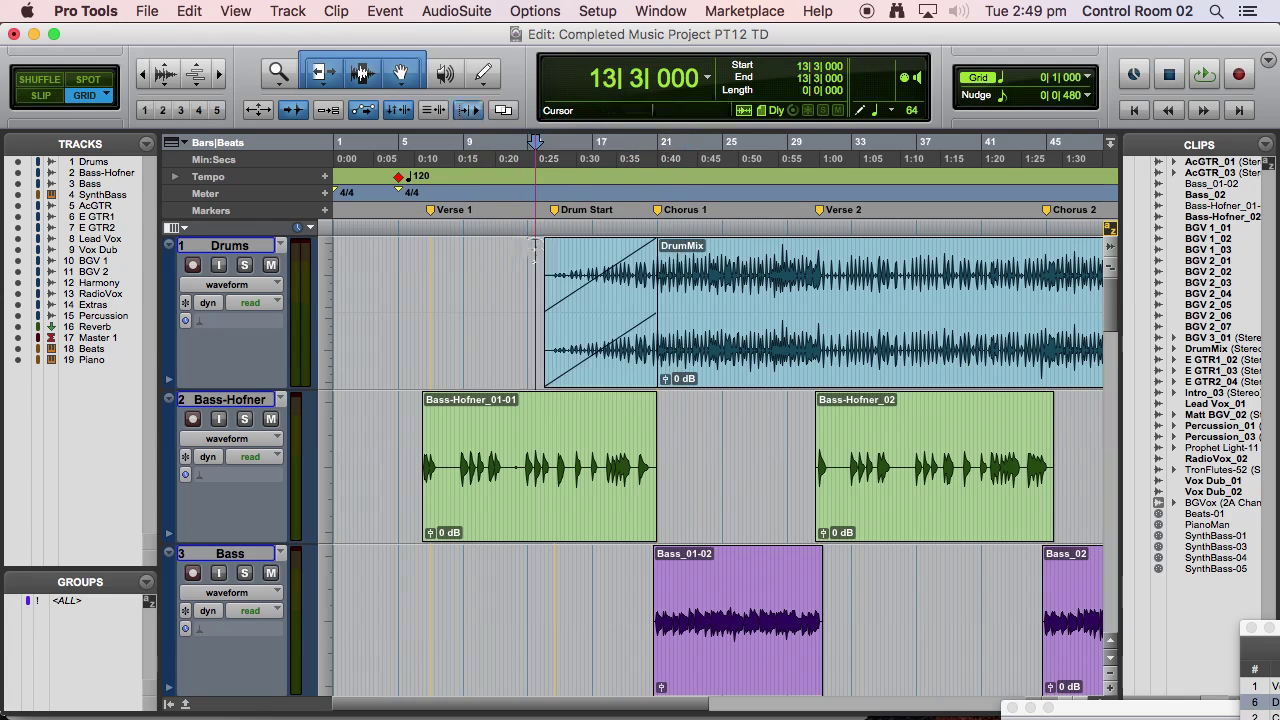
Play back the drum fade-in from 13|3|000, stop playback, and place the edit cursor at 10|4|000 on the Drums track.
key("space")
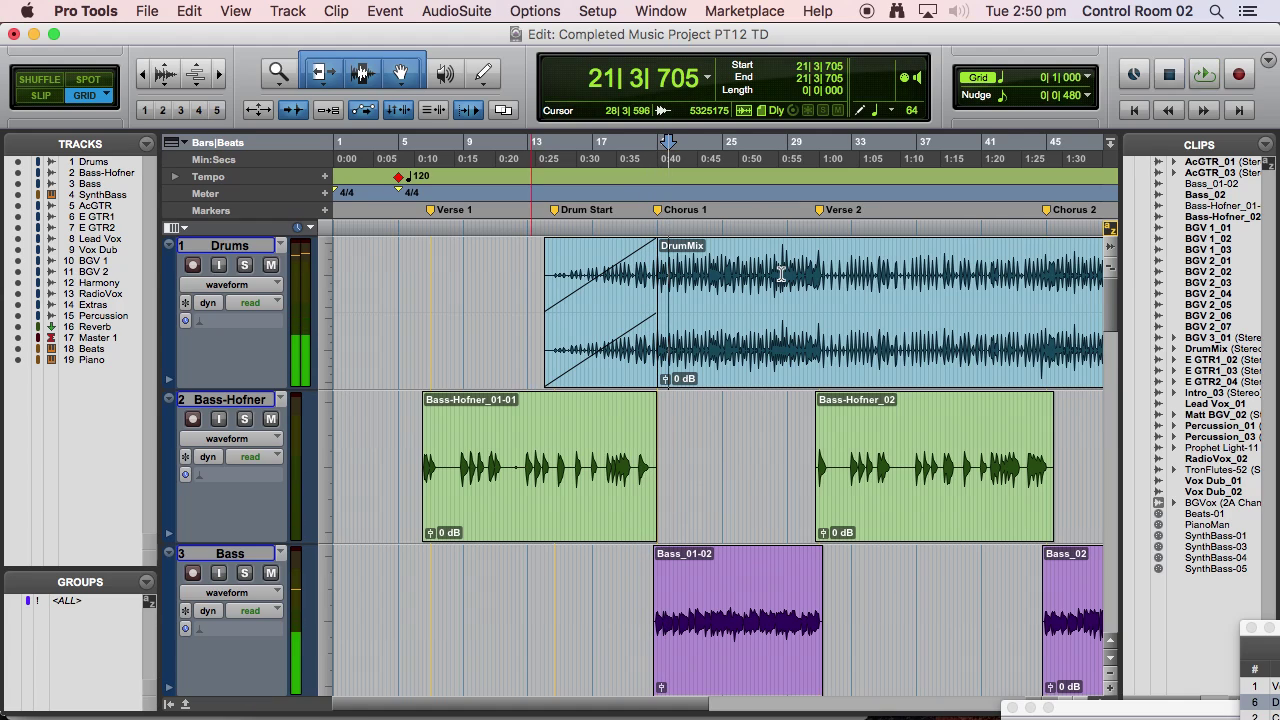
key("space")
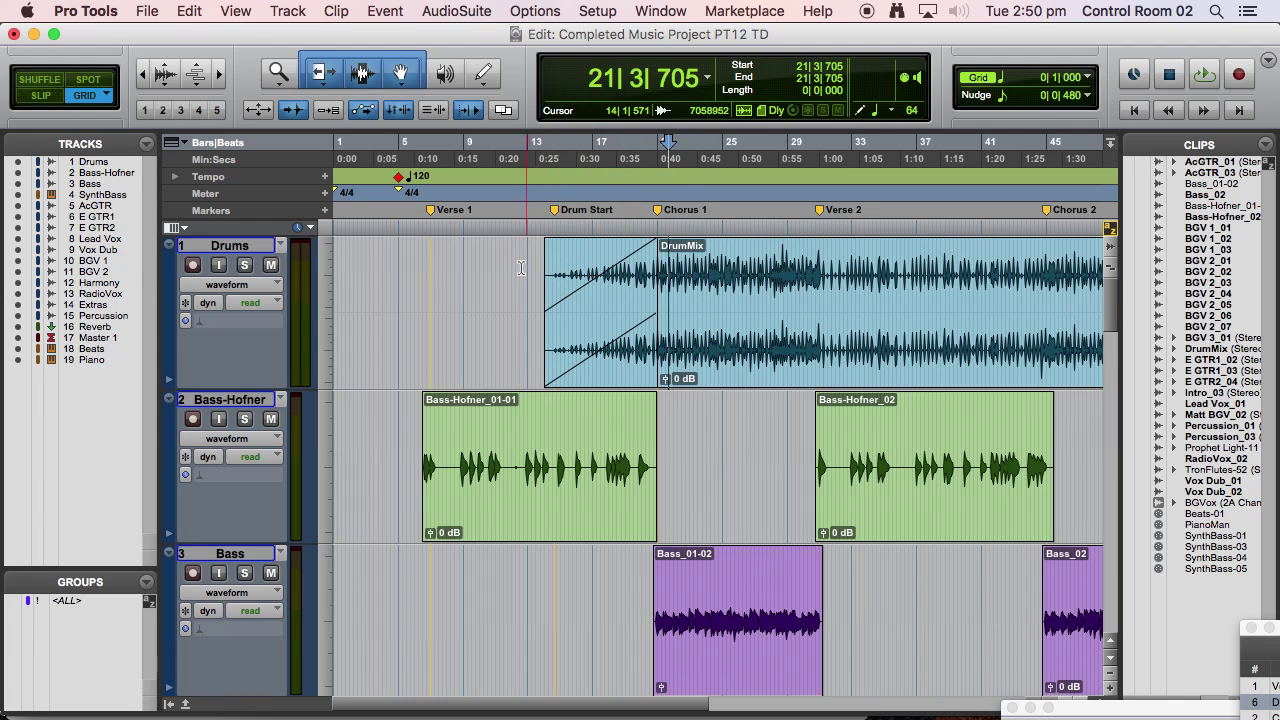
left_click(493, 287)
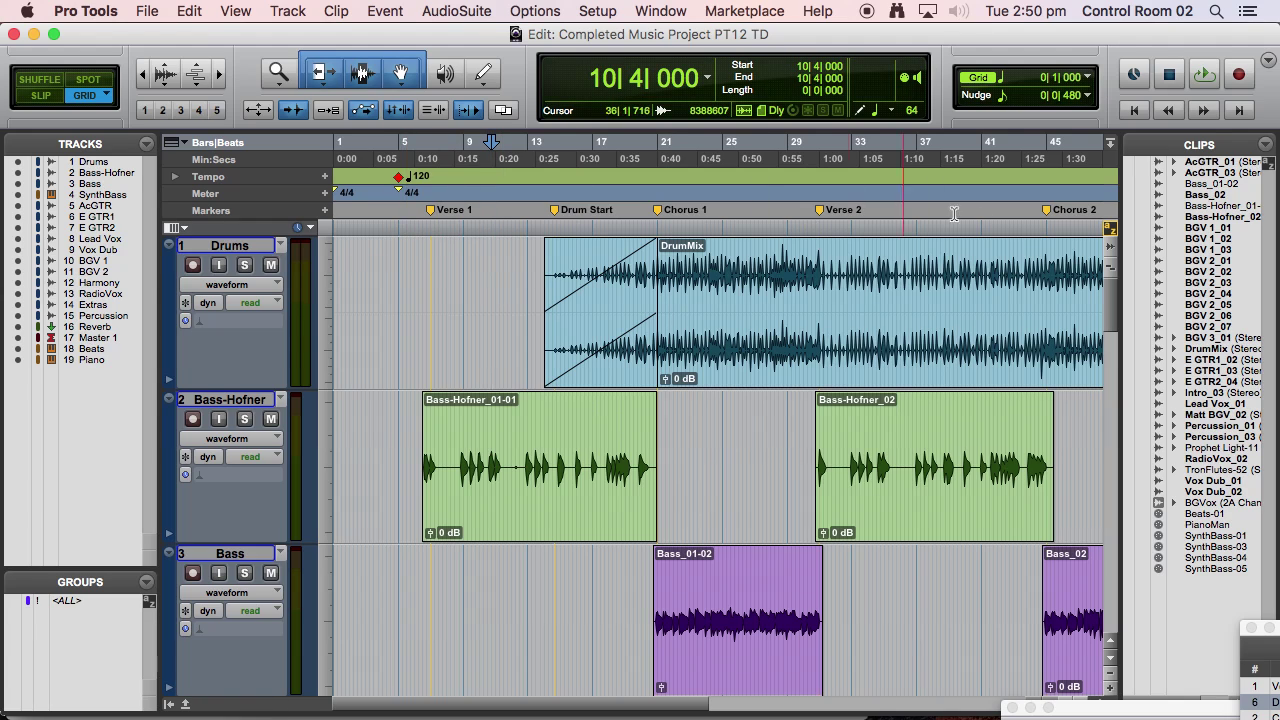
left_click(148, 11)
mouse_move(185, 320)
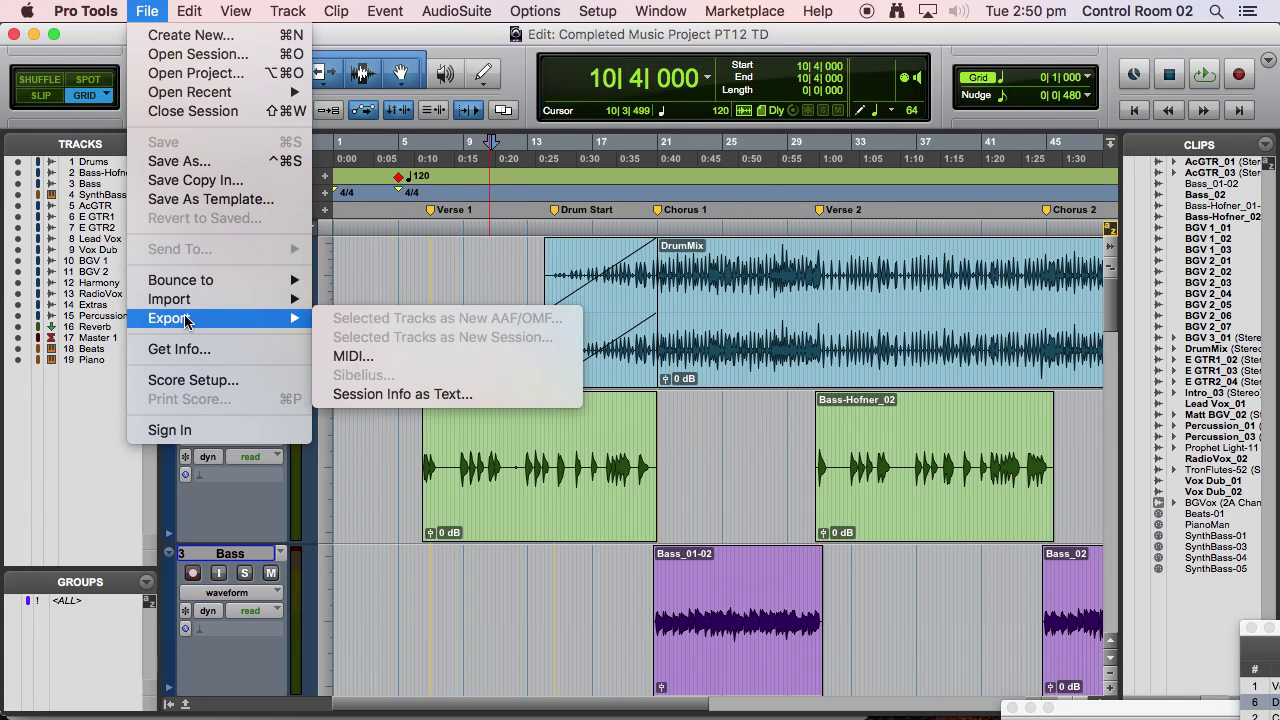
left_click(474, 265)
key("super+bracketleft")
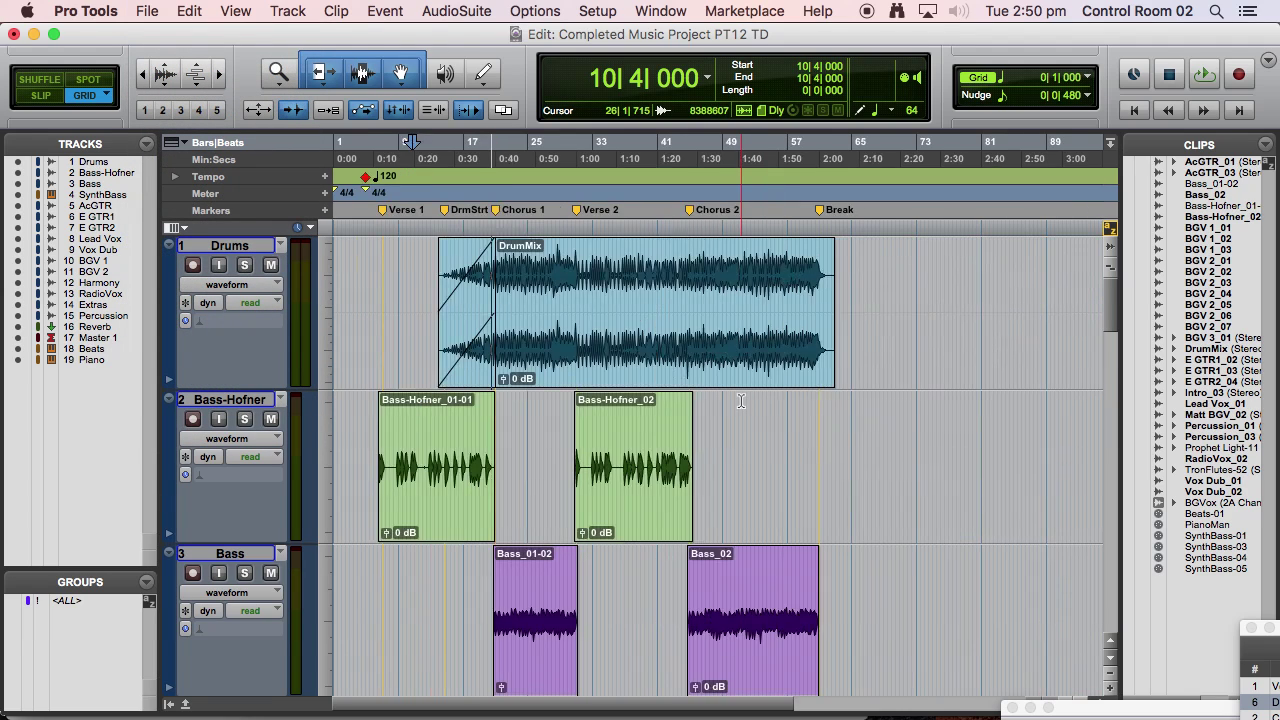
key("super+bracketleft")
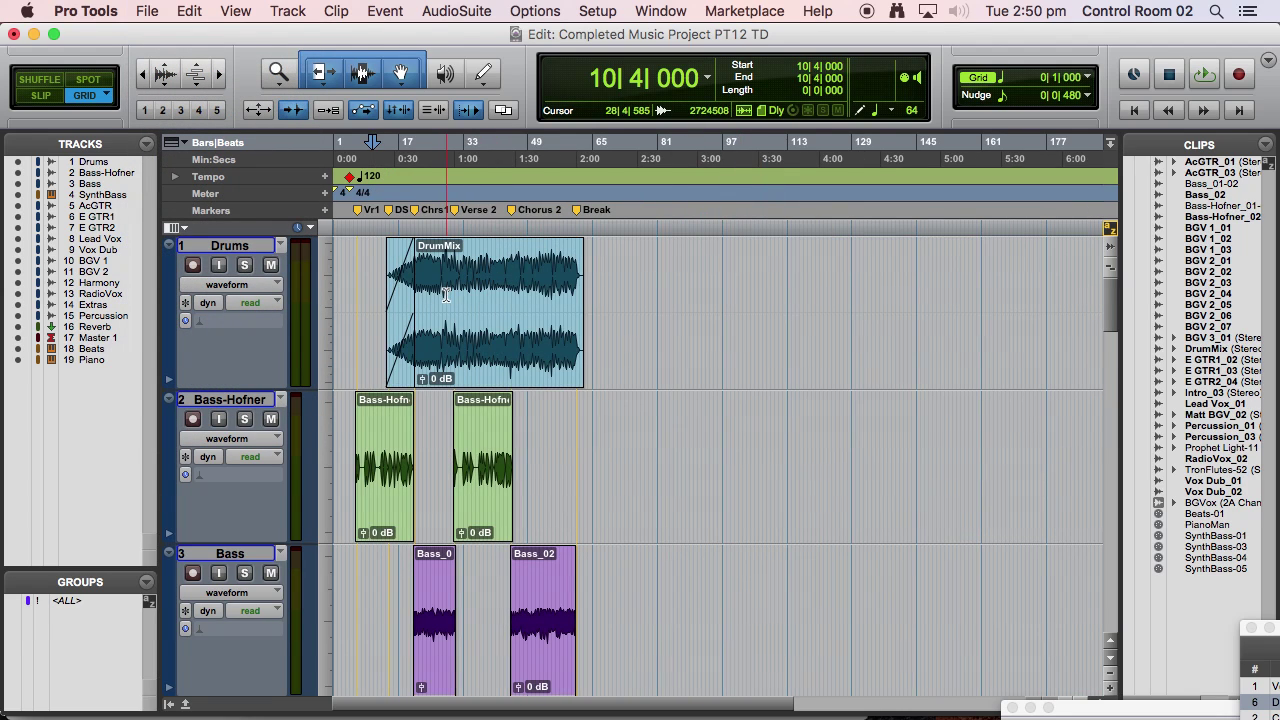
key("super+bracketright")
key("super+bracketright")
Create one new mono audio track in samples and move it above the Drums track.
left_click(219, 246)
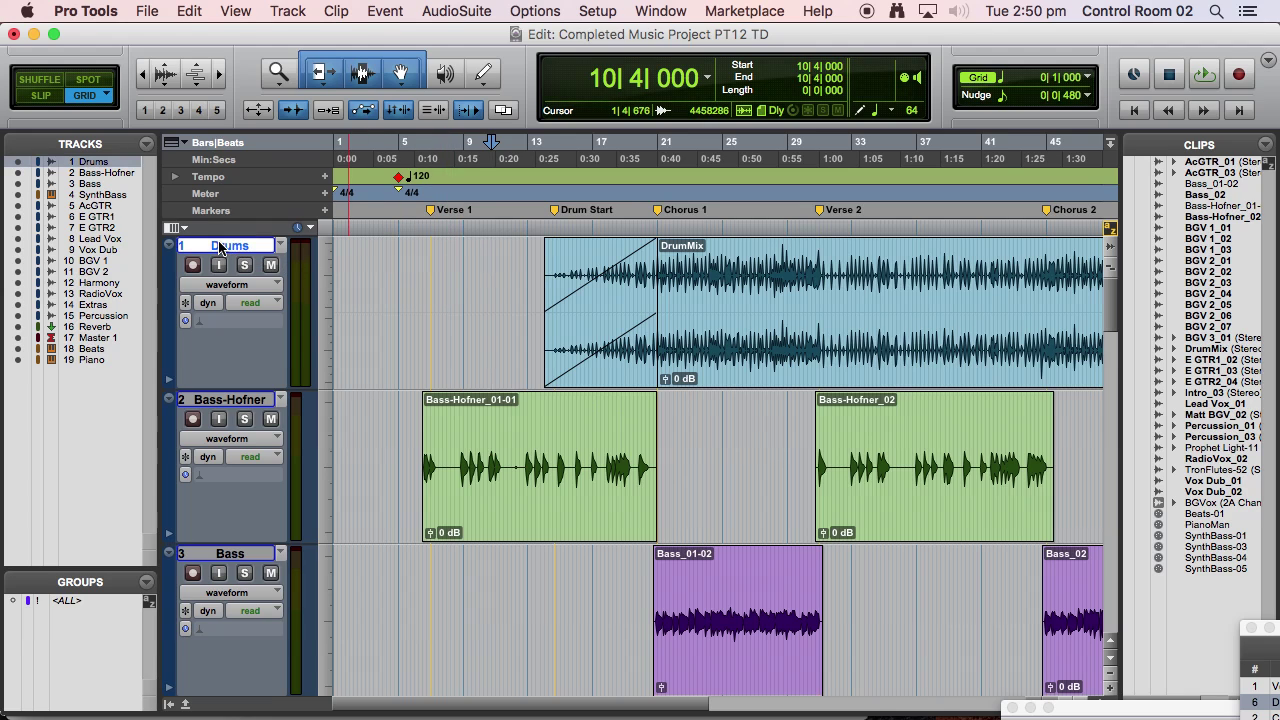
left_click(287, 11)
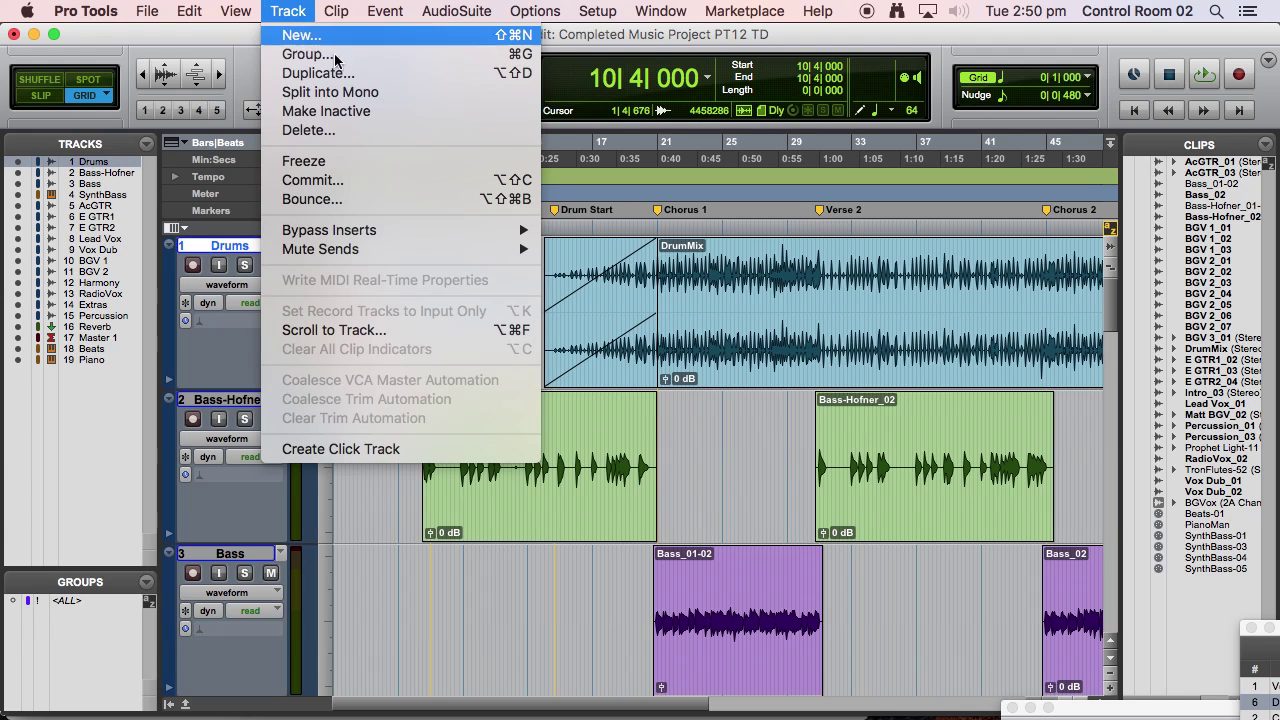
left_click(305, 36)
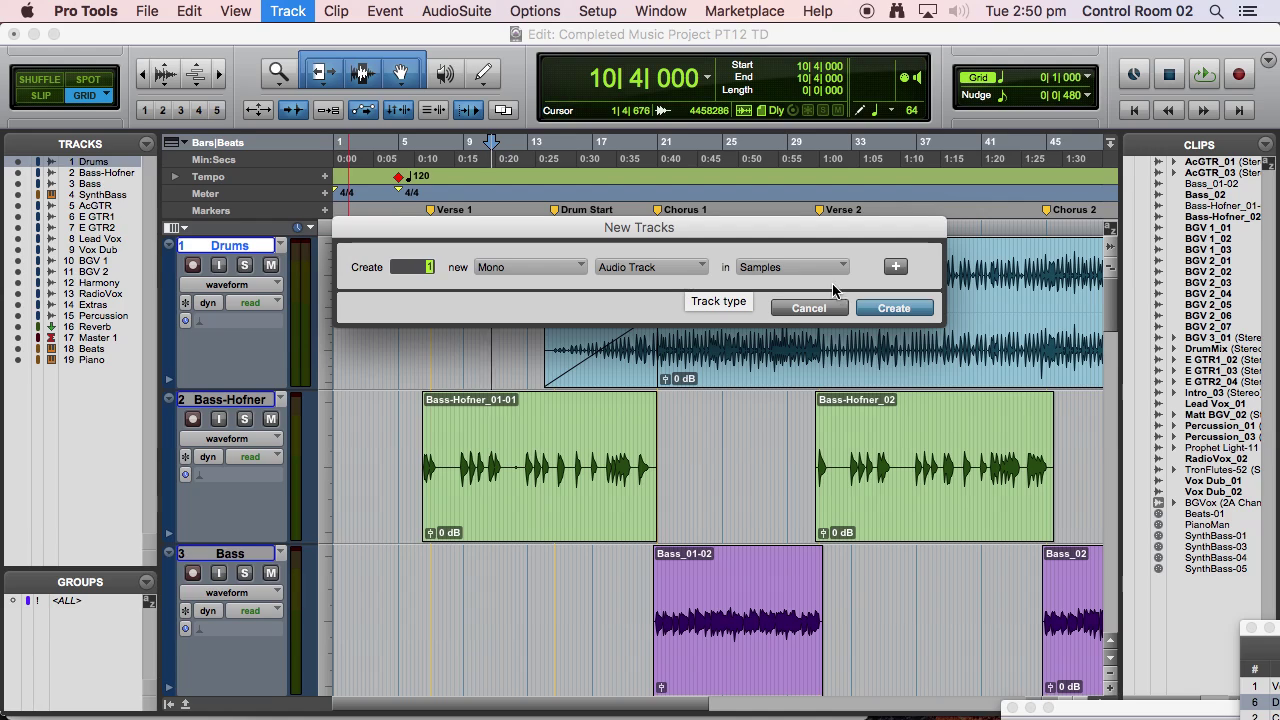
left_click(900, 307)
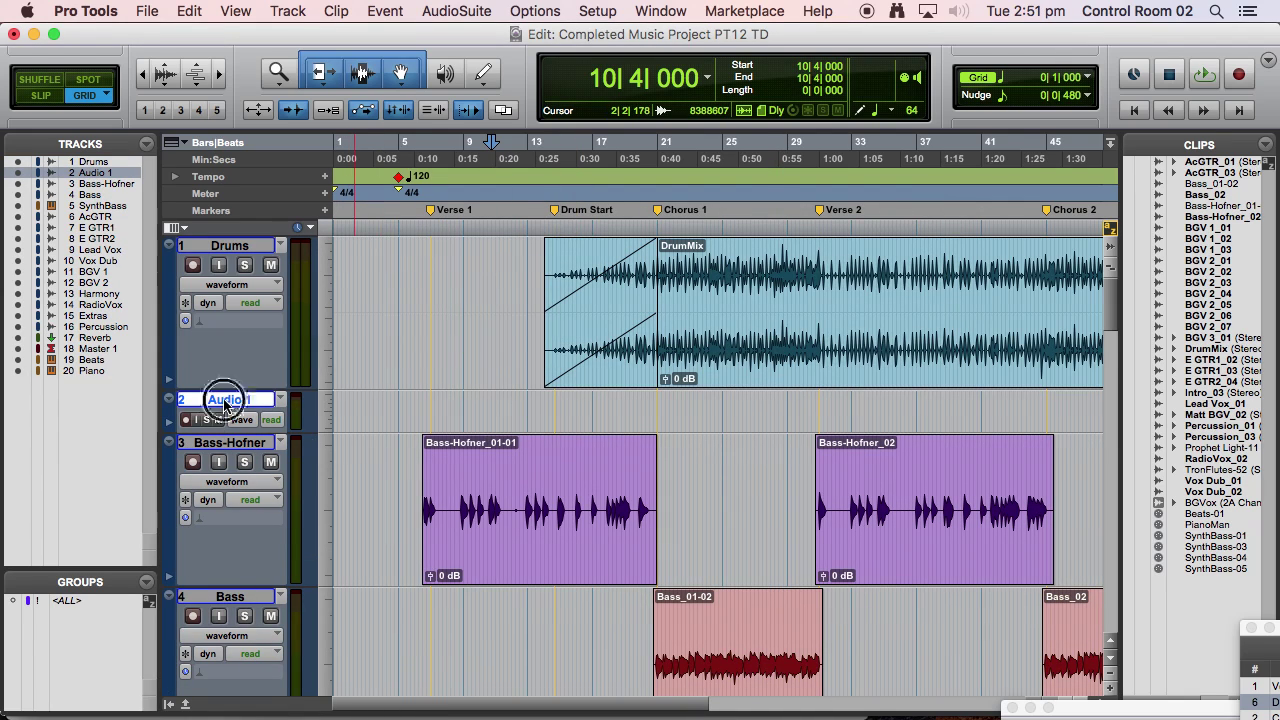
left_click_drag(223, 400, 235, 299)
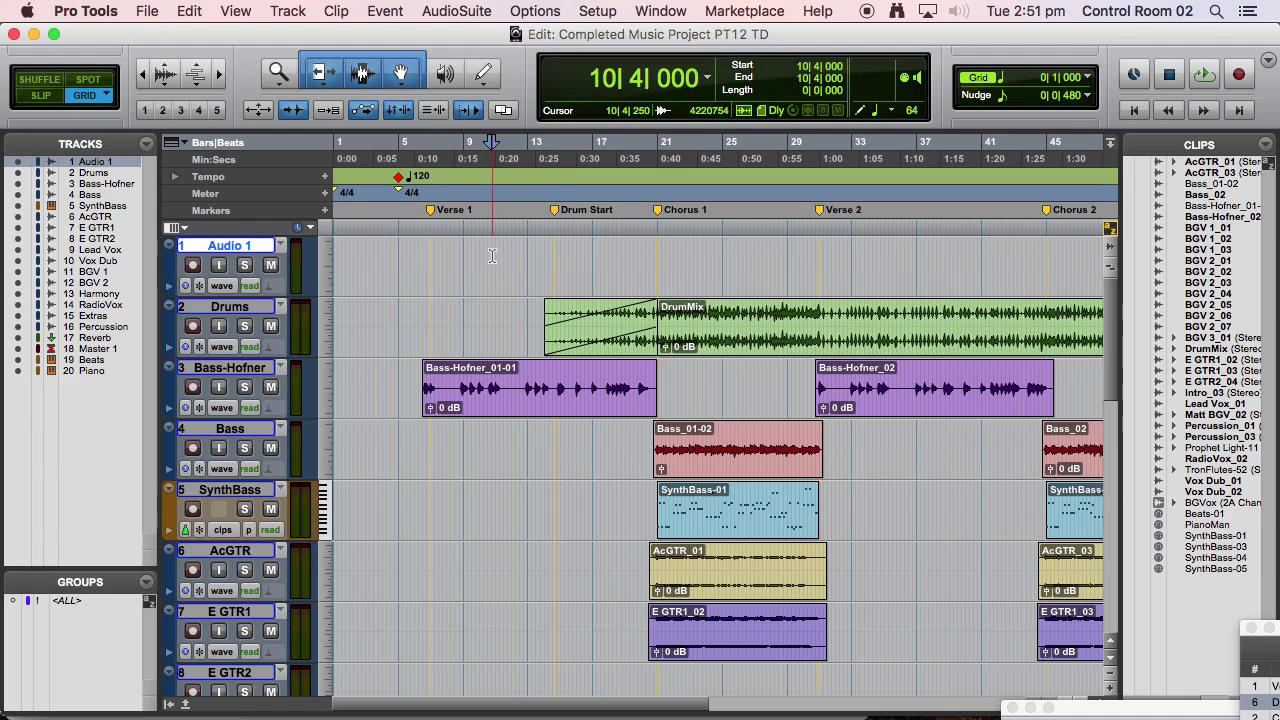
Rename the new audio track as FOL Guide.
double_click(221, 246)
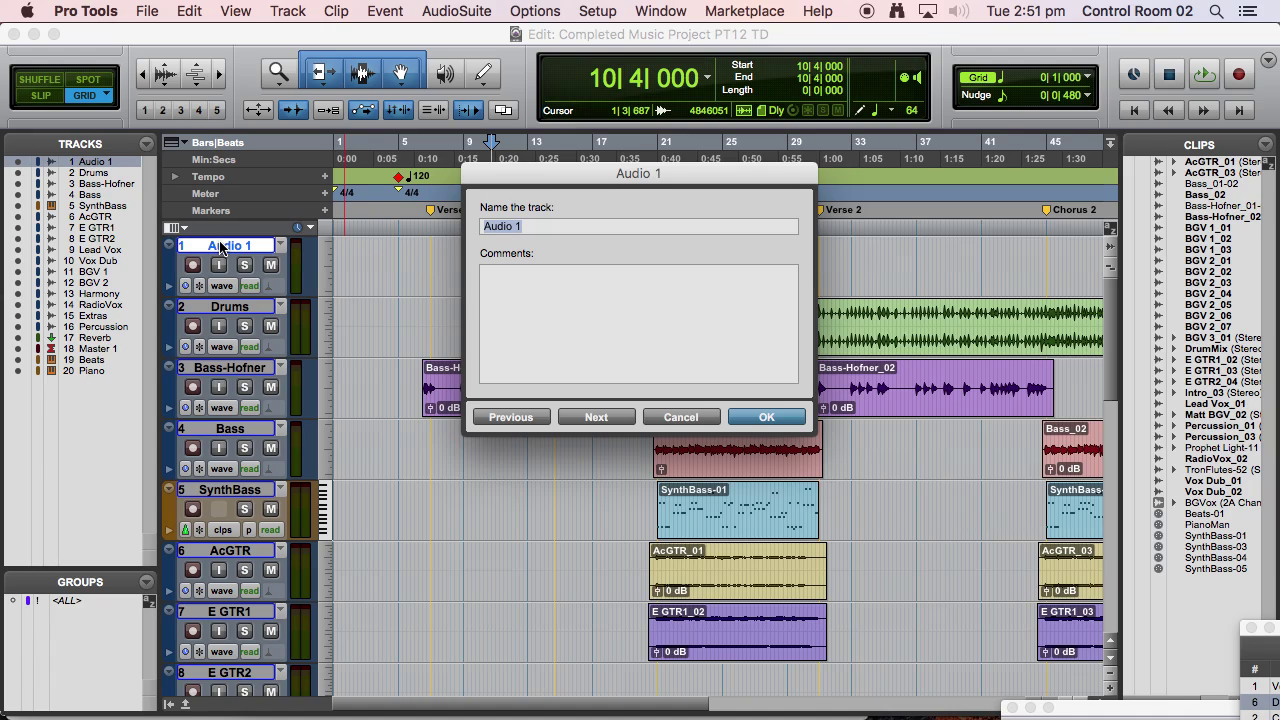
type("FOL Guide")
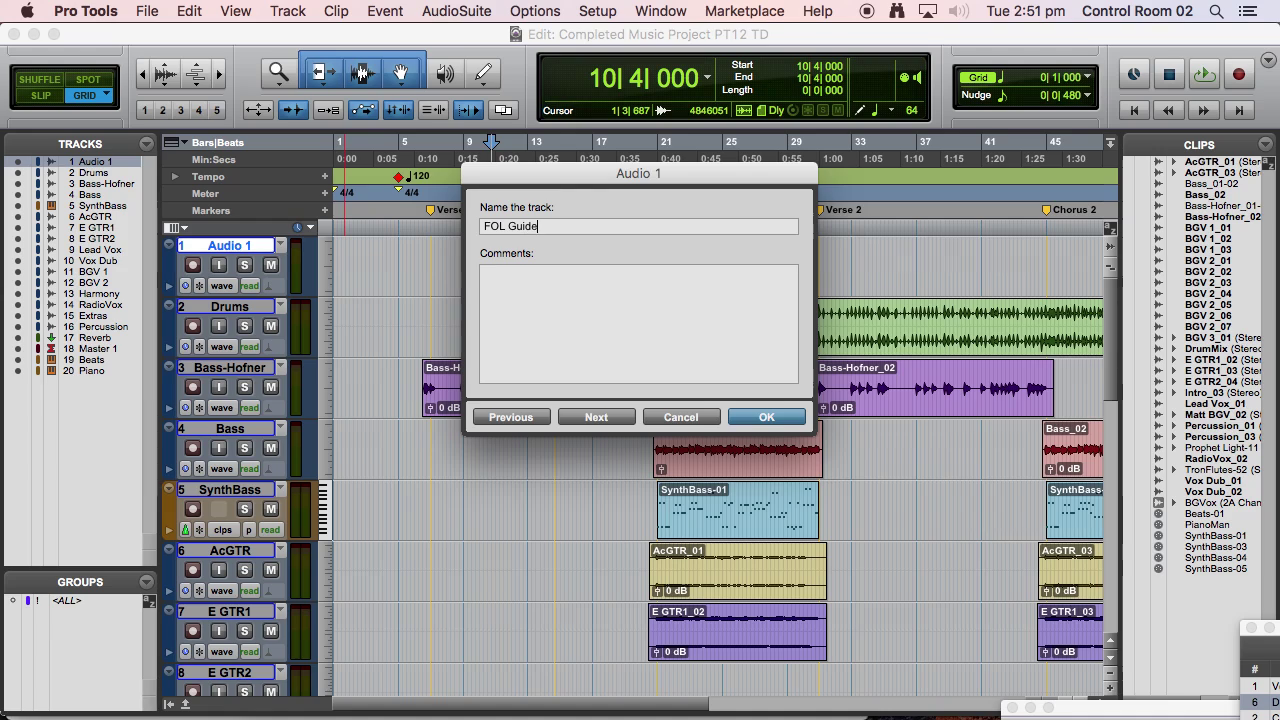
key("Return")
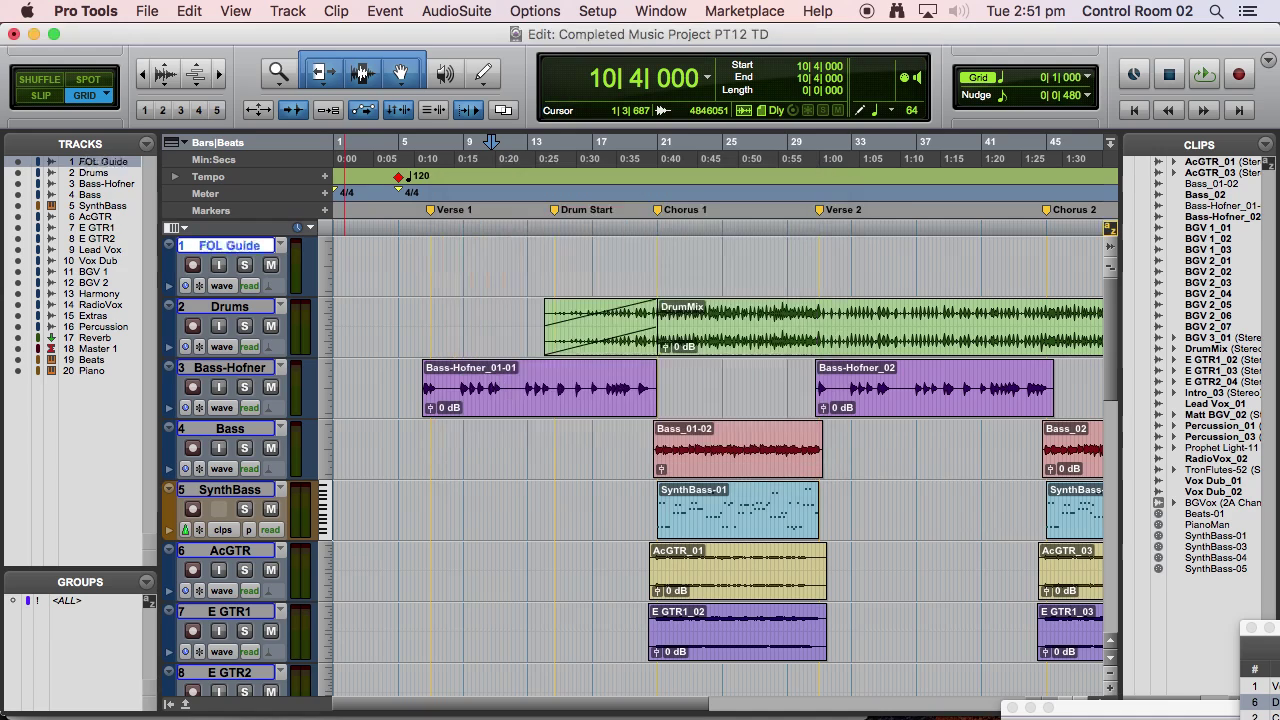
left_click(473, 255)
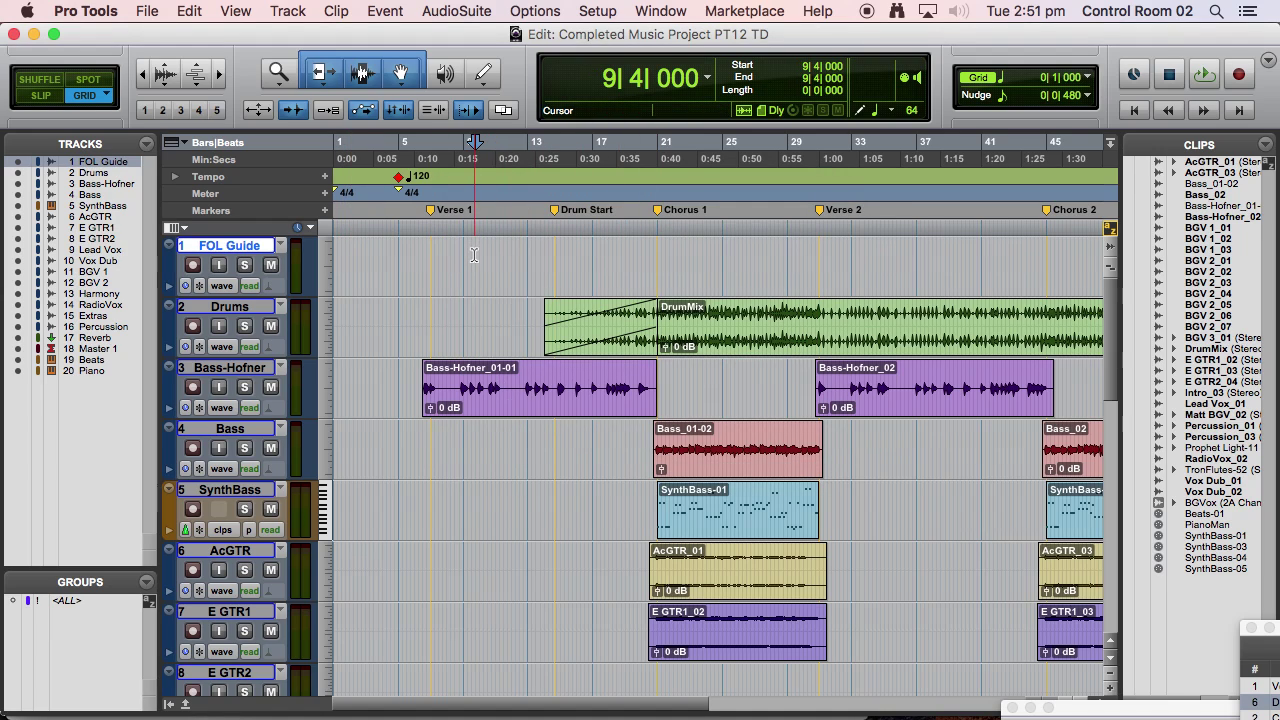
left_click_drag(442, 255, 477, 250)
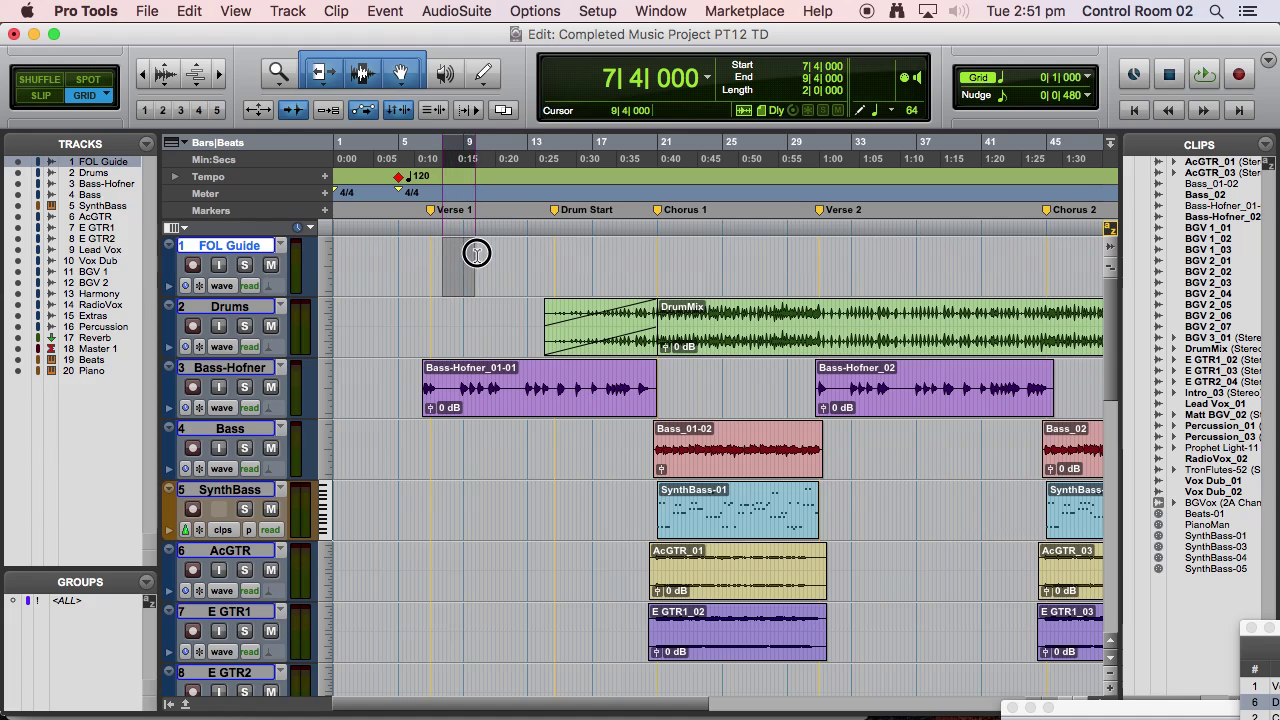
left_click(470, 255)
Create an empty clip group on the FOL Guide track spanning 9|1|000 to 11|1|000.
key("super+bracketright")
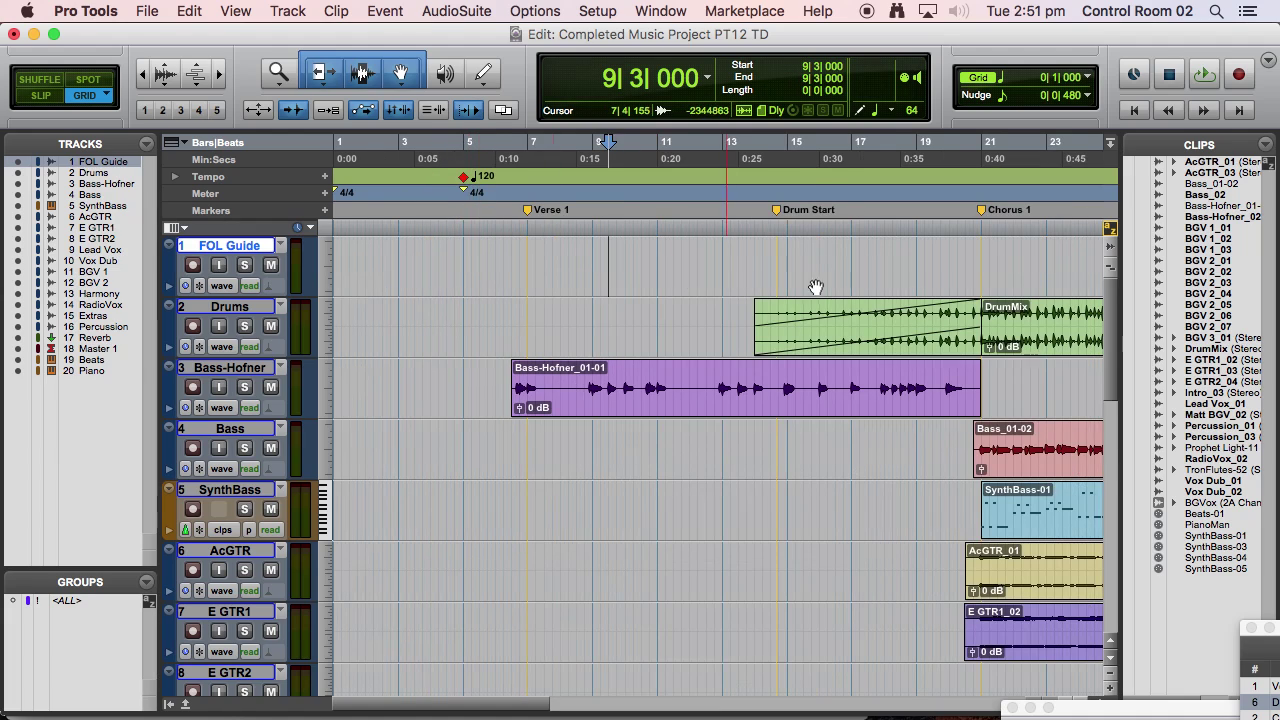
left_click_drag(591, 257, 660, 251)
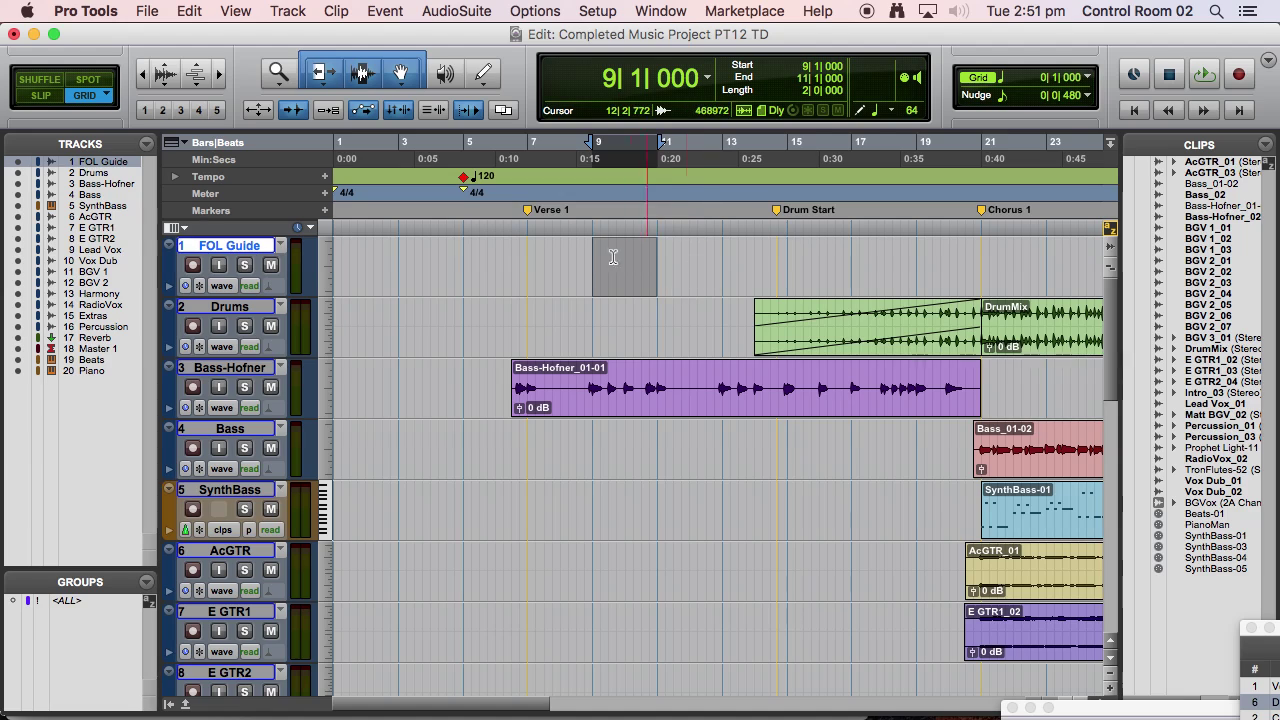
left_click(348, 11)
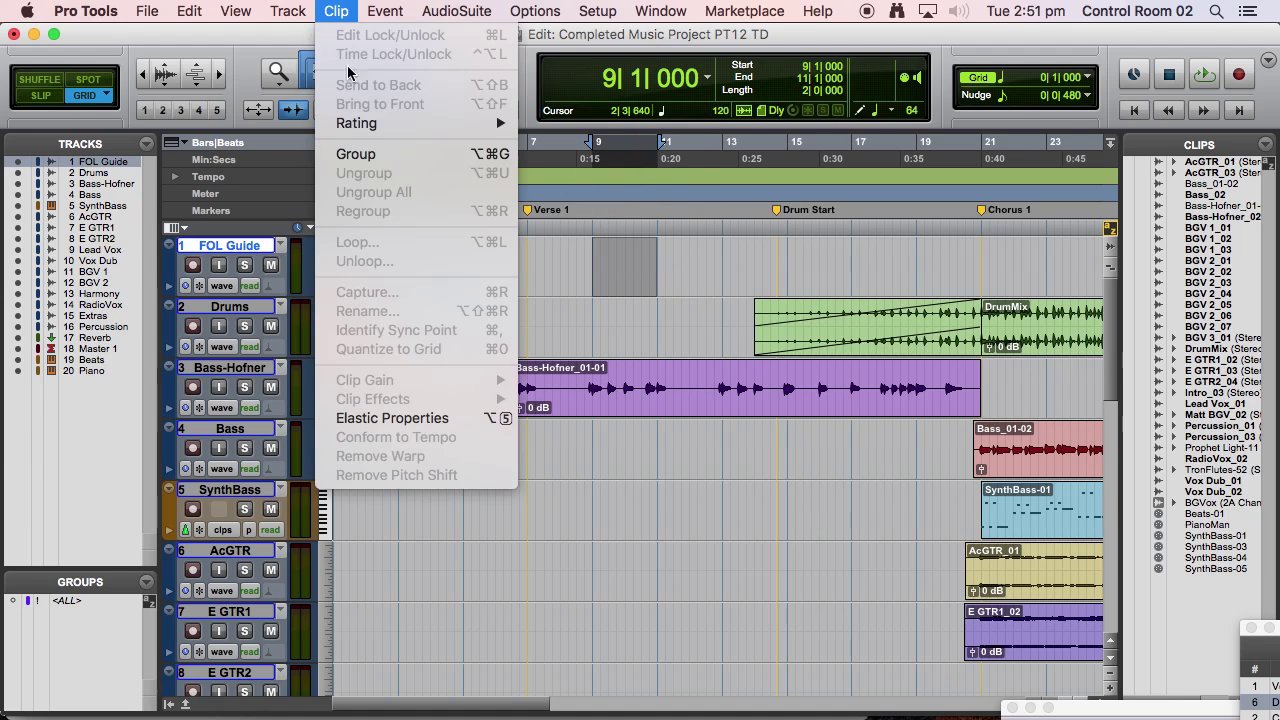
left_click(358, 156)
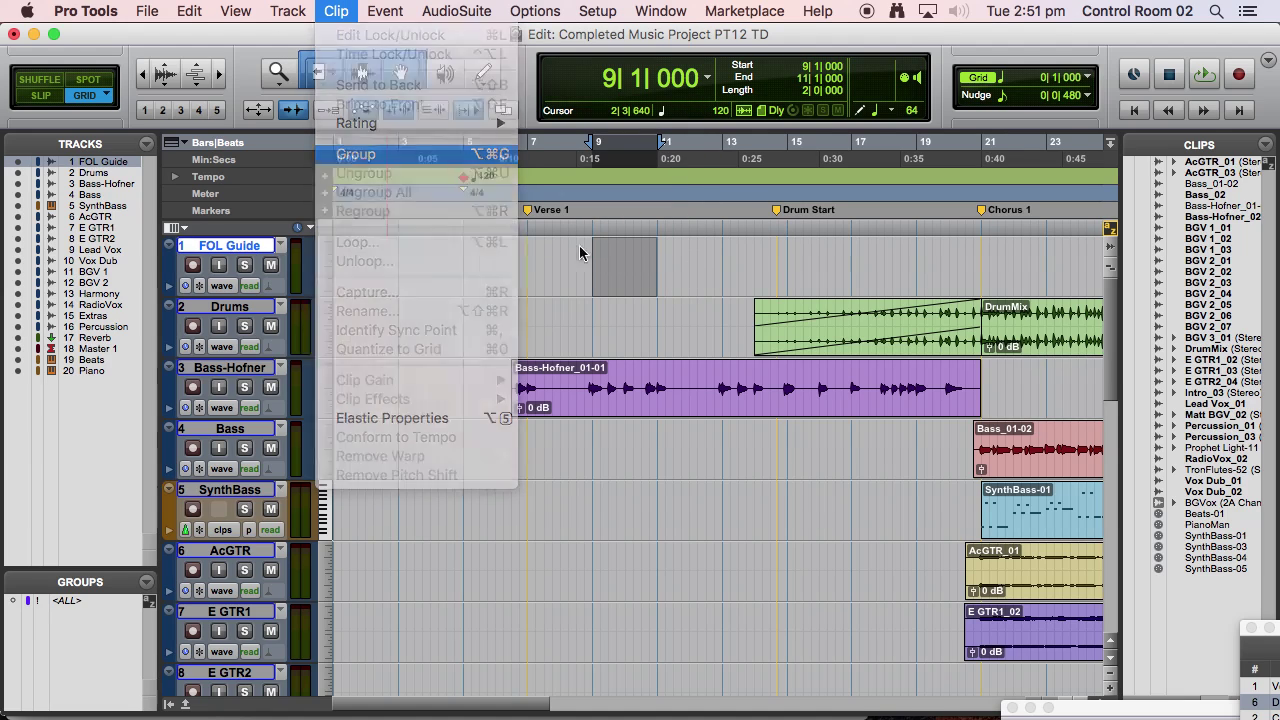
Rename the new clip group as "Footsteps - High heels on cement" and check its full name in the timeline.
double_click(624, 290)
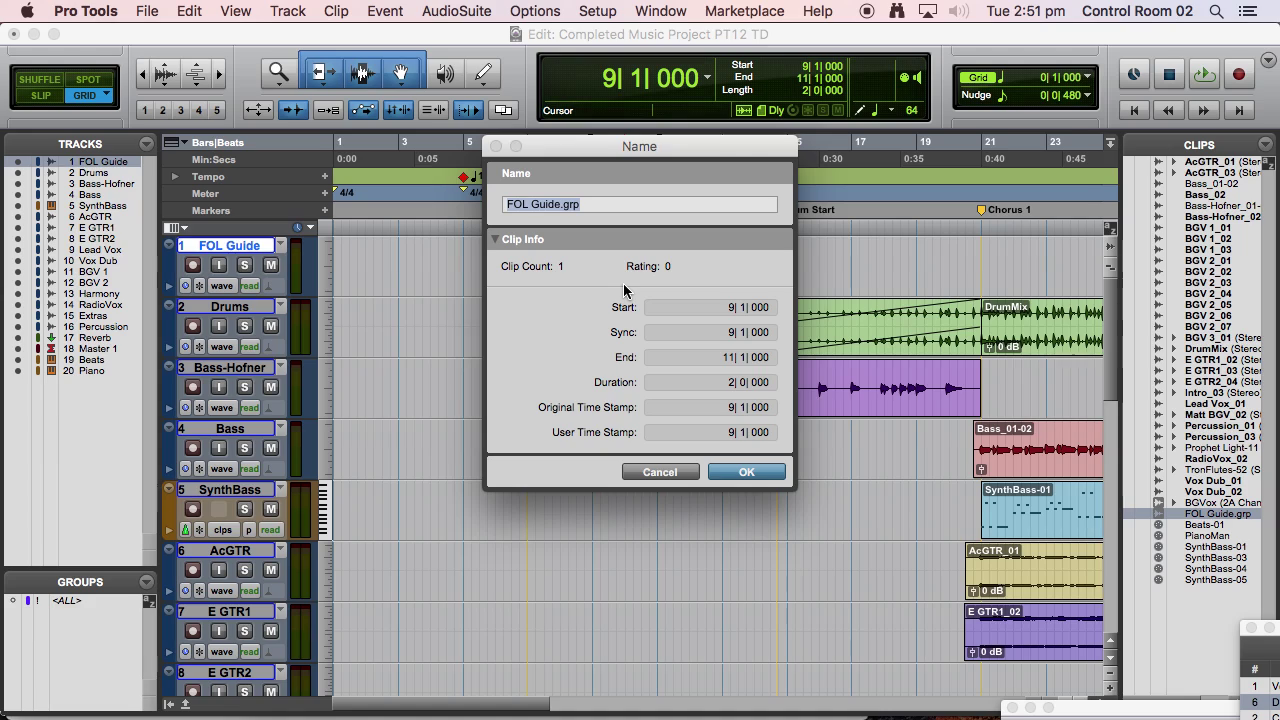
type("Footsteps - High")
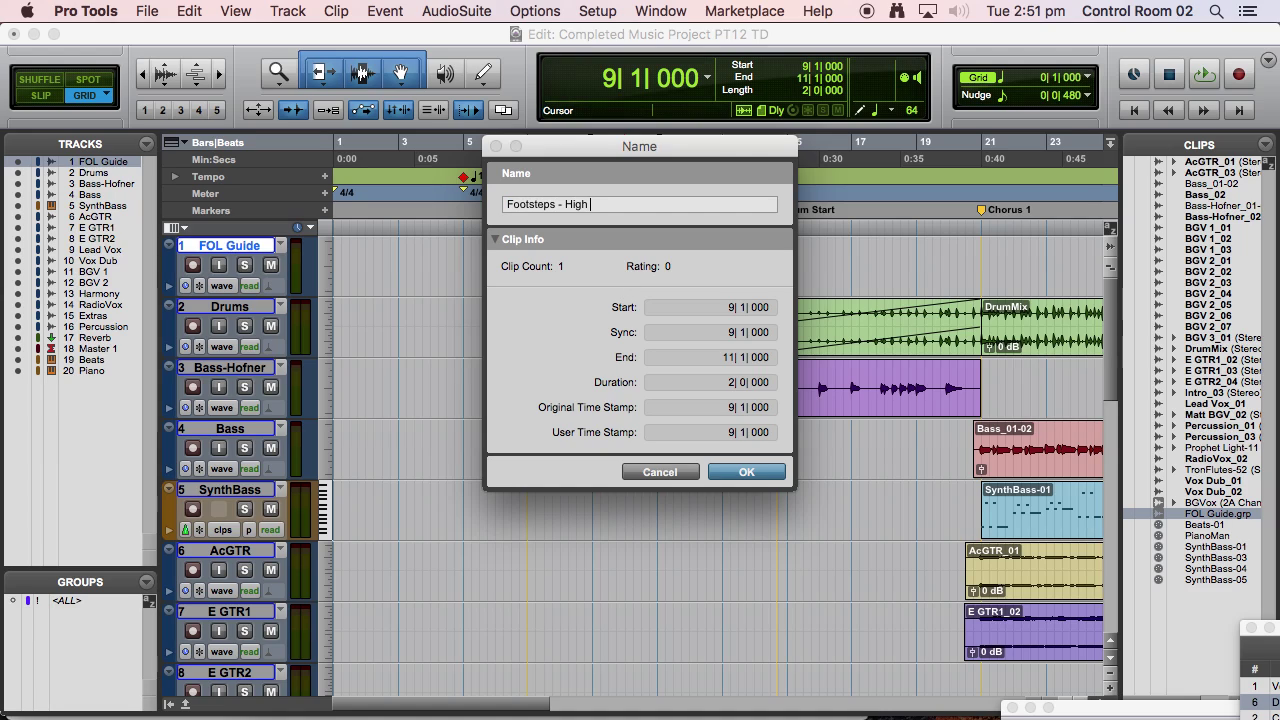
type(" heels on cement")
key("Return")
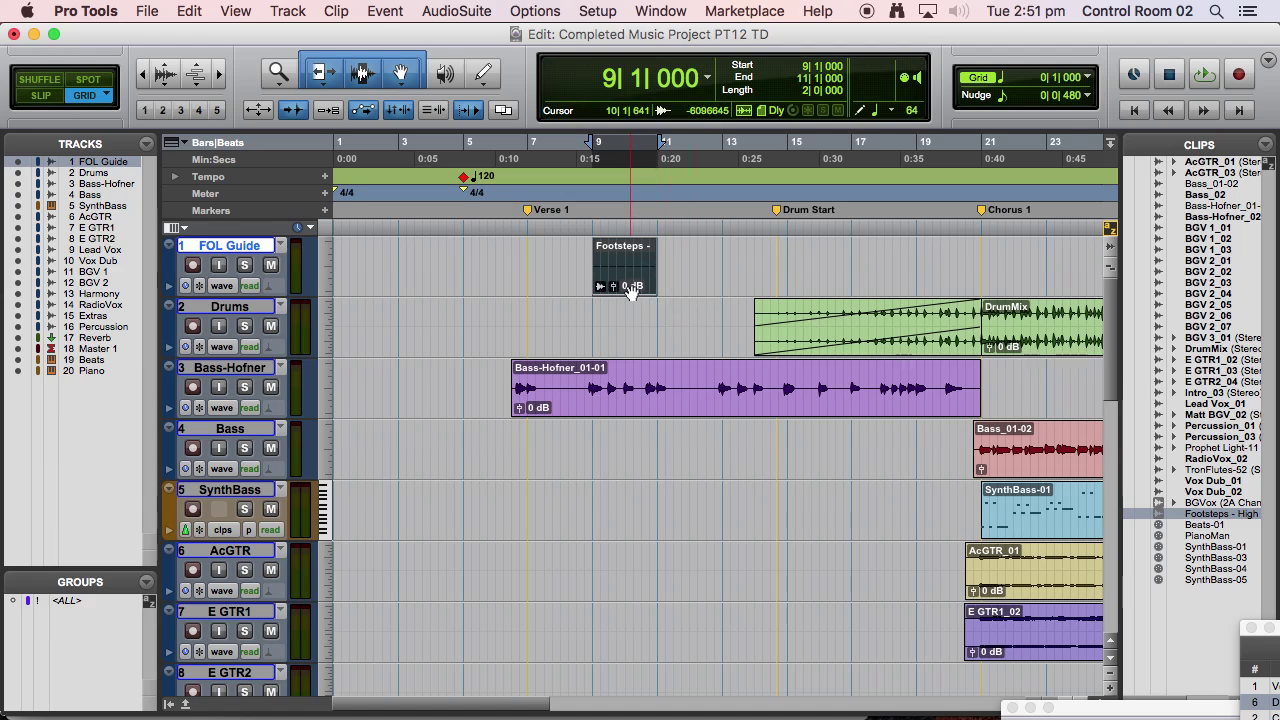
key("super+bracketright")
key("super+bracketright")
key("super+bracketright")
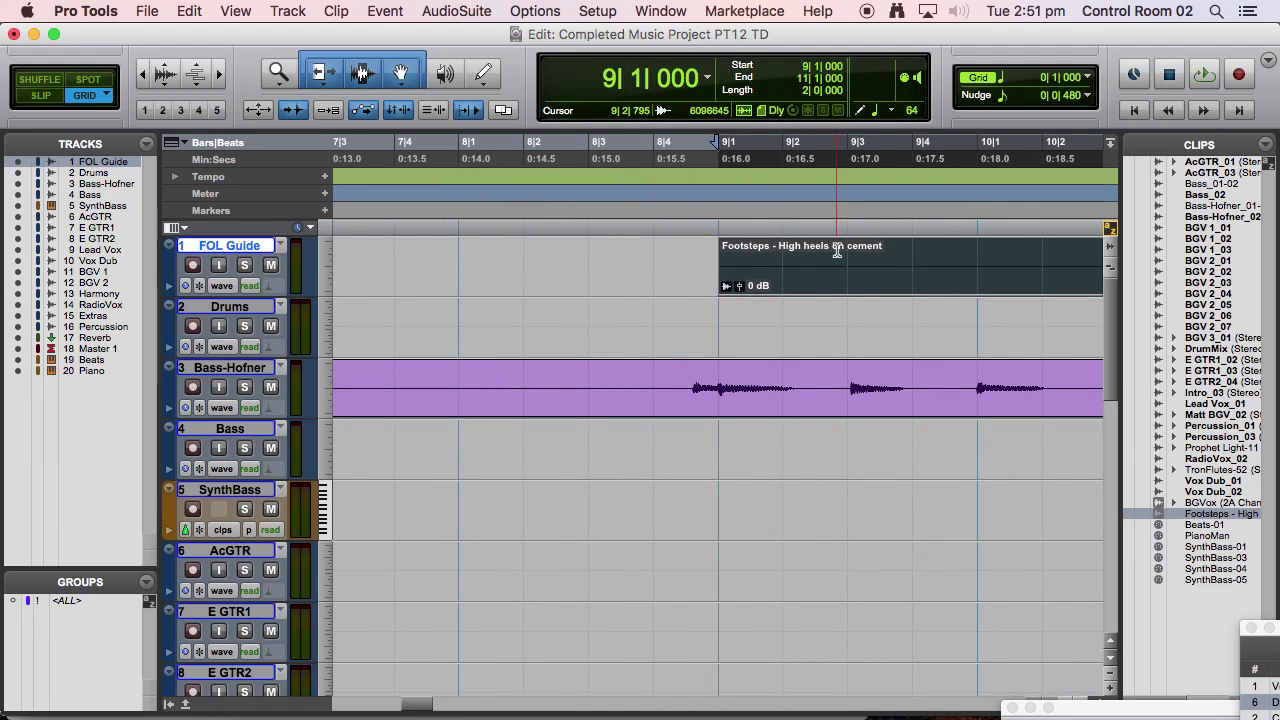
key("super+bracketleft")
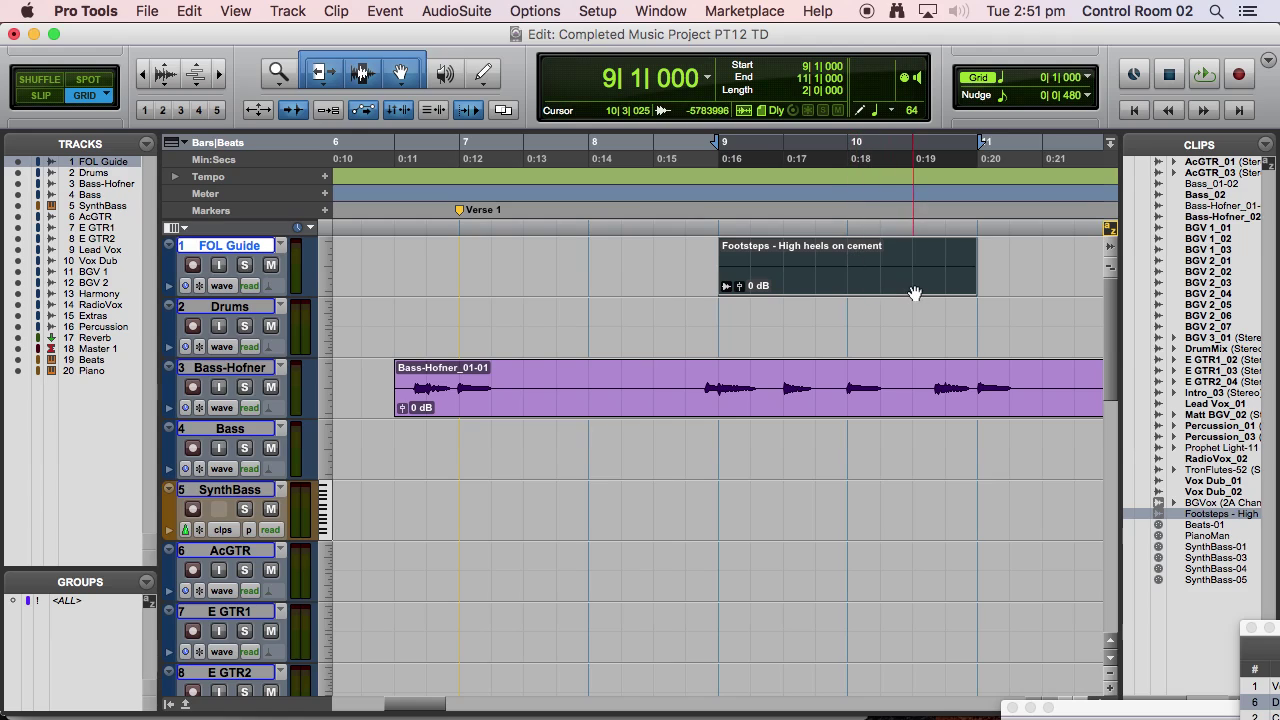
key("super+bracketleft")
key("super+bracketleft")
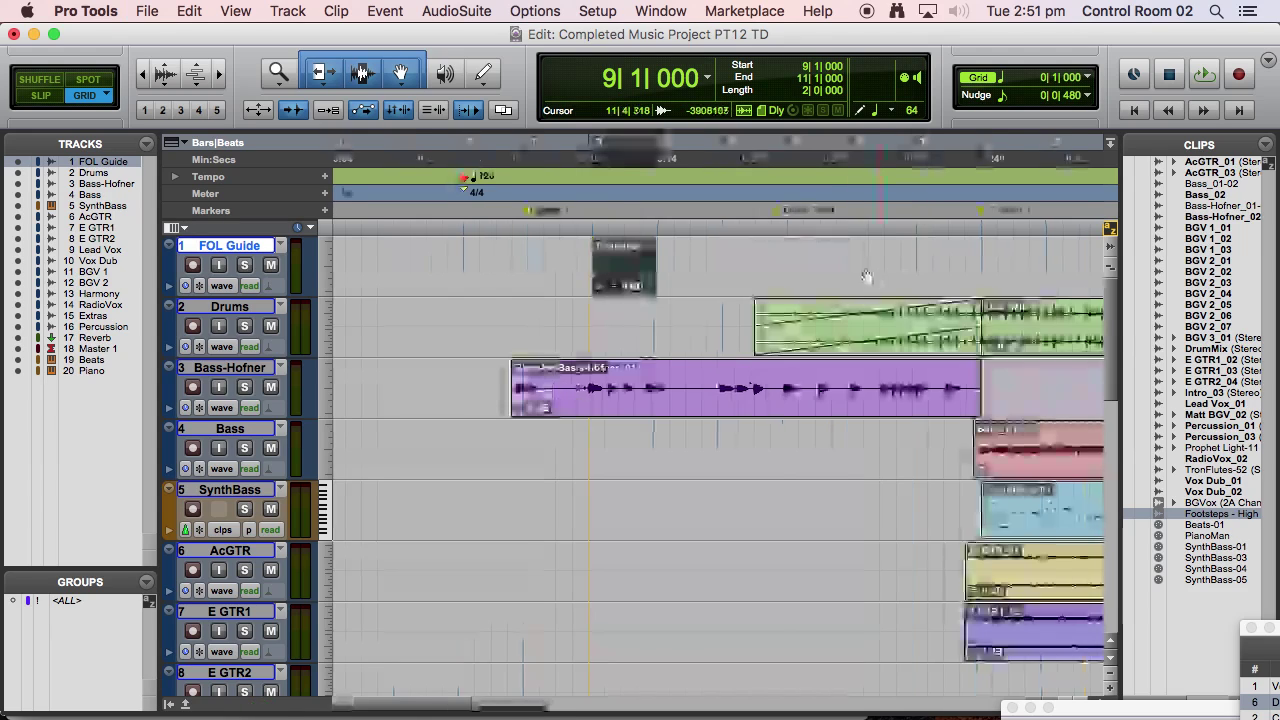
Create an empty clip group on the FOL Guide track from 13|1|000 to 13|2|000 and rename it "Slap in face".
left_click_drag(725, 257, 789, 260)
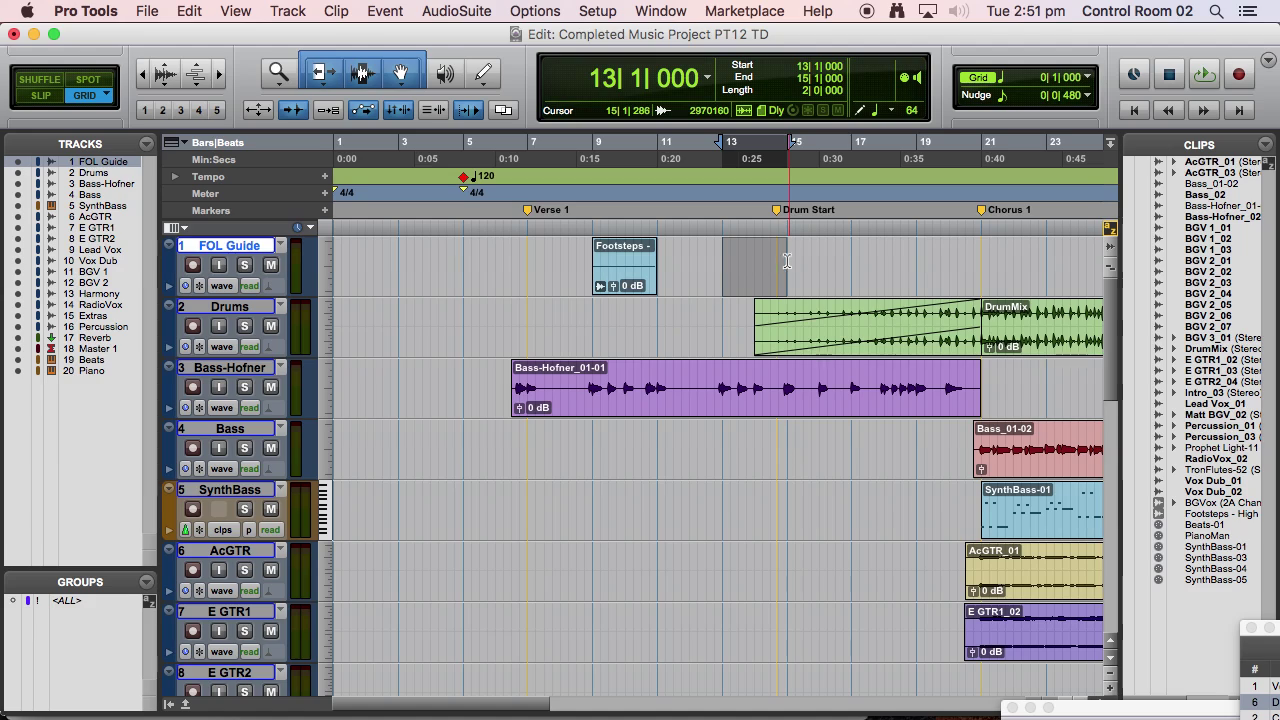
left_click(724, 258)
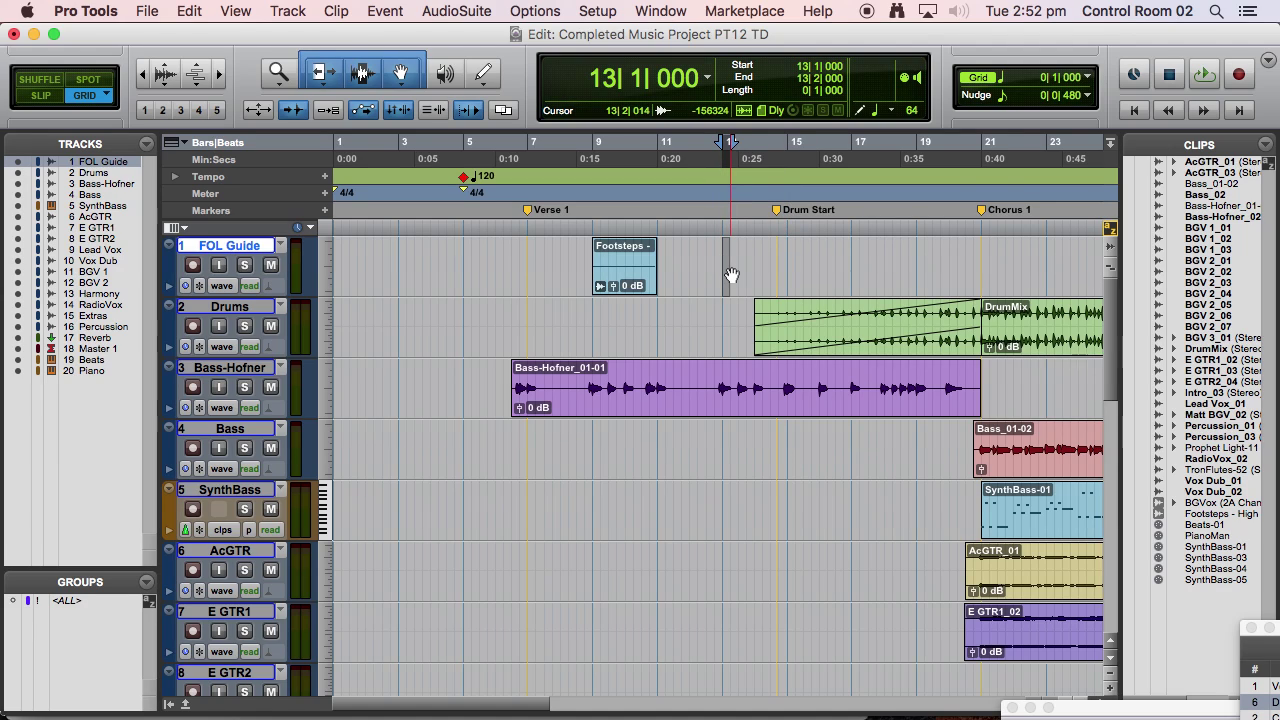
key("alt+super+g")
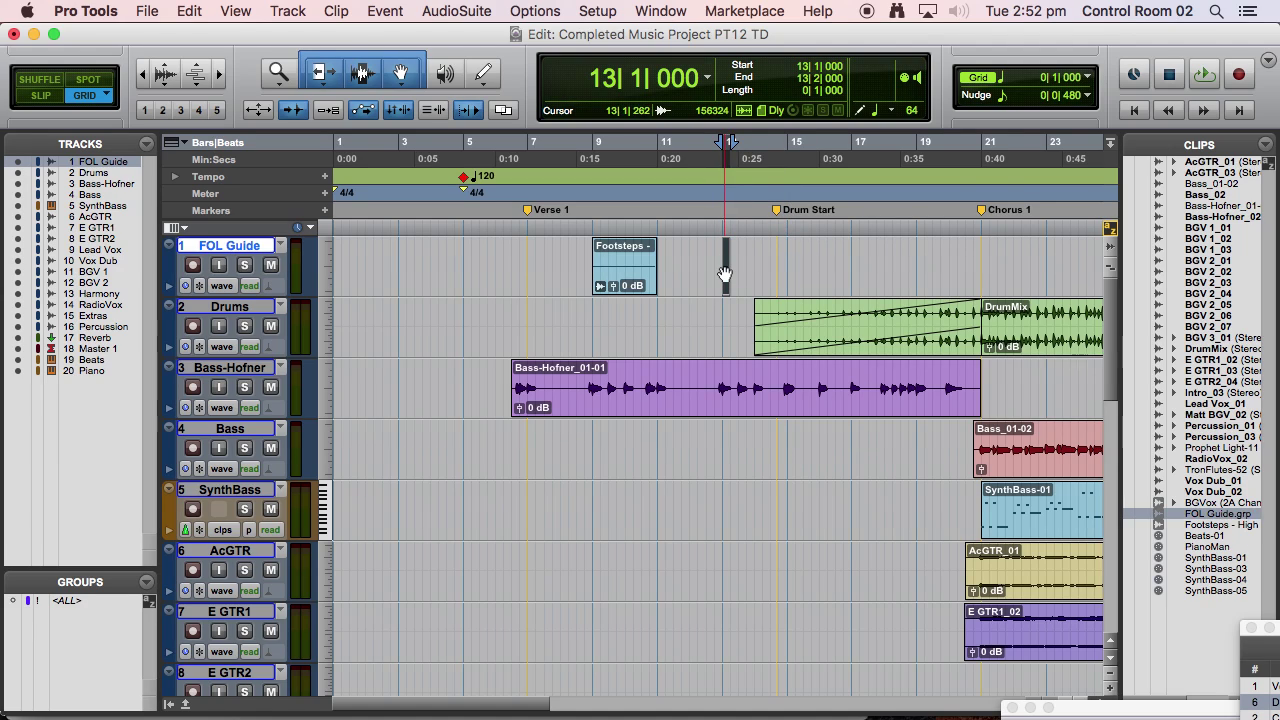
double_click(726, 272)
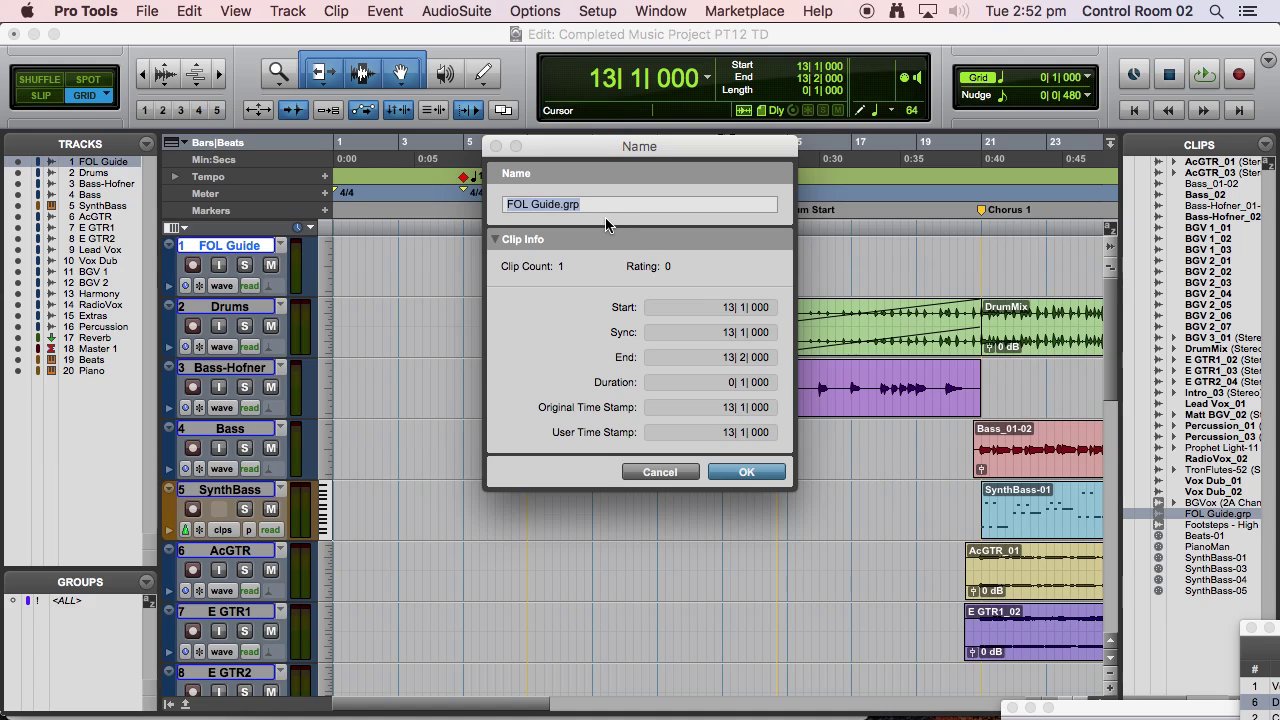
type("Slap in face")
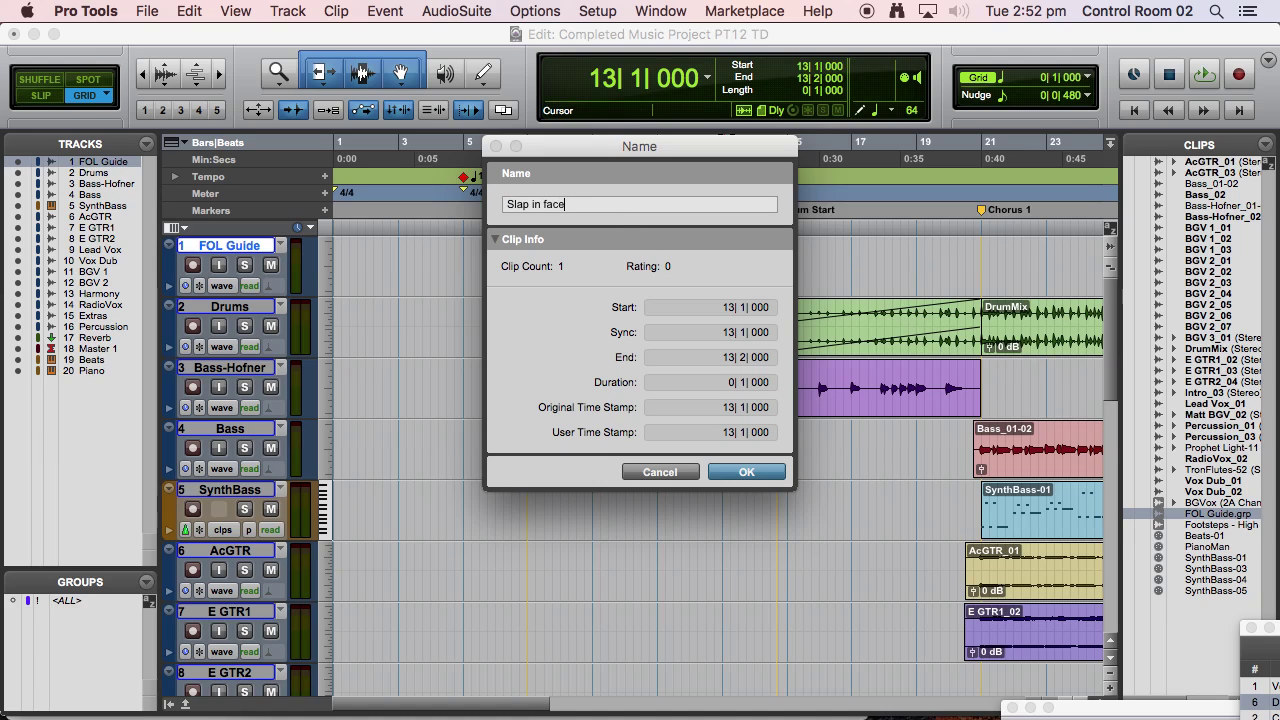
key("Return")
Examine the "Slap in face" clip group and its position relative to the footsteps clip group.
key("super+bracketright")
key("super+bracketright")
key("super+bracketright")
key("super+bracketright")
key("super+bracketright")
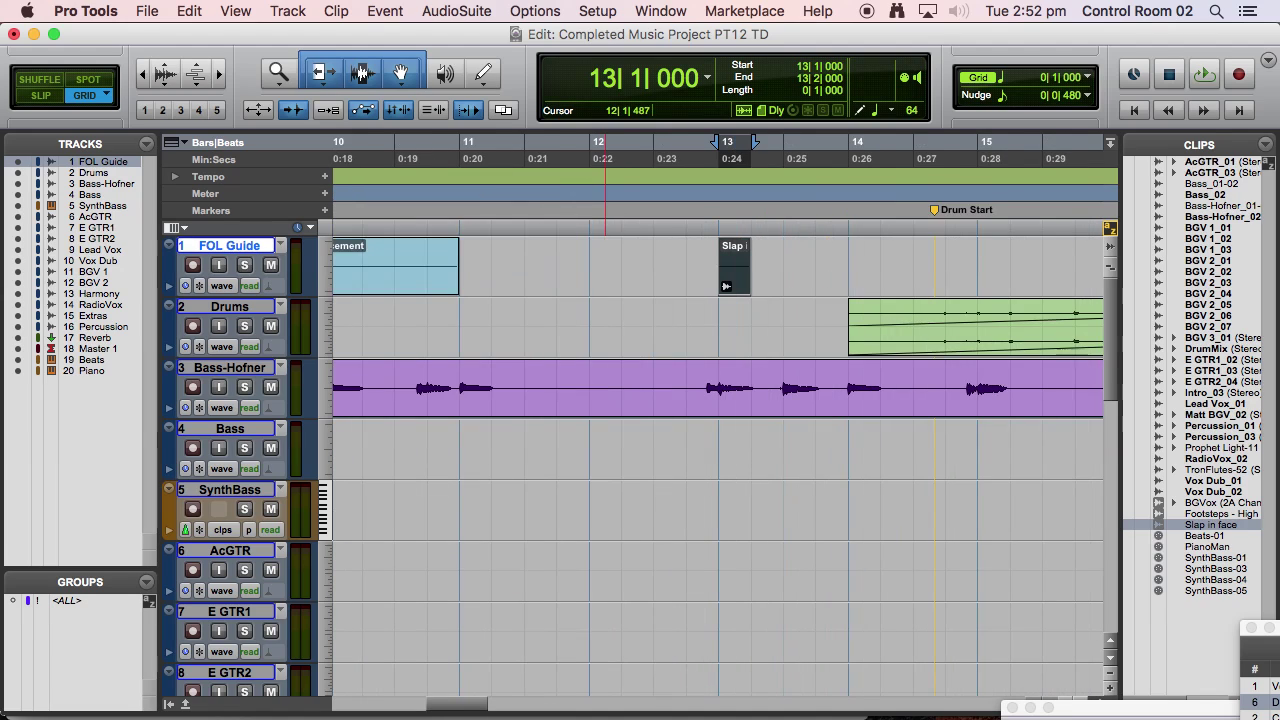
key("super+bracketleft")
key("super+bracketleft")
key("super+bracketleft")
key("super+bracketleft")
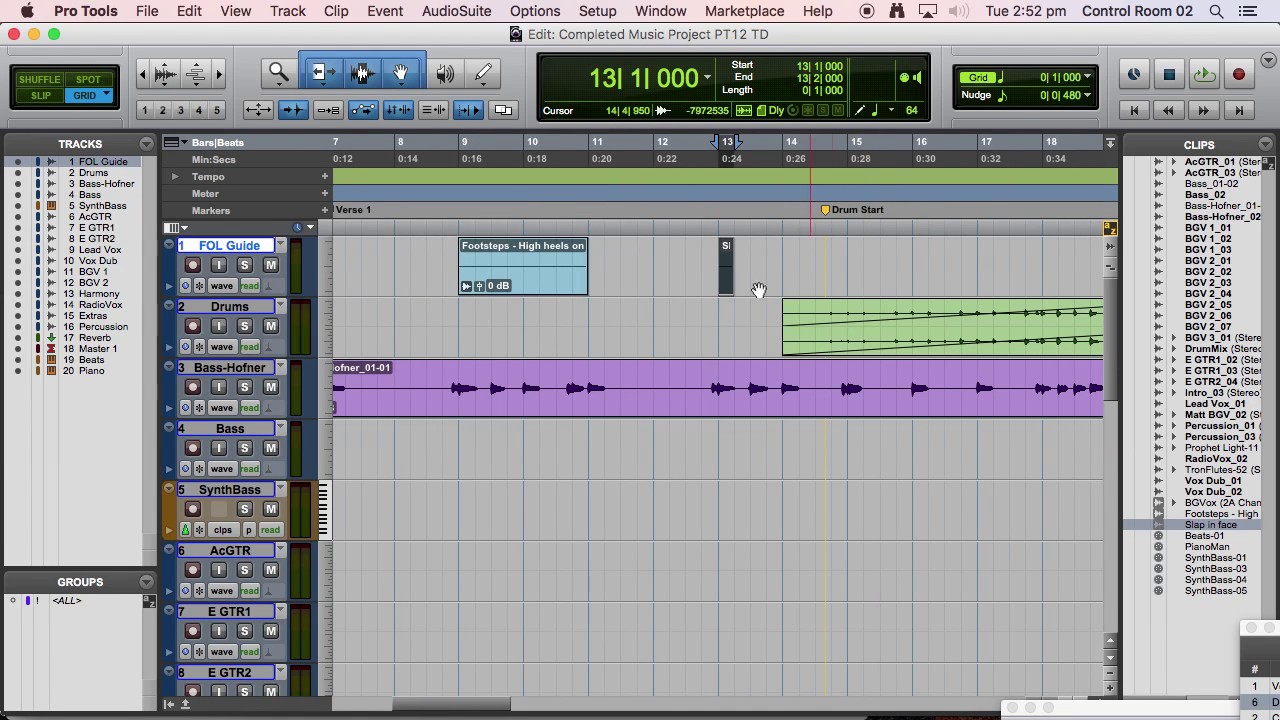
key("super+bracketleft")
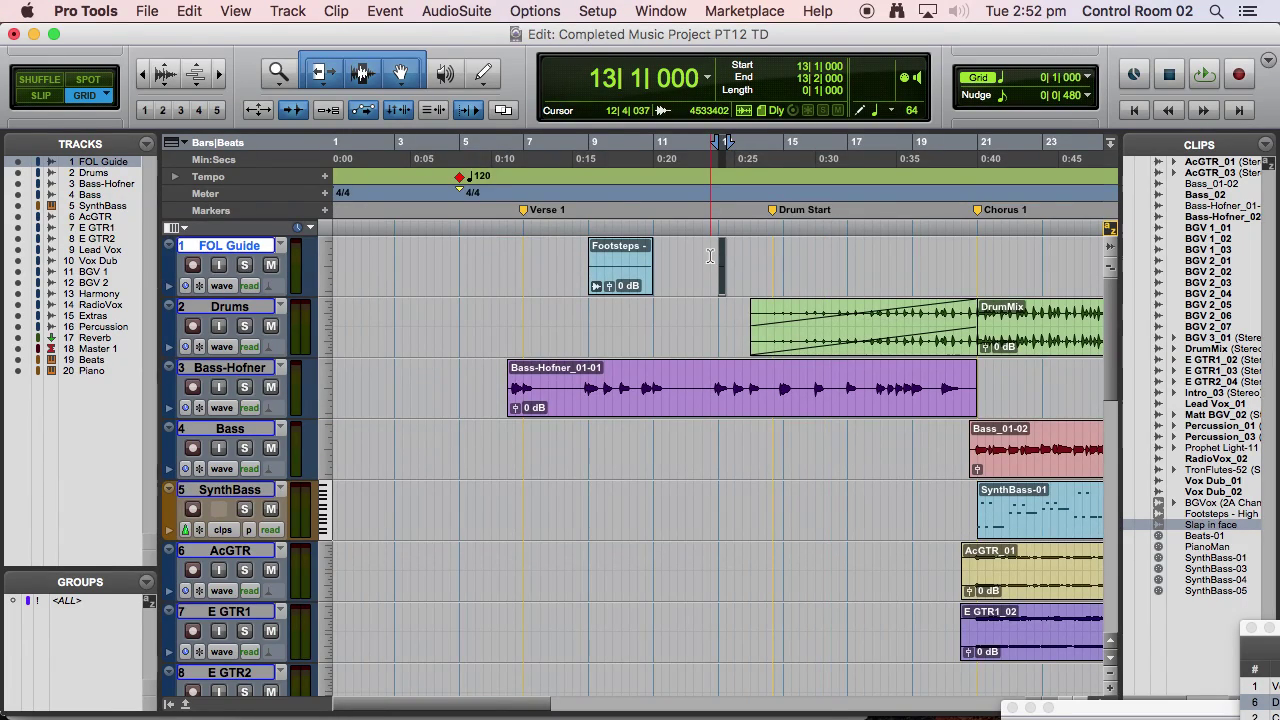
left_click(710, 256)
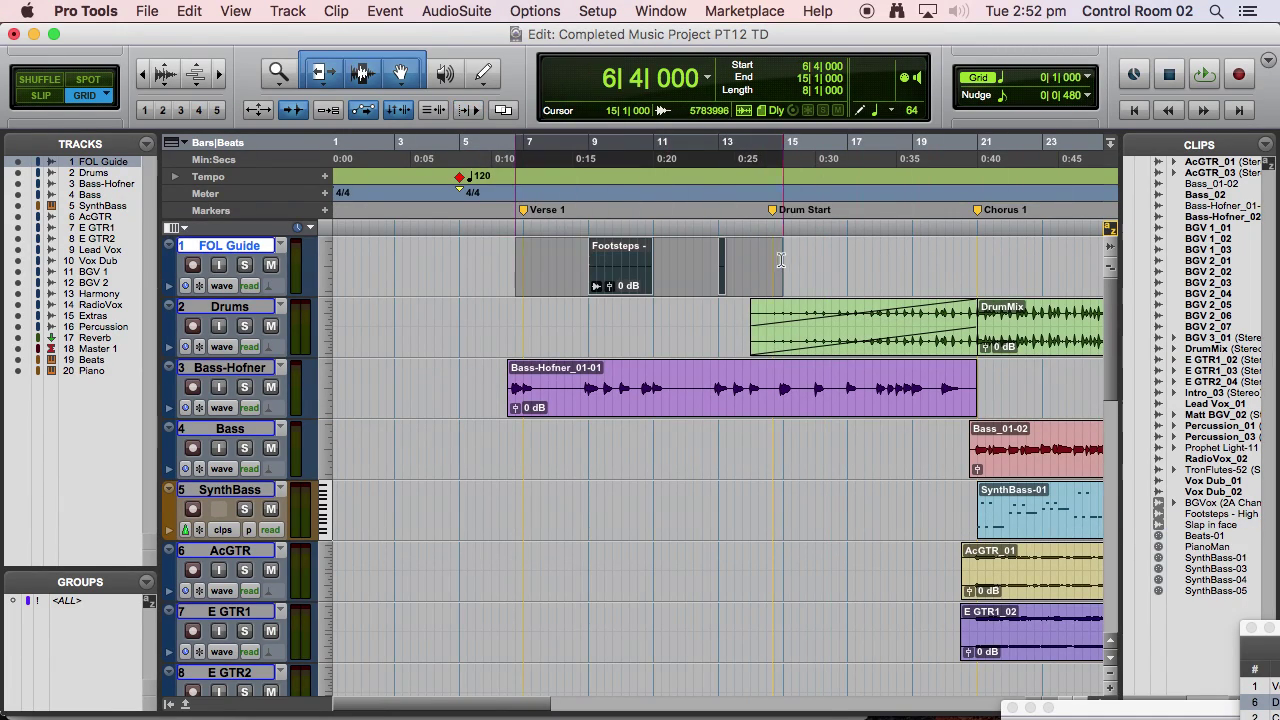
left_click(520, 248)
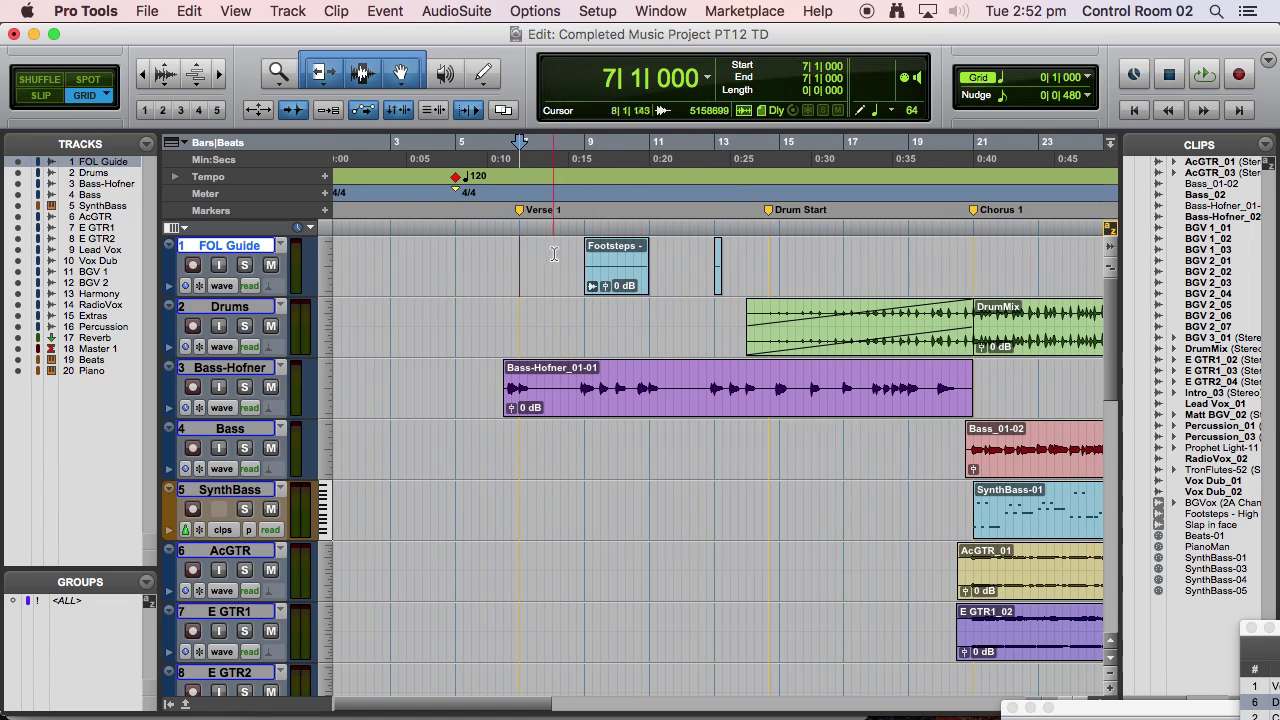
left_click_drag(552, 256, 778, 257)
left_click(778, 257)
left_click(552, 256)
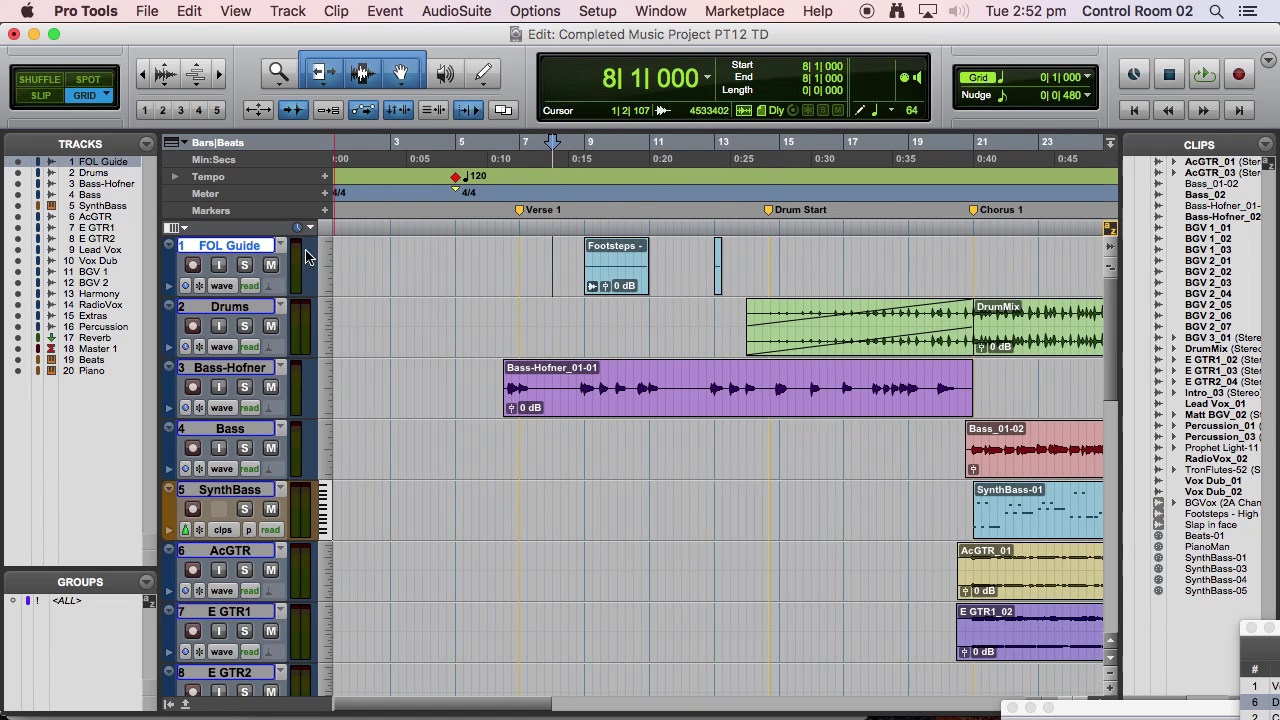
Set up a session text export with only track EDLs included for all tracks, without markers, in Timecode time format.
left_click(147, 11)
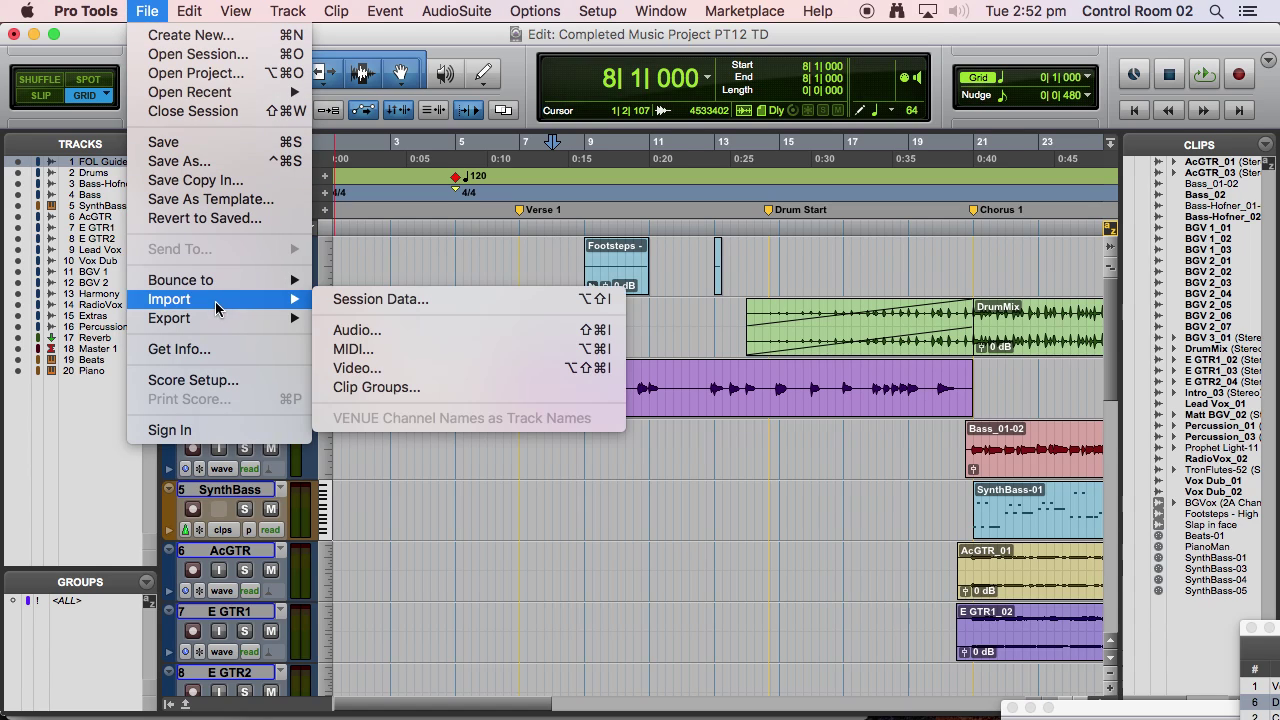
mouse_move(216, 330)
left_click(411, 392)
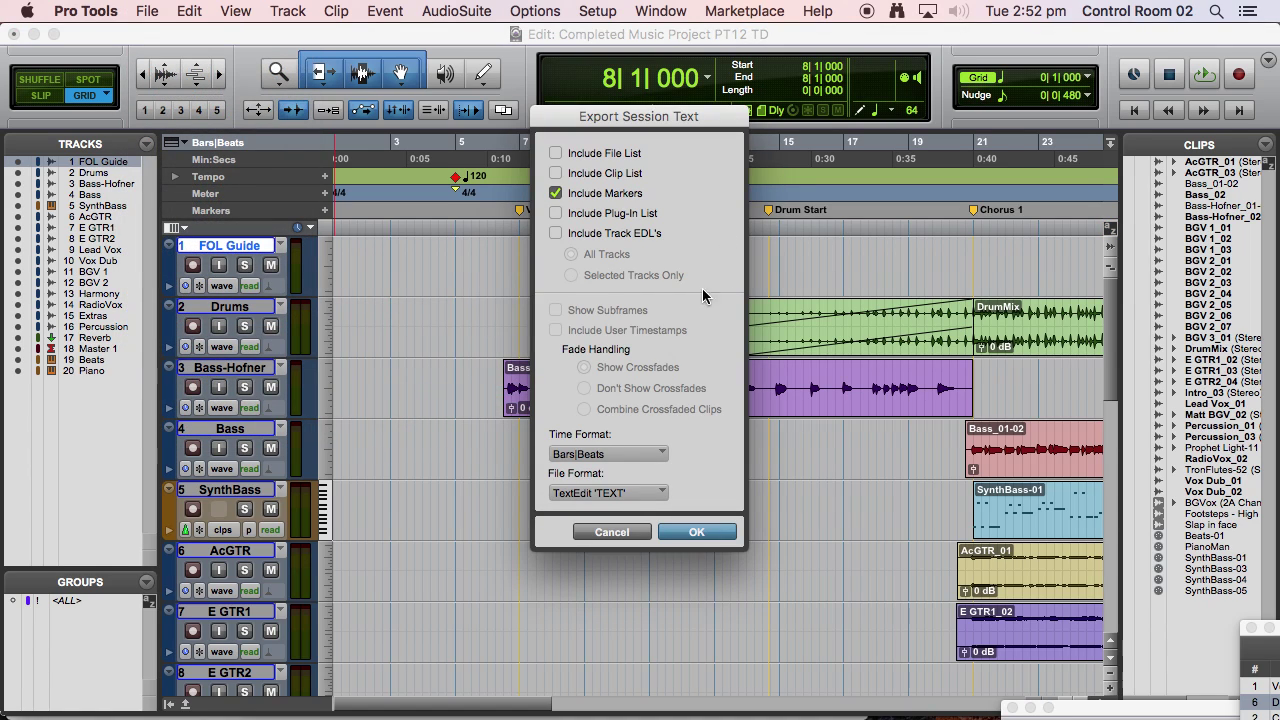
left_click(596, 200)
left_click(566, 234)
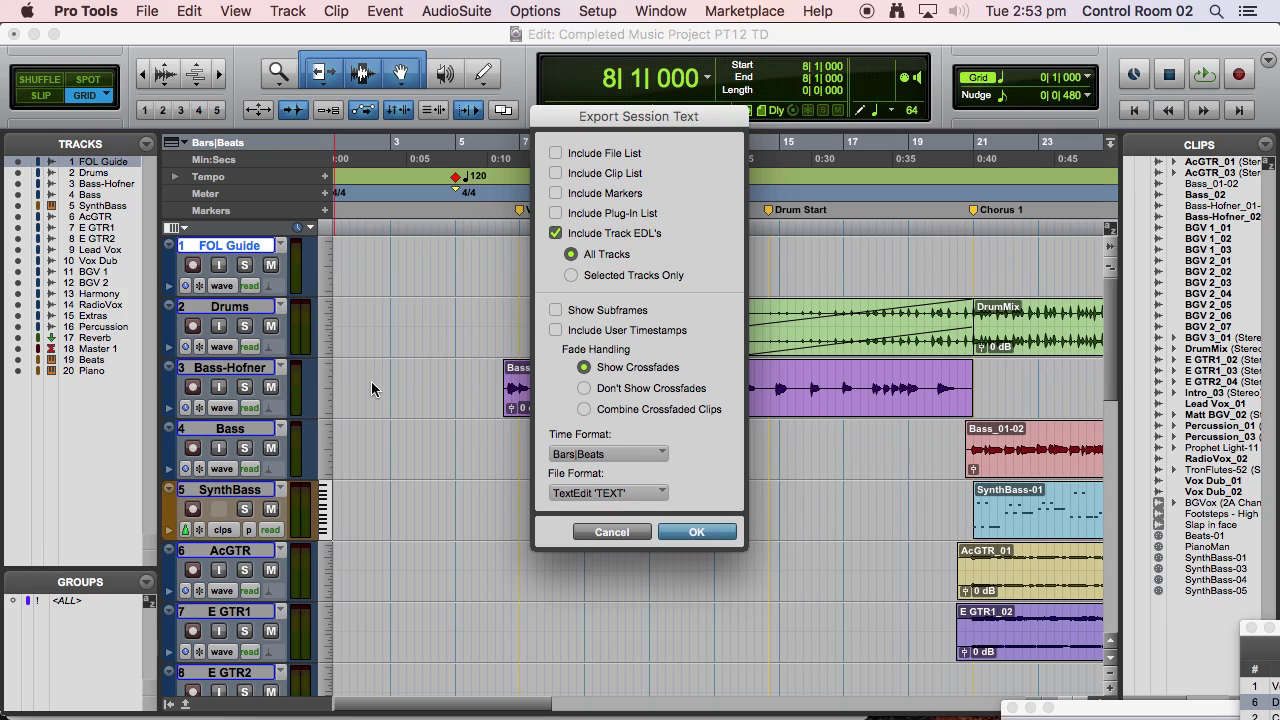
left_click(568, 276)
left_click(572, 255)
left_click(585, 459)
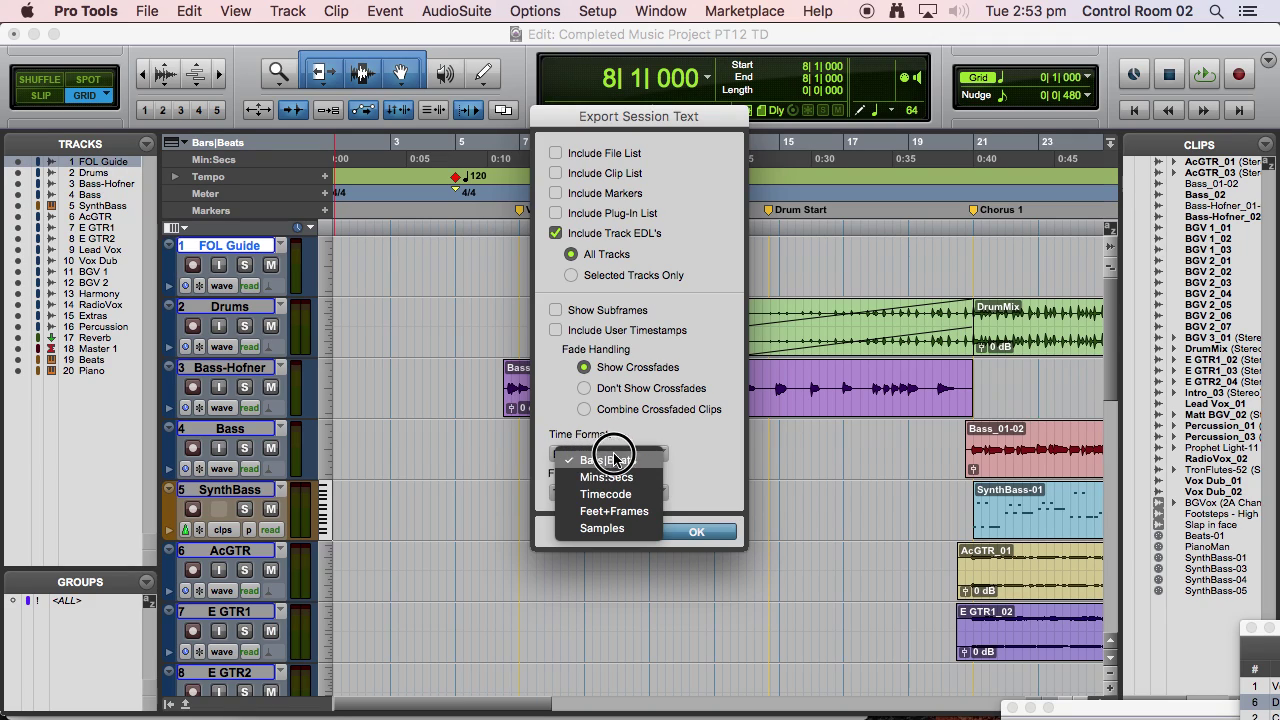
left_click(620, 490)
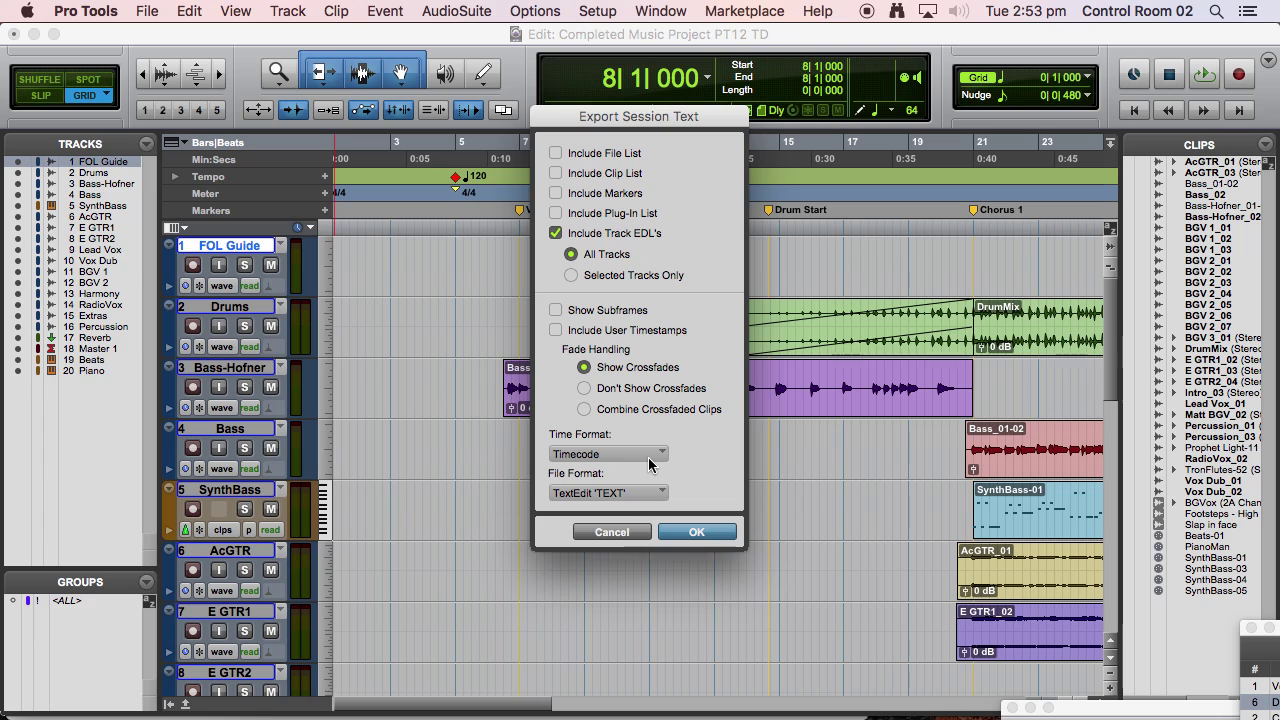
Export the session text to the Desktop as "Completed Music Project PT12 TD EDL.txt".
left_click(697, 532)
left_click(727, 160)
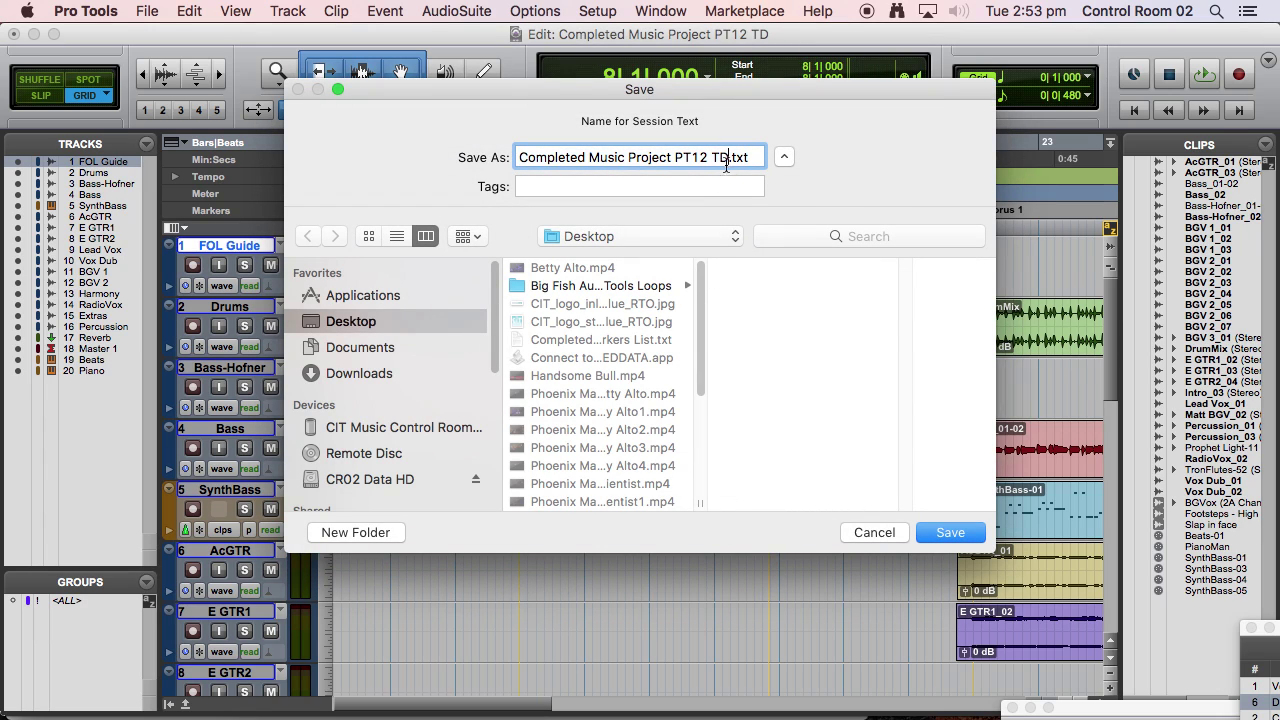
type("EDL")
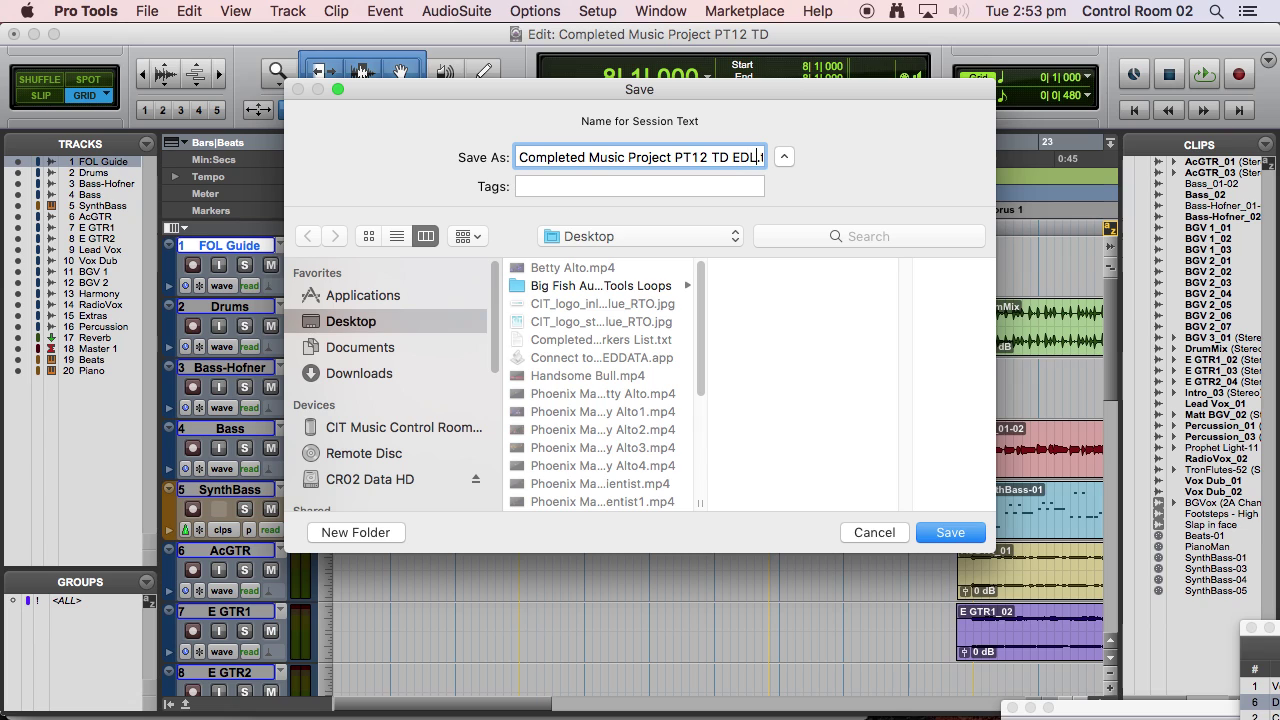
key("Return")
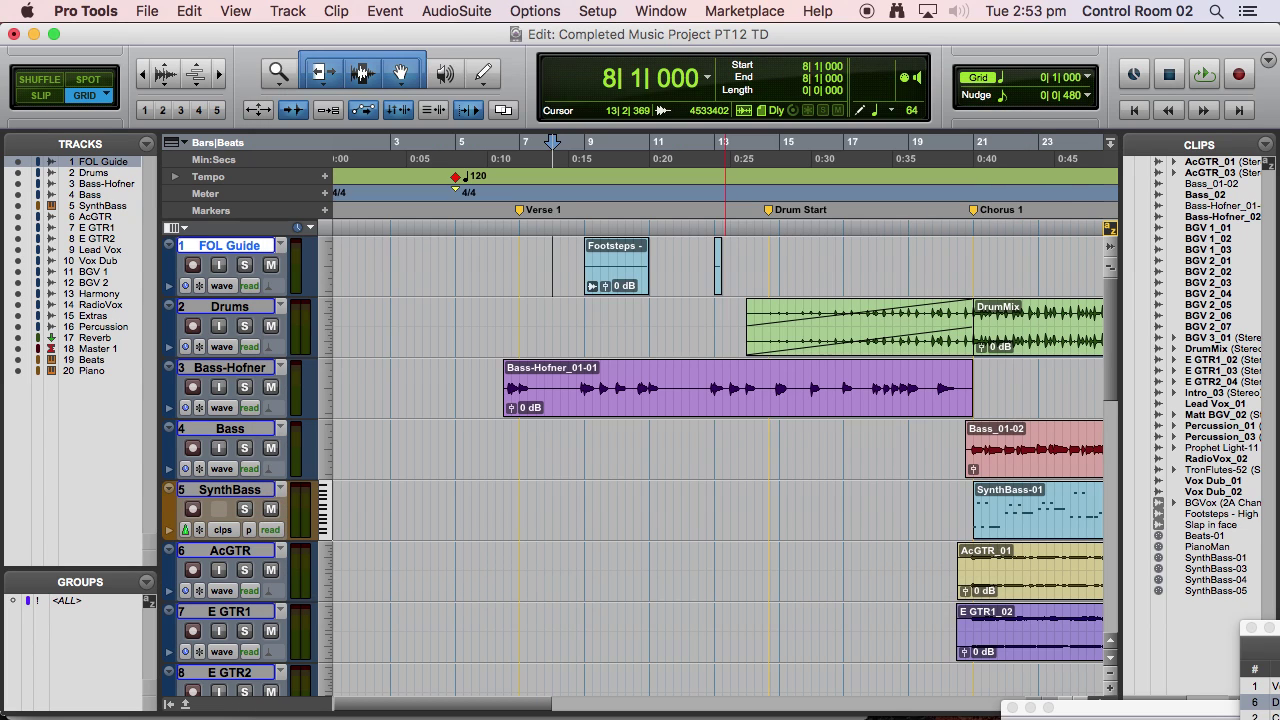
Switch to Finder, open "Completed Music Project PT12 TD EDL.txt" from the Desktop in an enlarged window and examine its session header.
key("super+Tab")
key("super+Tab")
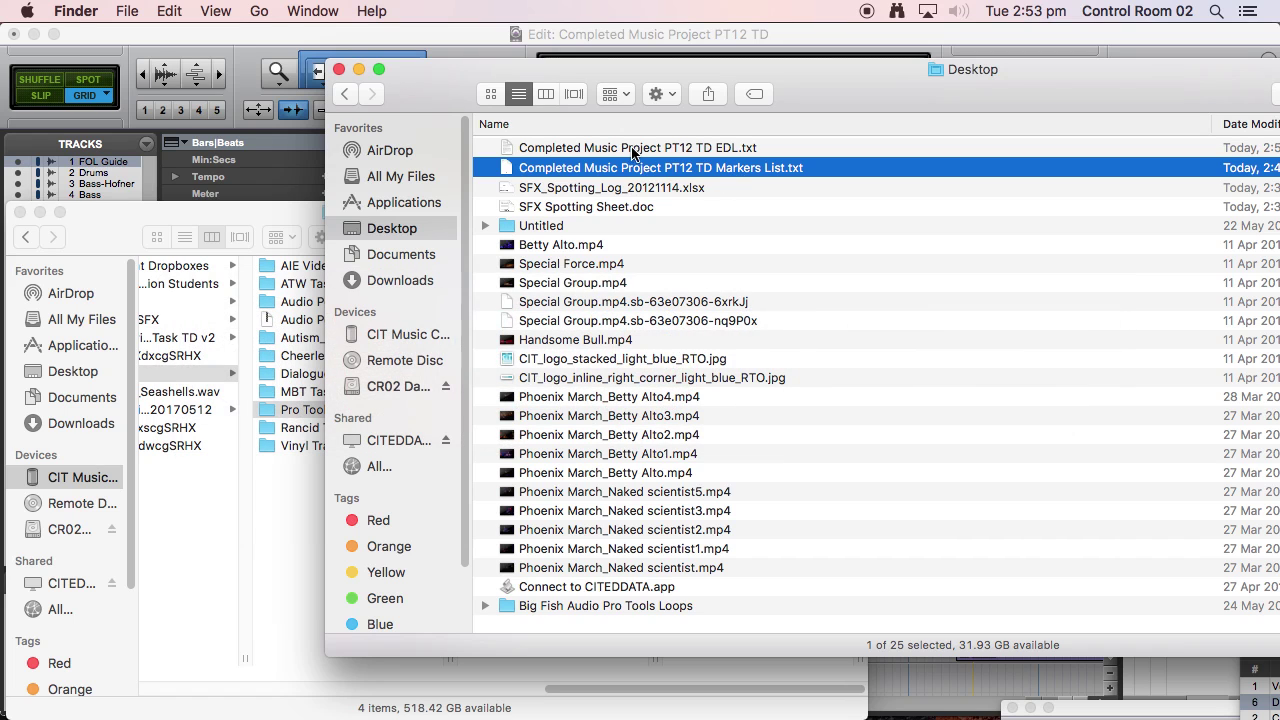
double_click(631, 150)
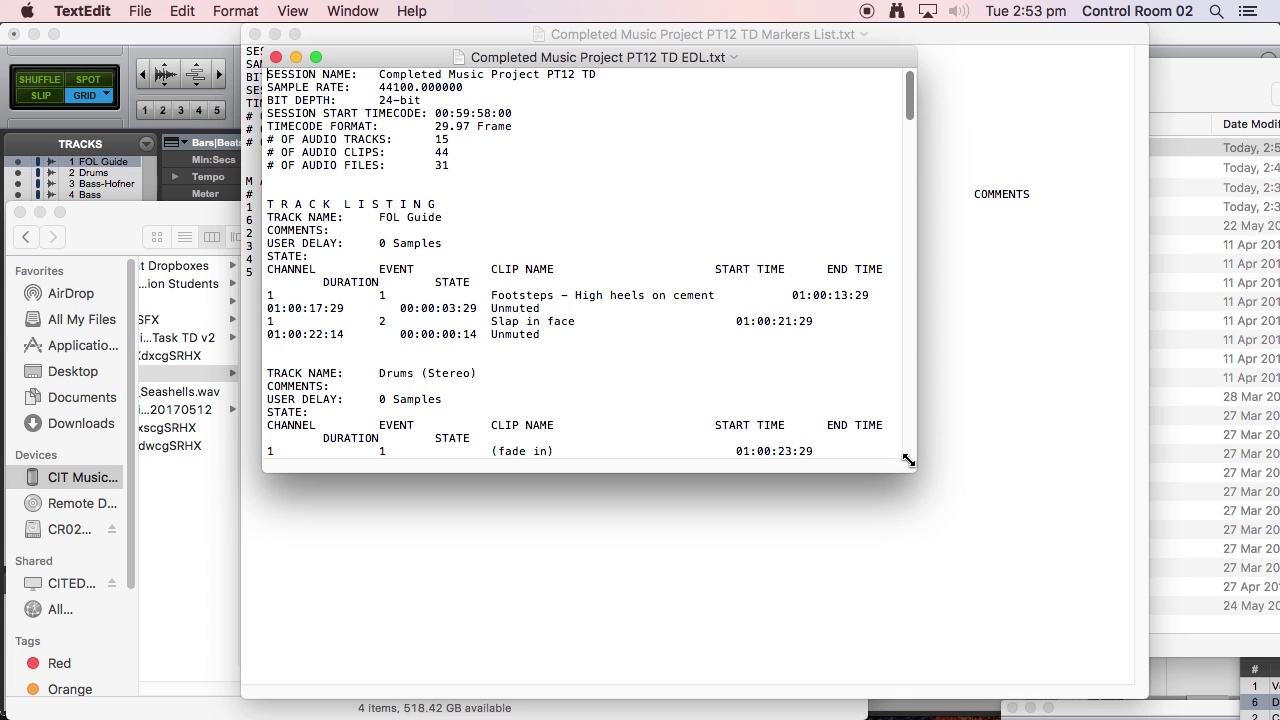
left_click_drag(923, 532, 1243, 667)
scroll(1049, 298, "down", 3)
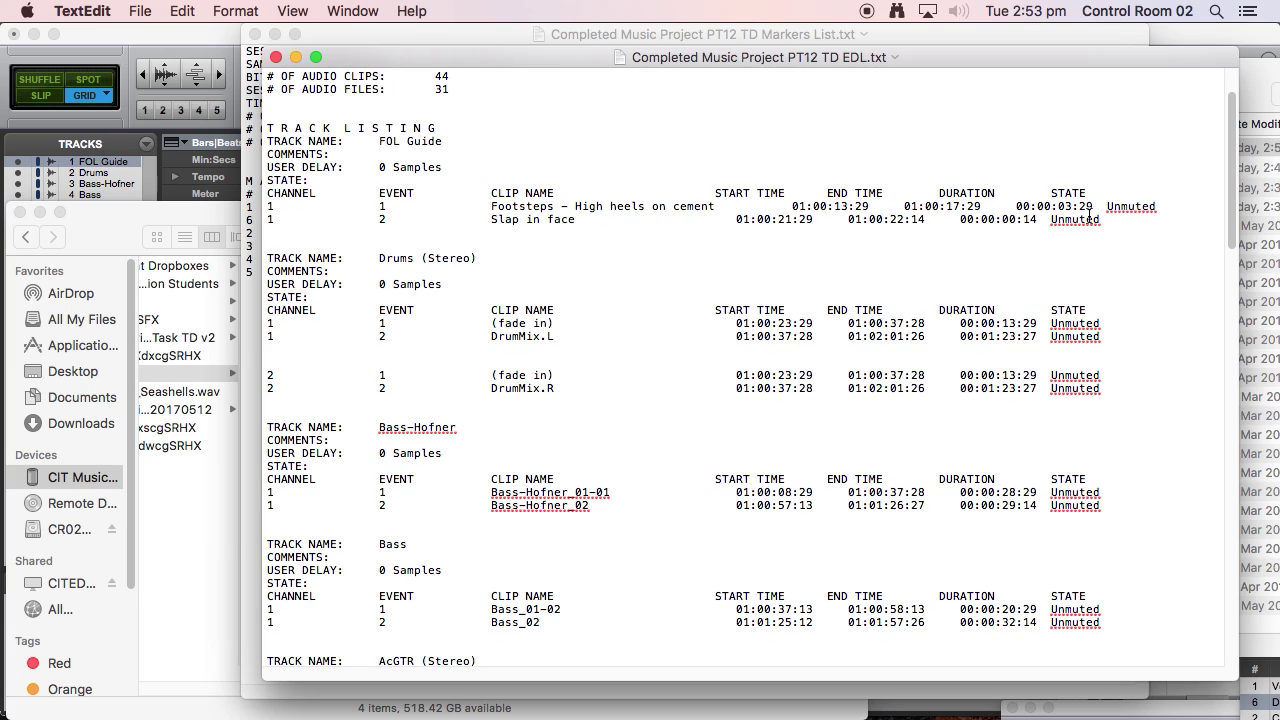
scroll(1060, 225, "up", 3)
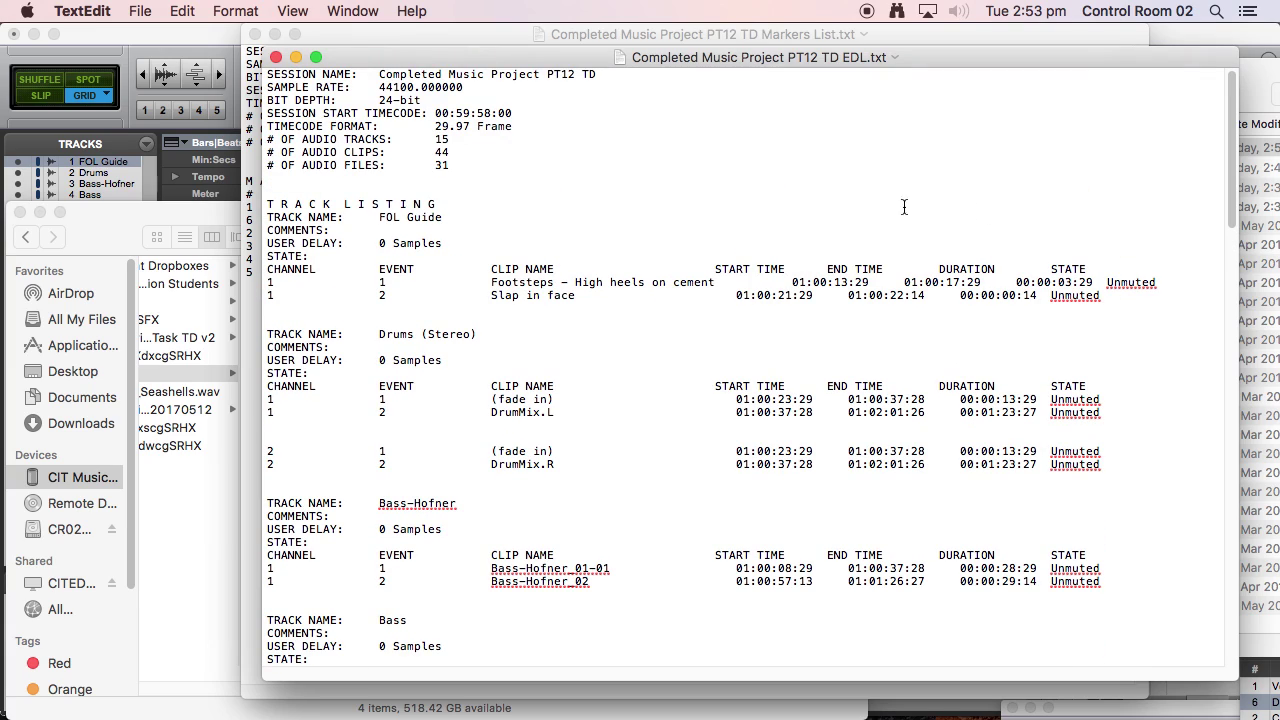
left_click_drag(491, 171, 310, 83)
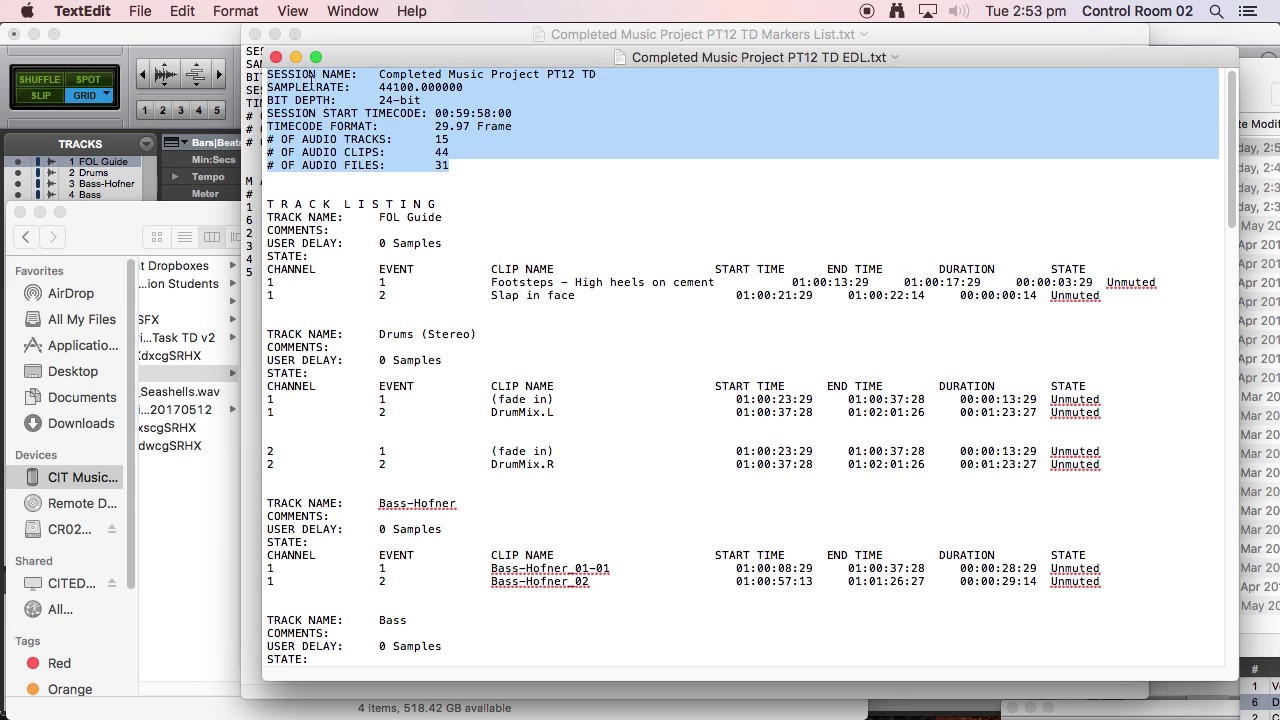
left_click(518, 113)
left_click_drag(493, 68, 389, 72)
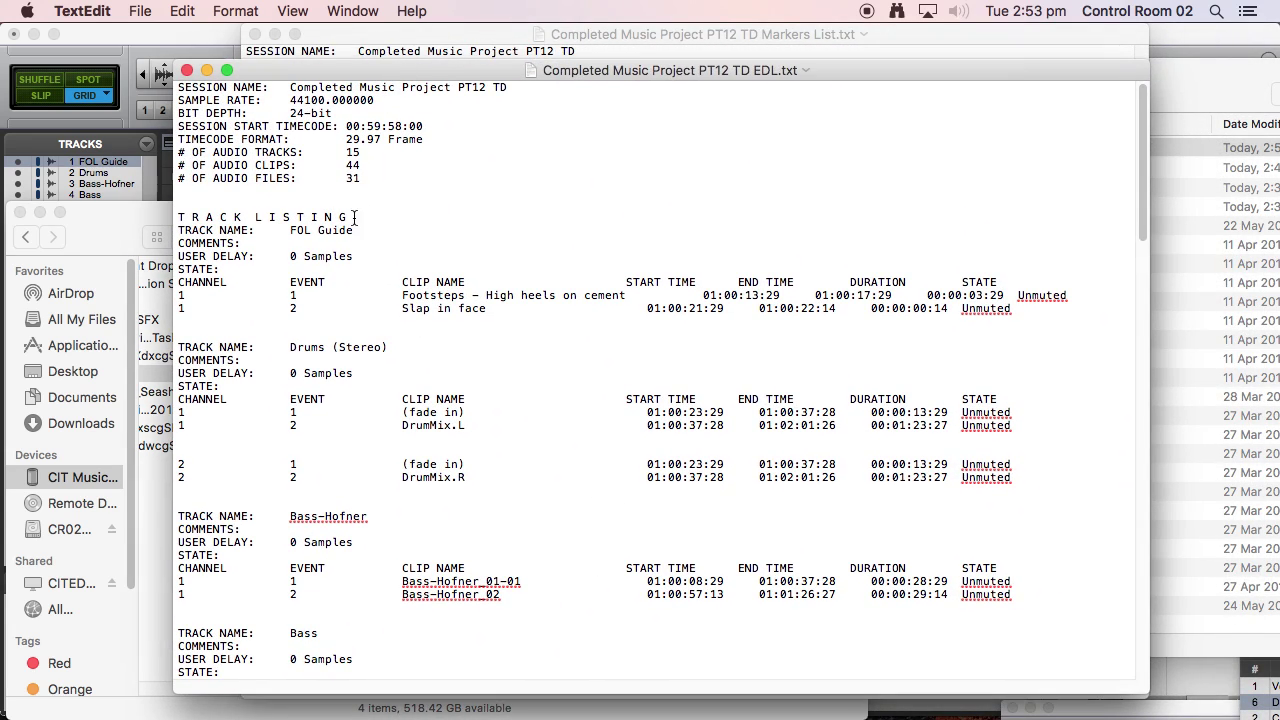
scroll(270, 295, "down", 1)
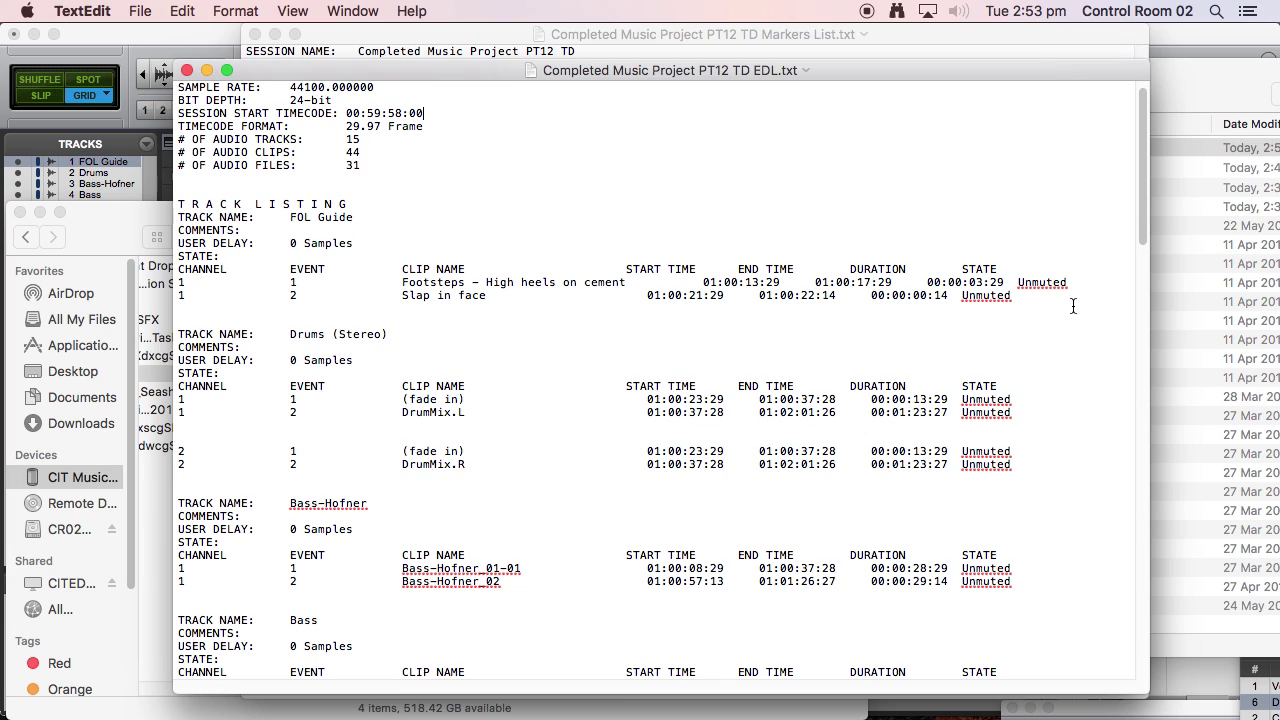
Examine the FOL Guide track listing in the EDL, including clip names, start times, end times and durations.
left_click_drag(1072, 306, 177, 214)
left_click(298, 218)
left_click_drag(298, 218, 400, 224)
left_click(409, 228)
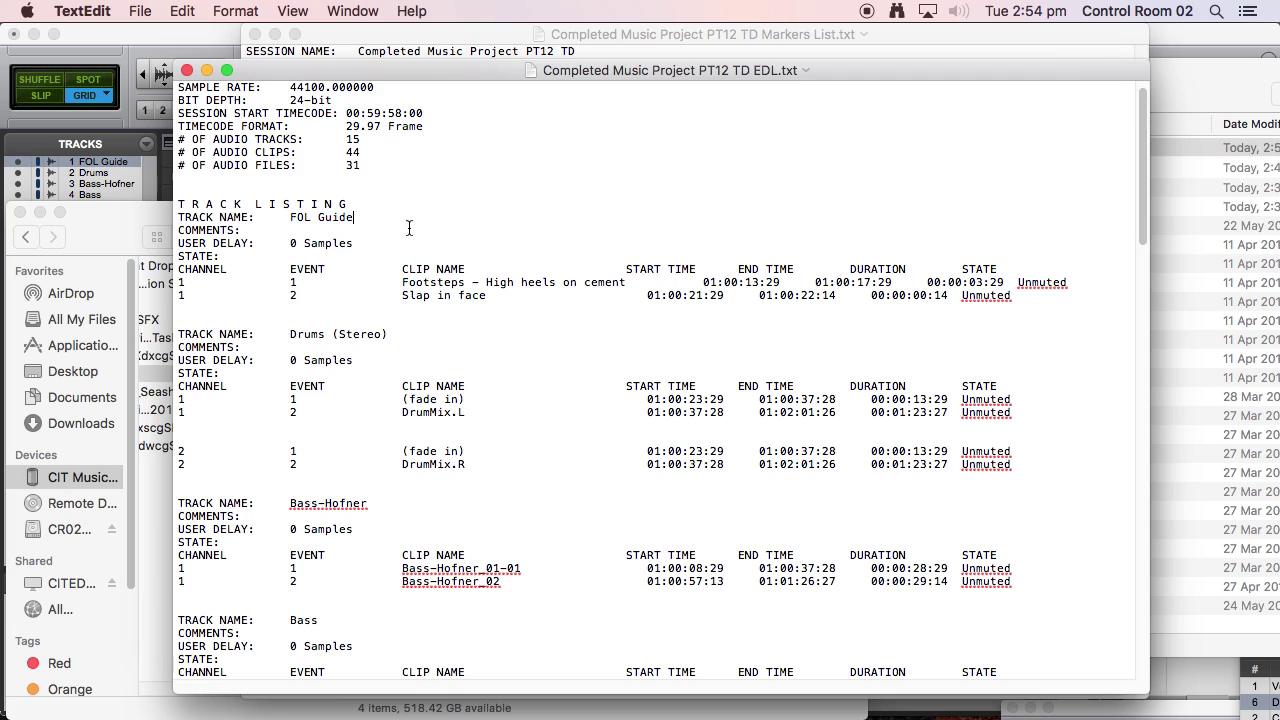
left_click_drag(403, 280, 624, 282)
left_click(476, 282)
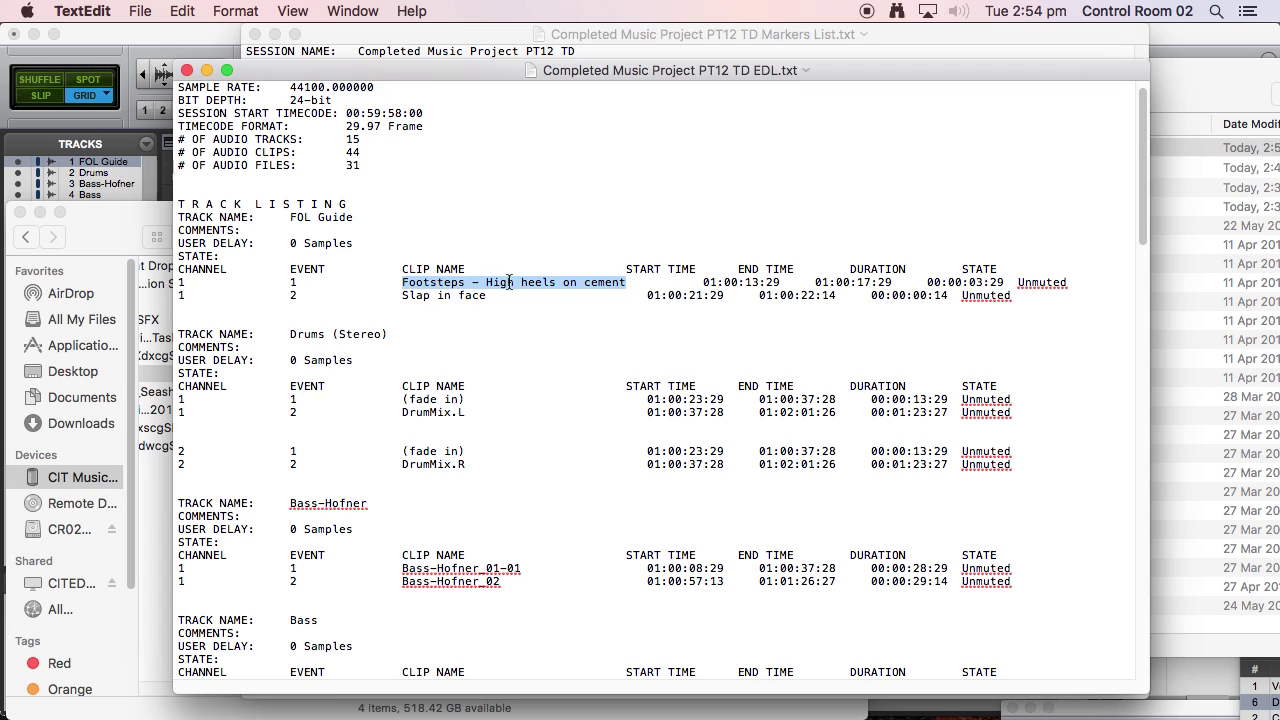
left_click(676, 273)
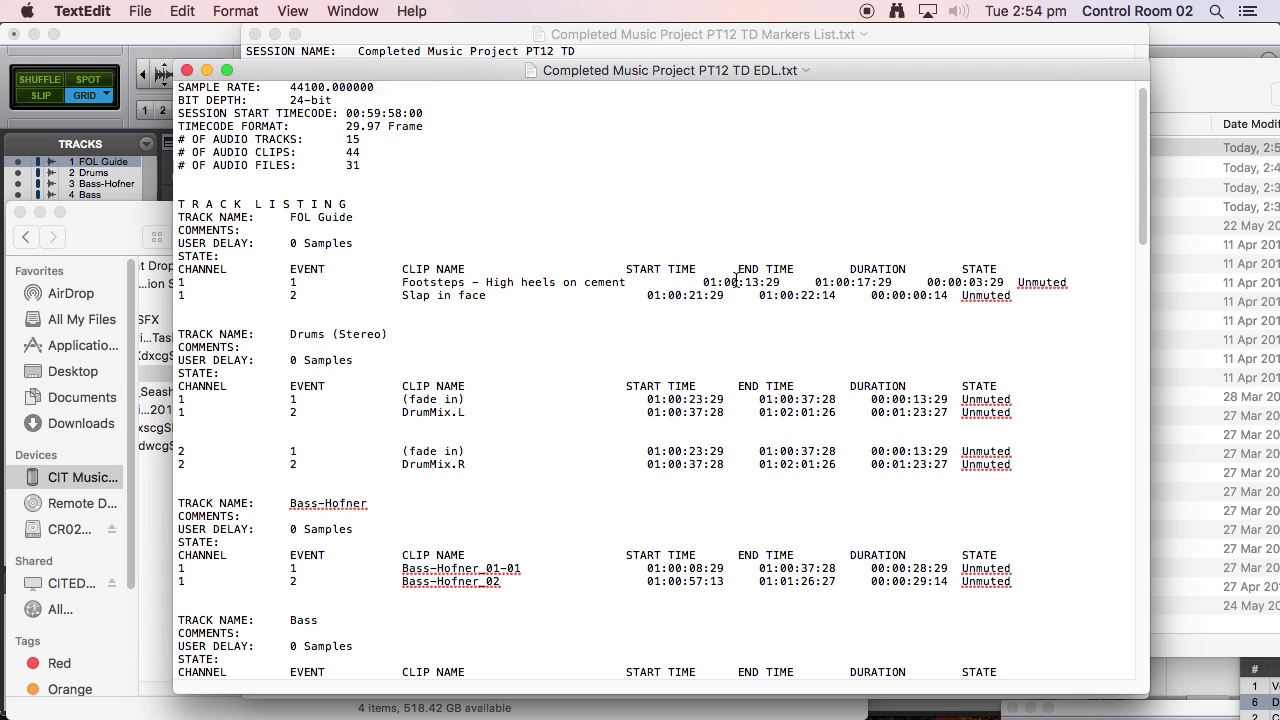
left_click_drag(779, 282, 703, 282)
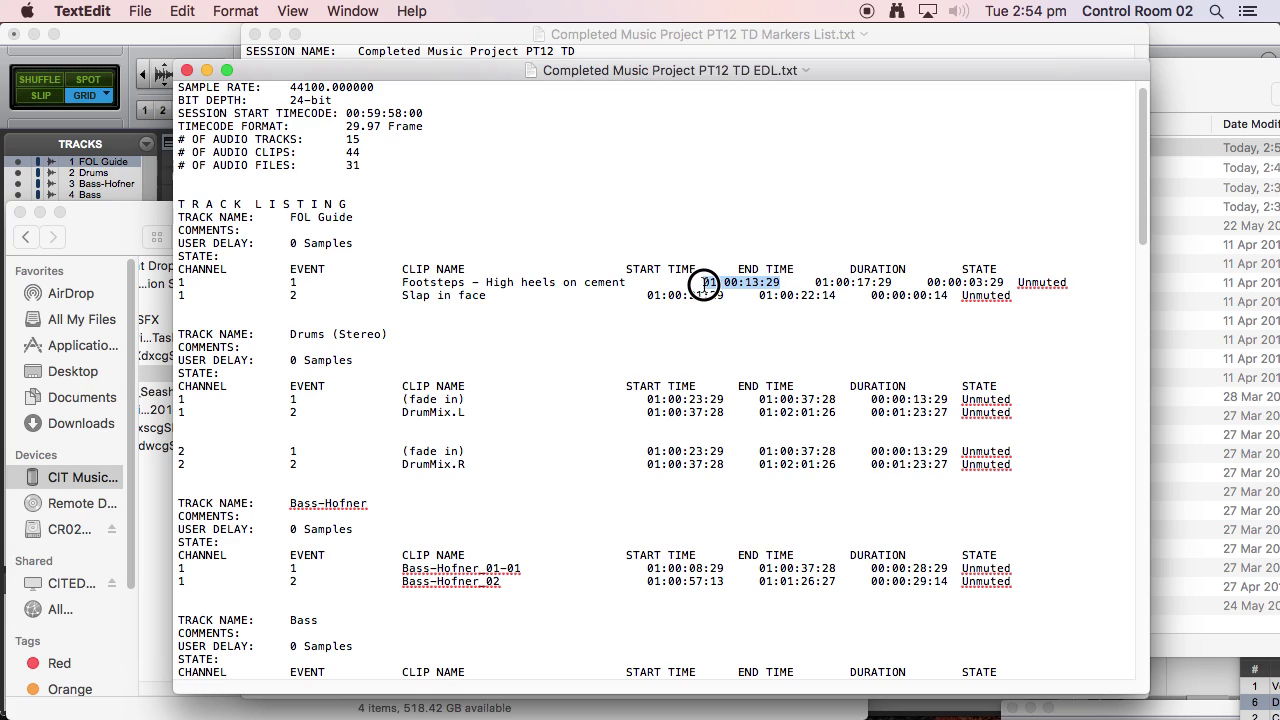
left_click_drag(816, 282, 1007, 284)
left_click(938, 282)
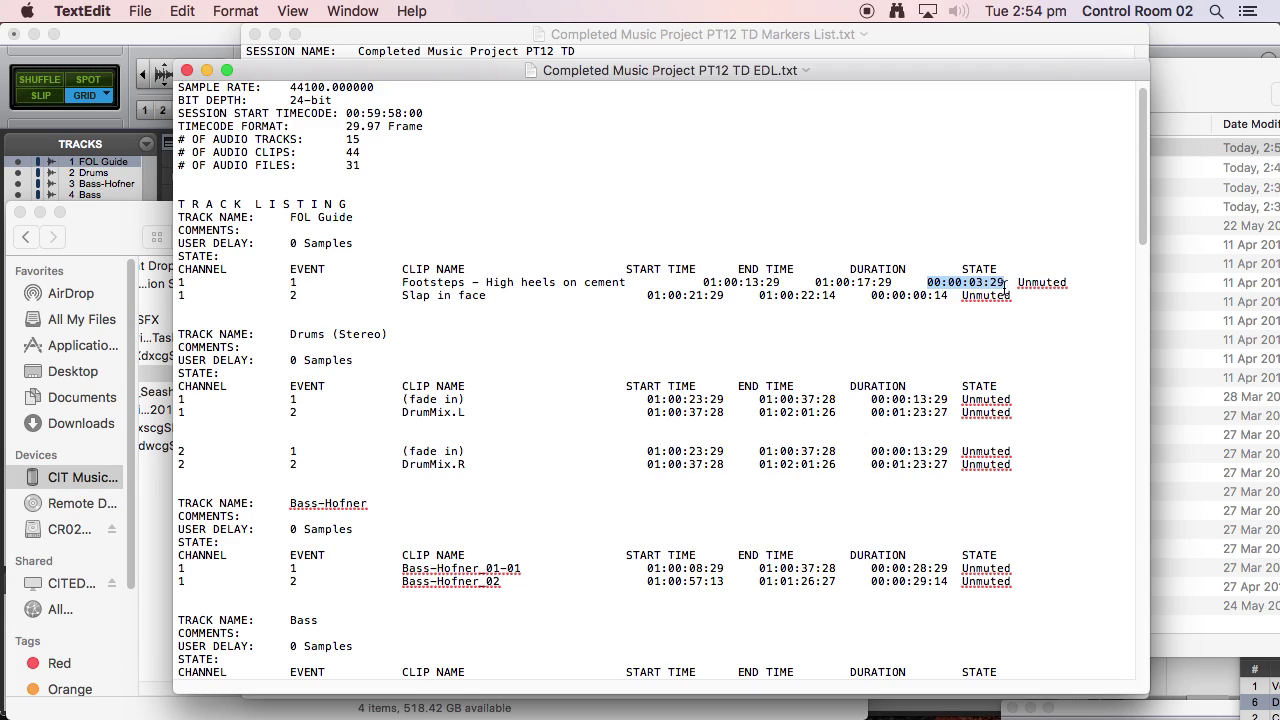
triple_click(397, 302)
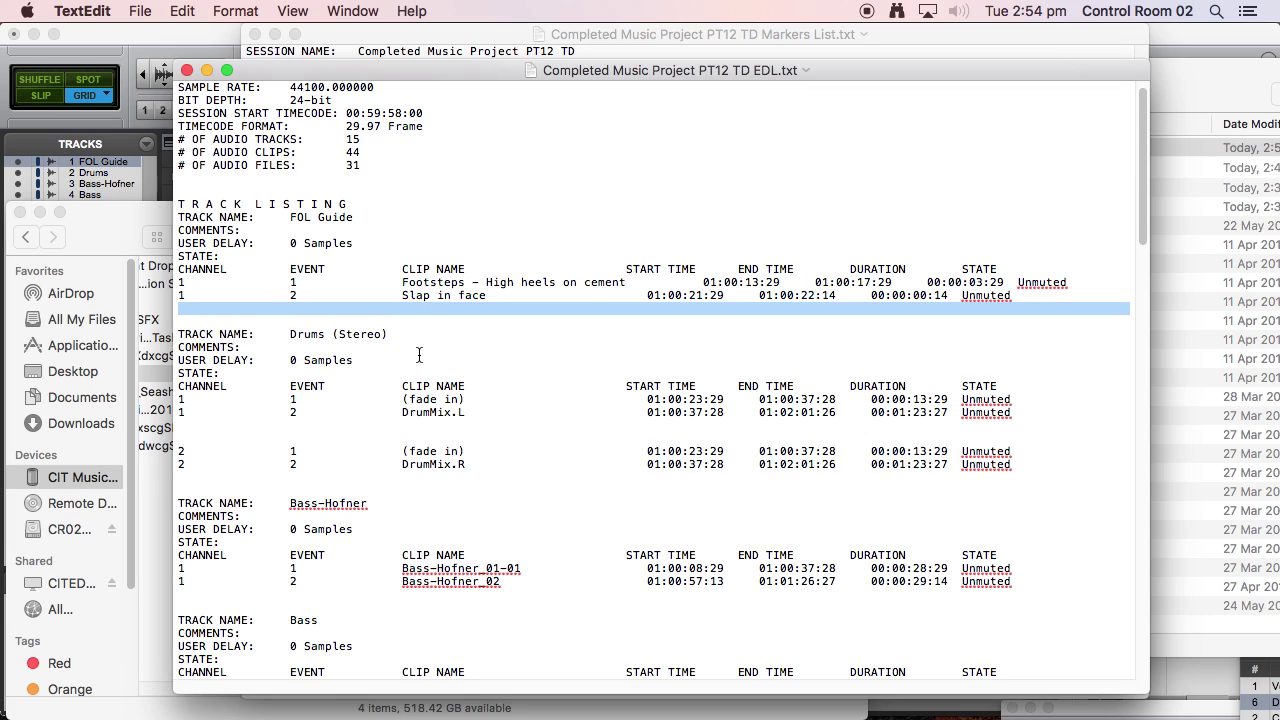
left_click(502, 292)
Examine the Drums entries and the remaining track listings down to Percussion, and return to the start time of "Slap in face".
scroll(502, 292, "down", 5)
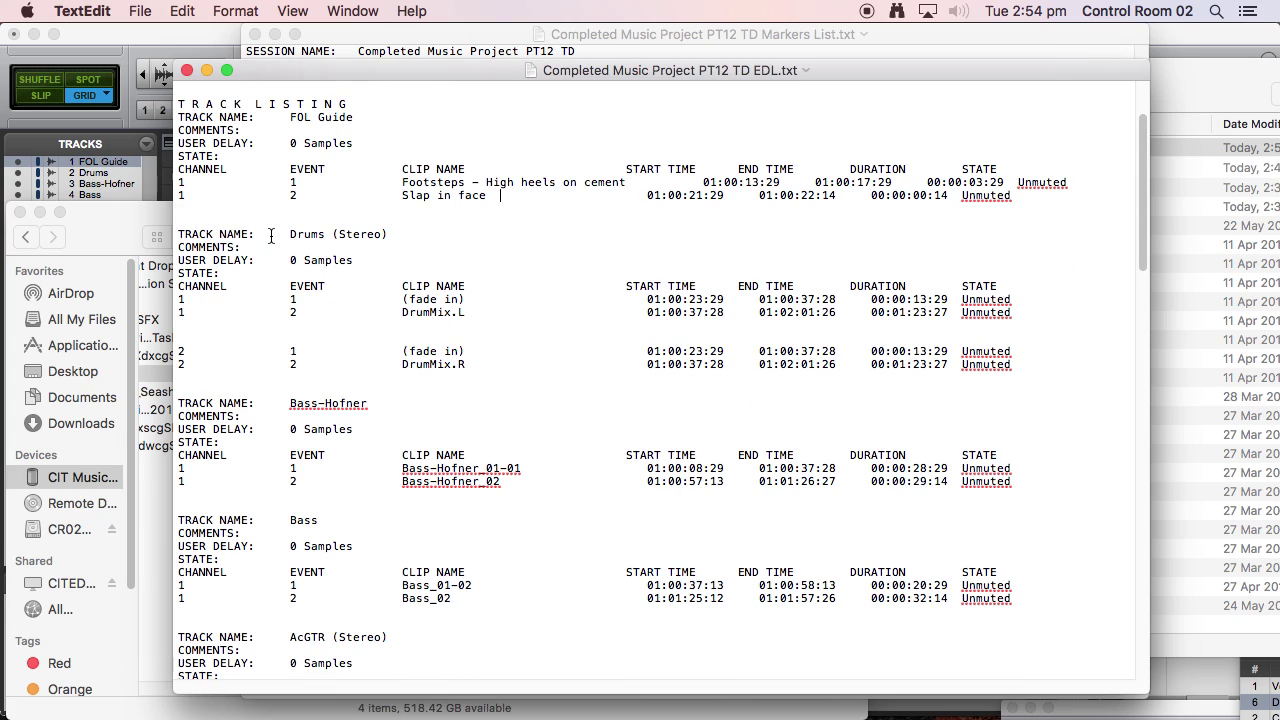
left_click_drag(277, 232, 372, 236)
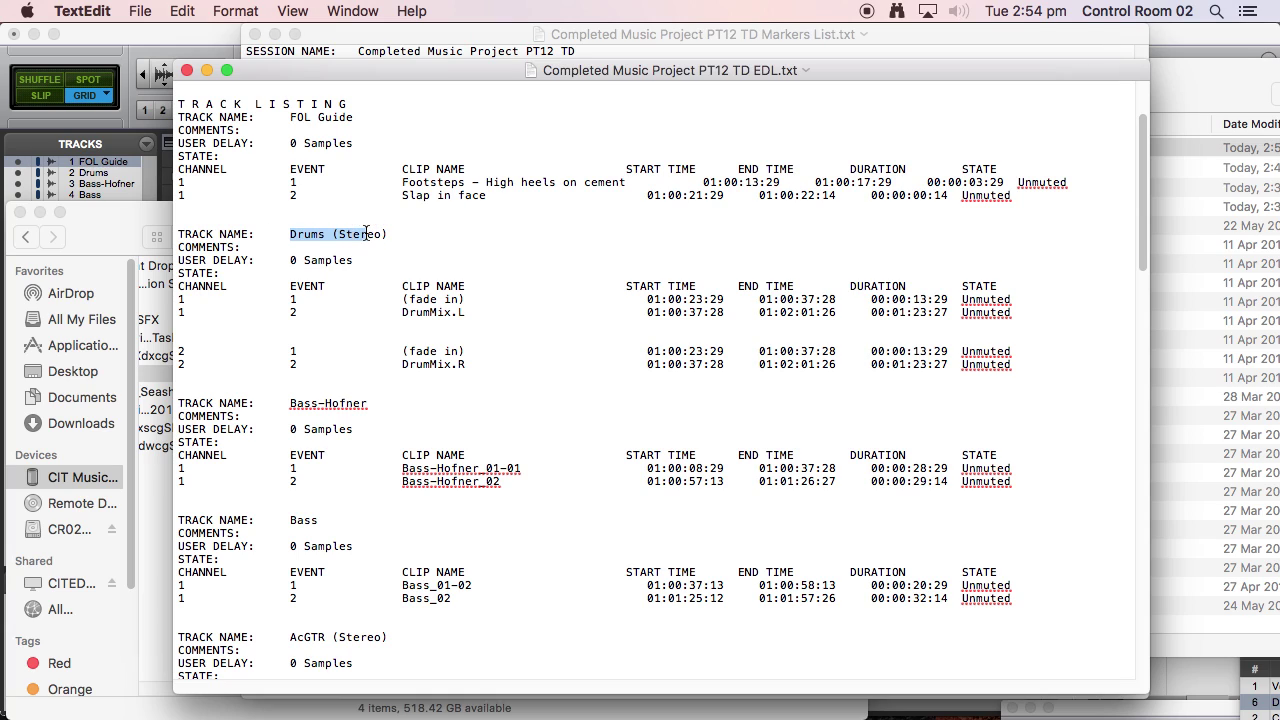
left_click(372, 236)
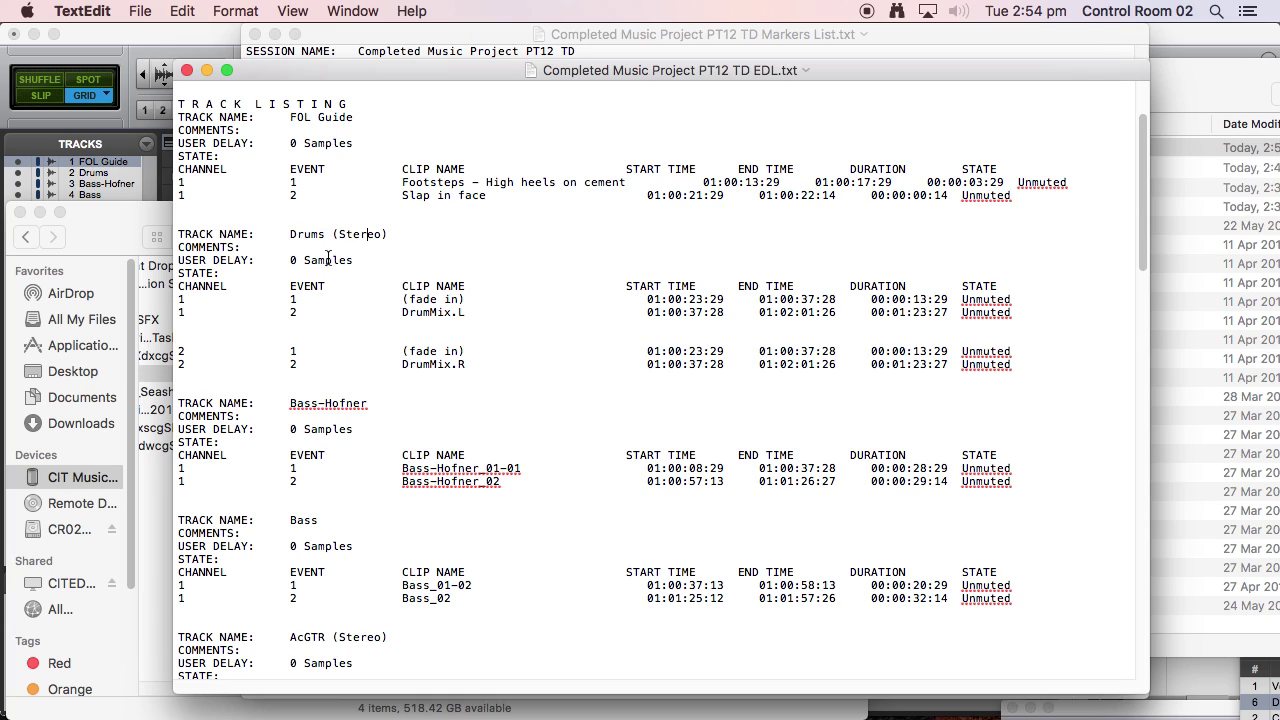
left_click_drag(1028, 298, 157, 295)
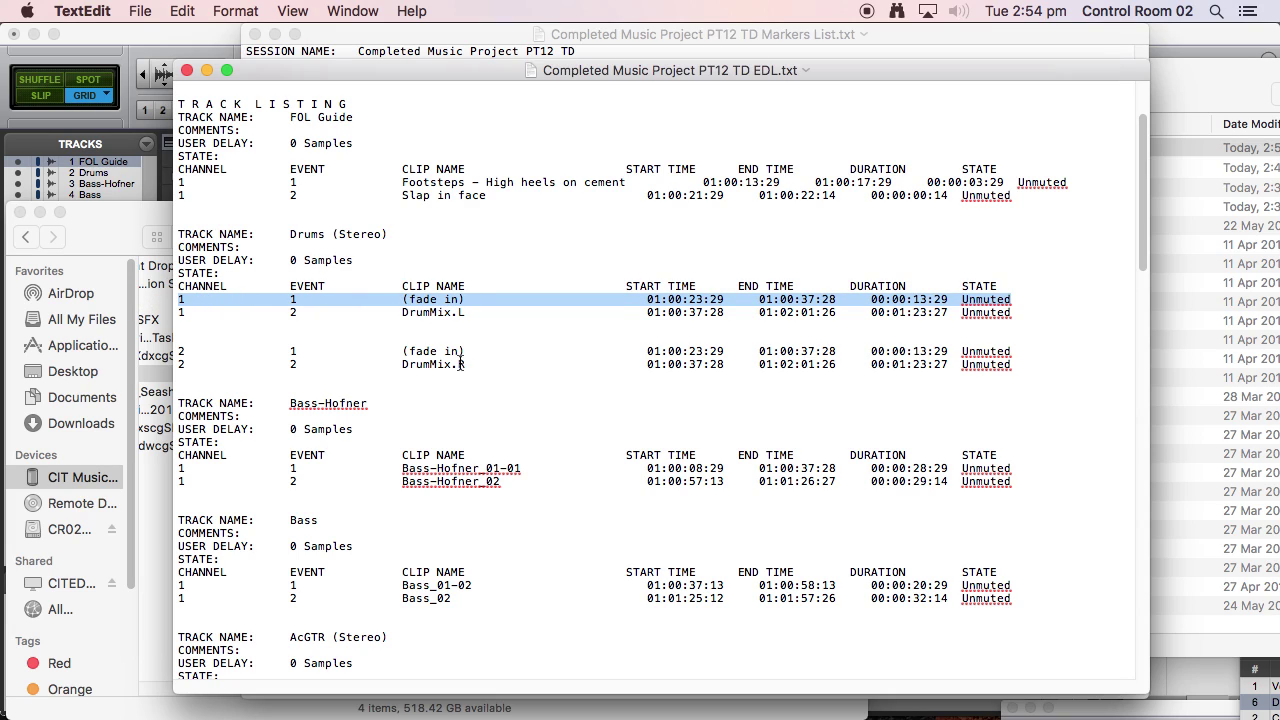
left_click_drag(402, 351, 467, 349)
scroll(467, 340, "down", 4)
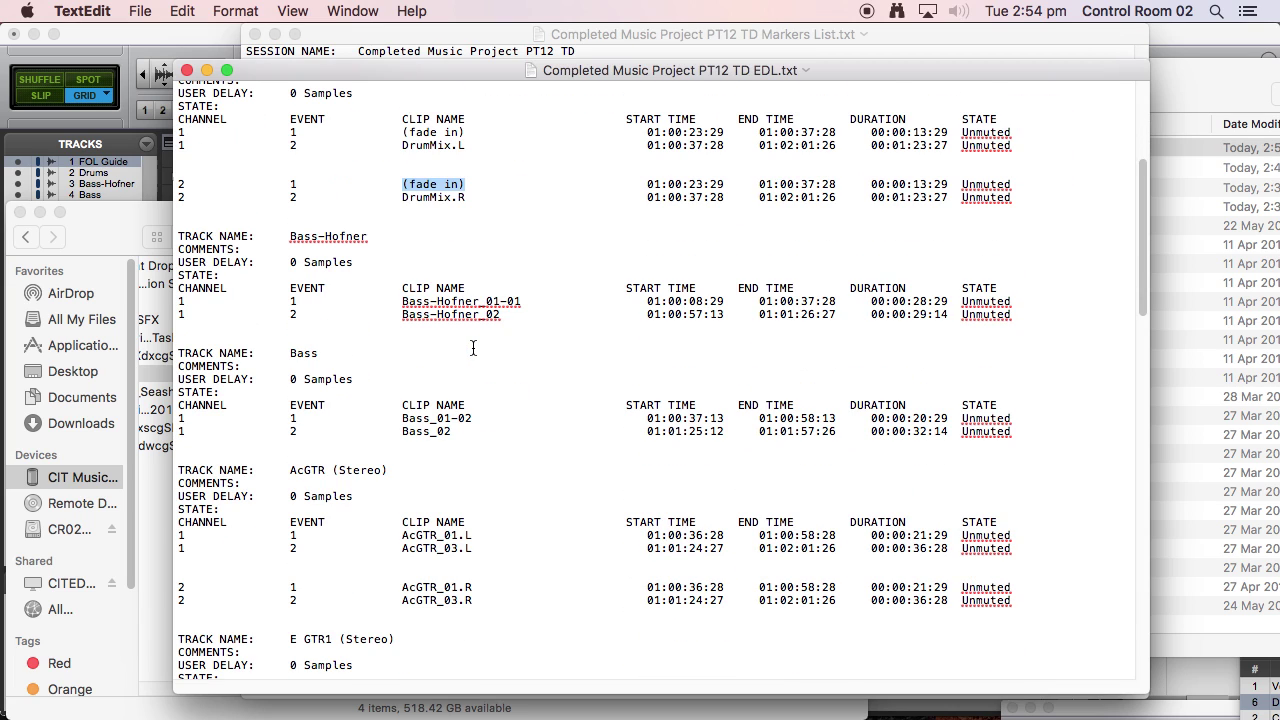
left_click(470, 313)
scroll(472, 320, "down", 10)
scroll(474, 328, "down", 15)
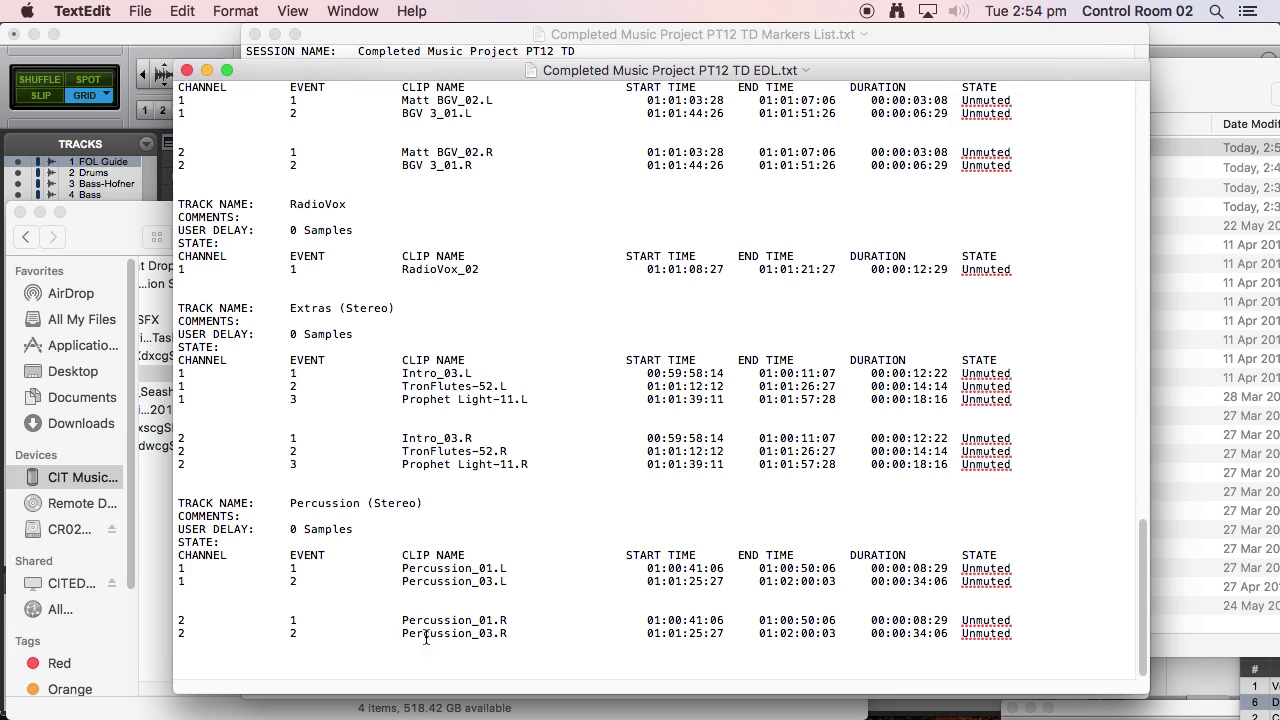
scroll(474, 426, "up", 20)
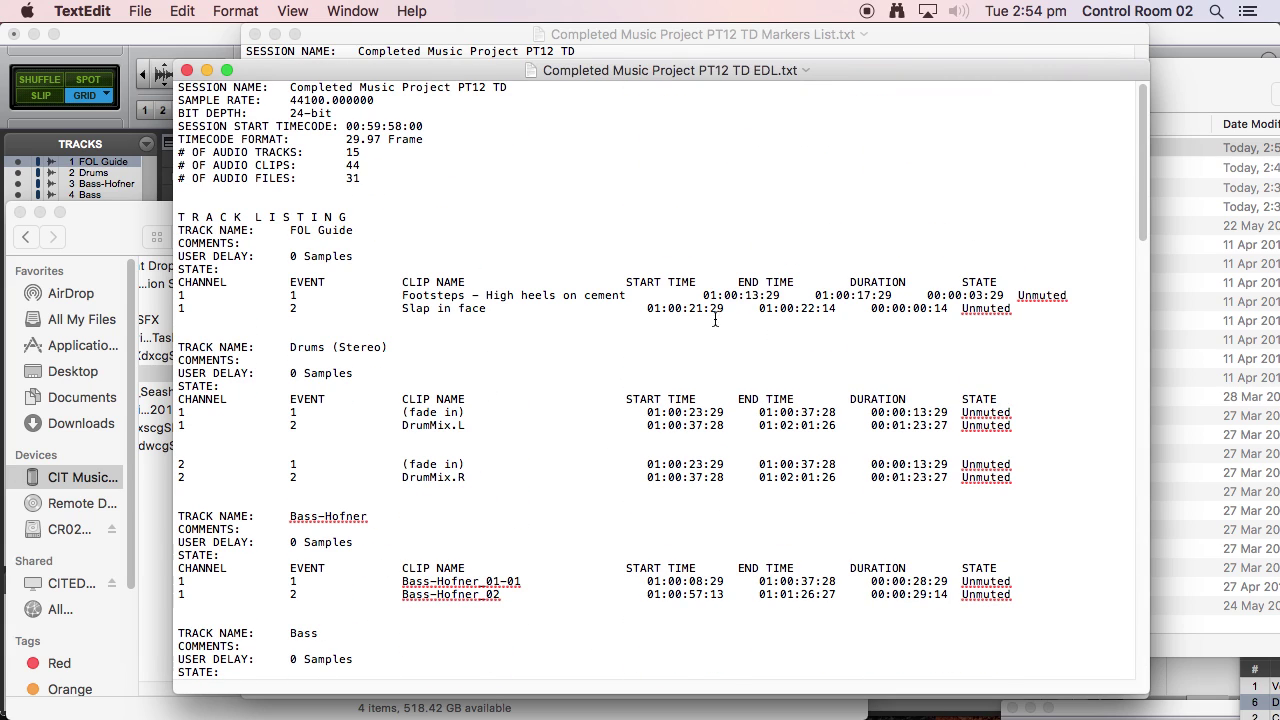
double_click(648, 312)
left_click(731, 318)
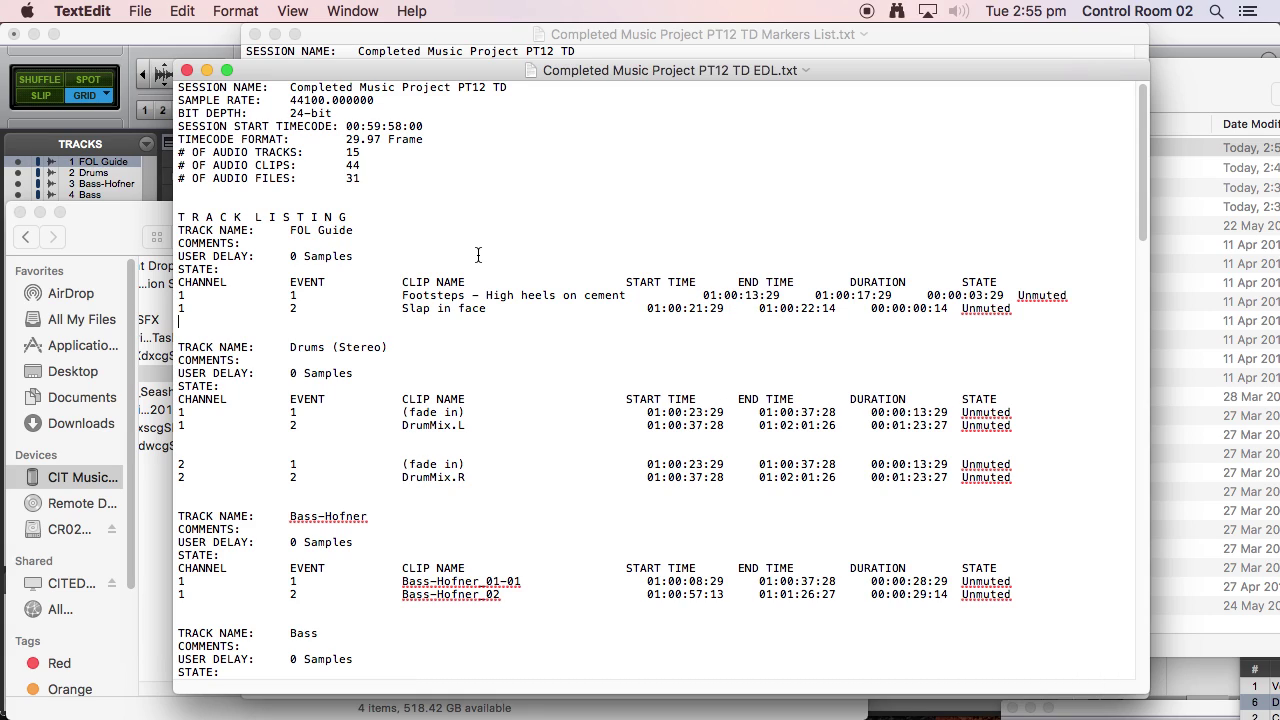